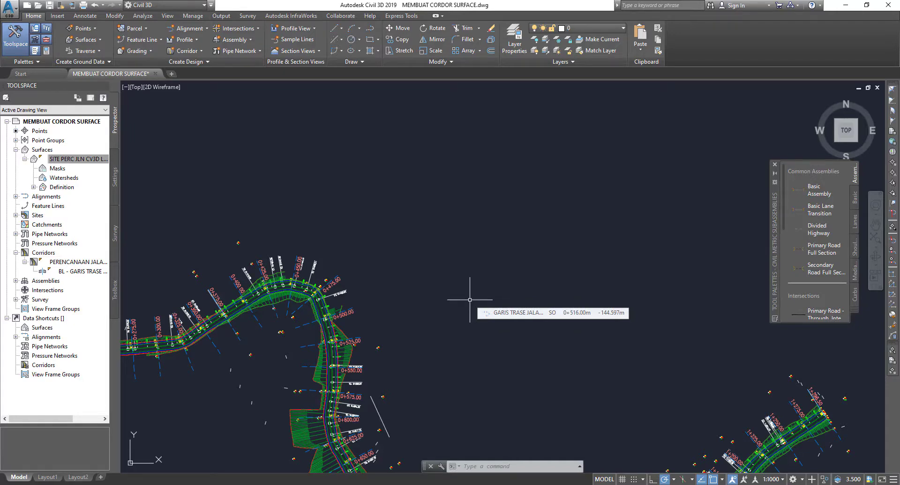
# Zoom in on the corridor bend, pan along it, zoom back out, then switch to the prepared note.
pyautogui.moveTo(469, 302); pyautogui.dragTo(452, 261, button='middle')
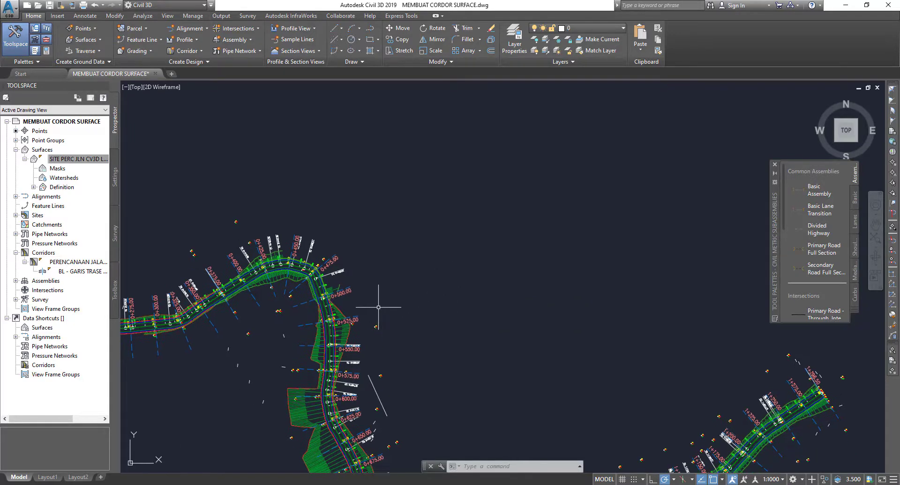
pyautogui.scroll(2, 446, 256)
pyautogui.scroll(1, 446, 257)
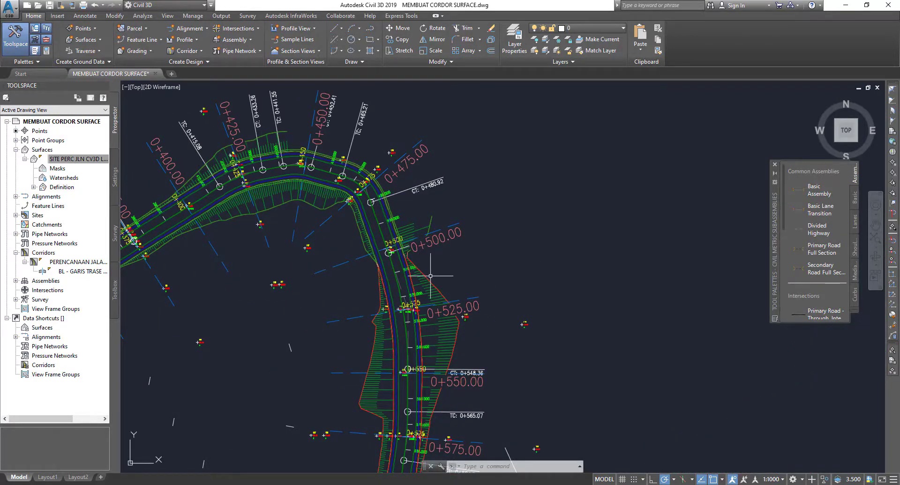
pyautogui.moveTo(438, 272)
pyautogui.mouseDown(button='middle')
pyautogui.moveTo(540, 240)
pyautogui.moveTo(620, 234)
pyautogui.mouseUp(button='middle')
pyautogui.scroll(-3, 625, 216)
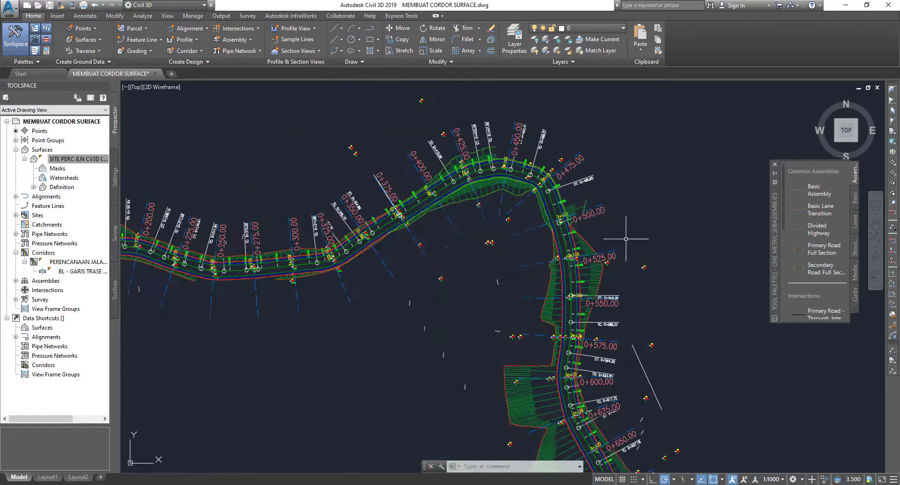
pyautogui.scroll(-3, 618, 234)
pyautogui.scroll(-2, 583, 207)
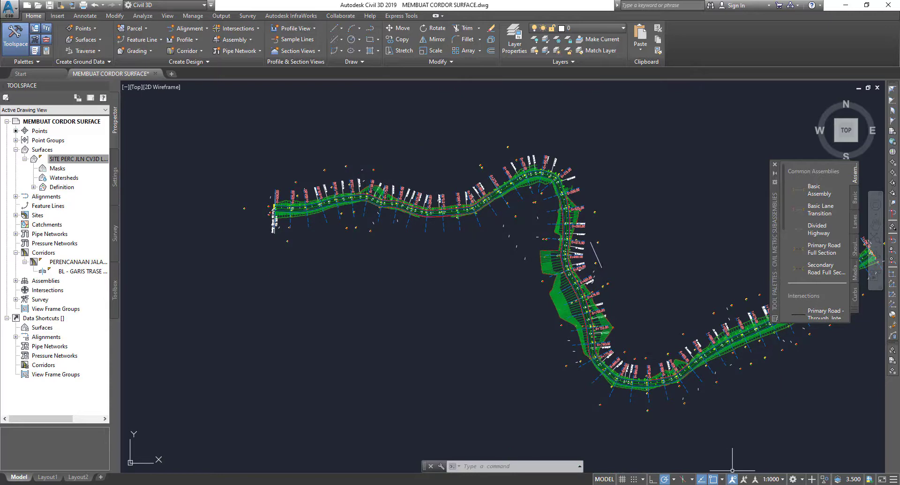
pyautogui.hotkey('alt', 'Tab')
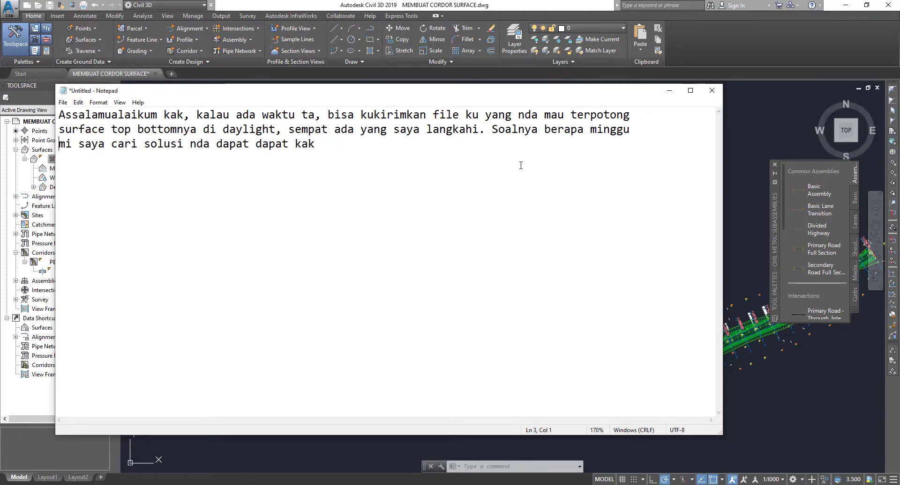
# Minimize Notepad and pan and zoom along the corridor in the drawing.
pyautogui.click(670, 90)
pyautogui.scroll(-3, 359, 251)
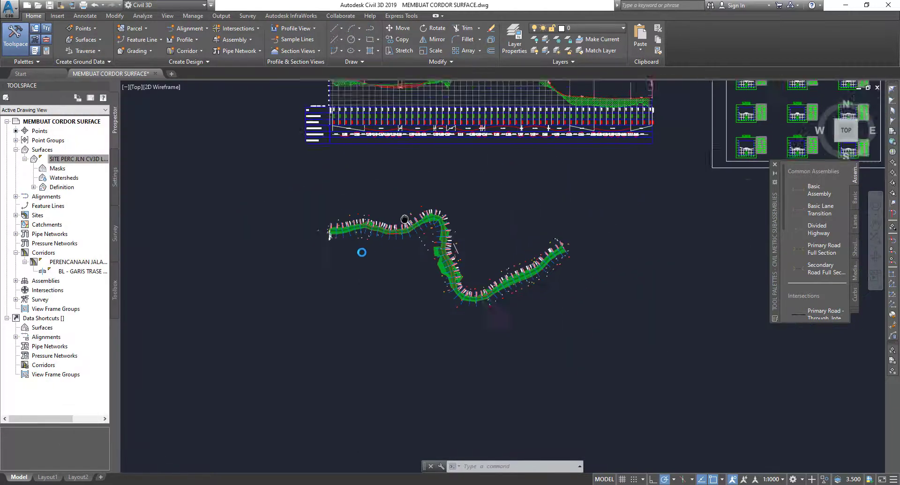
pyautogui.scroll(-1, 328, 281)
pyautogui.scroll(1, 338, 278)
pyautogui.scroll(1, 339, 278)
pyautogui.scroll(2, 338, 278)
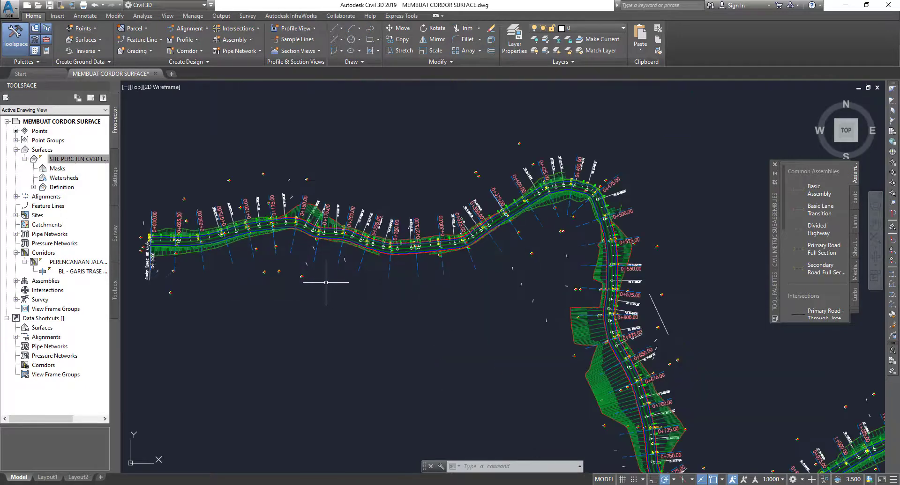
pyautogui.moveTo(328, 281); pyautogui.dragTo(502, 275, button='middle')
pyautogui.scroll(1, 502, 275)
pyautogui.scroll(-2, 208, 261)
pyautogui.scroll(-3, 208, 261)
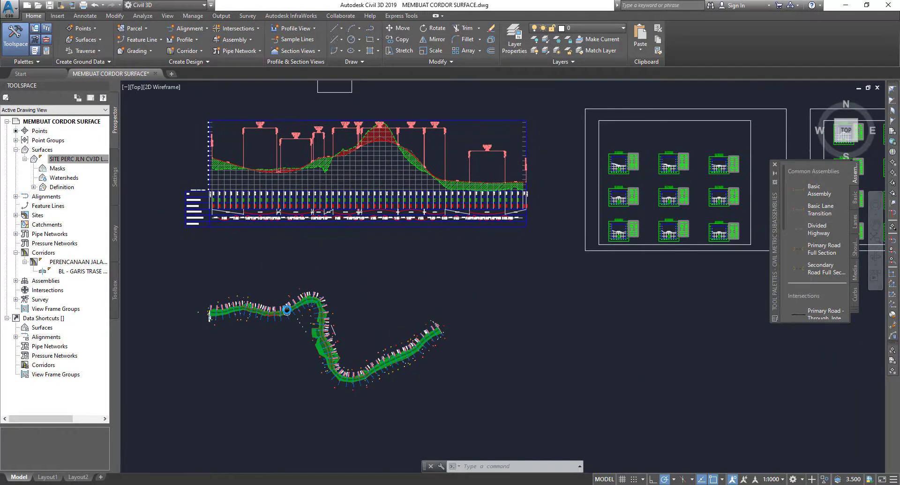
# Zoom in on the corridor start at station 0+000, moving the Tool Palette out of the way.
pyautogui.scroll(2, 353, 252)
pyautogui.scroll(2, 353, 252)
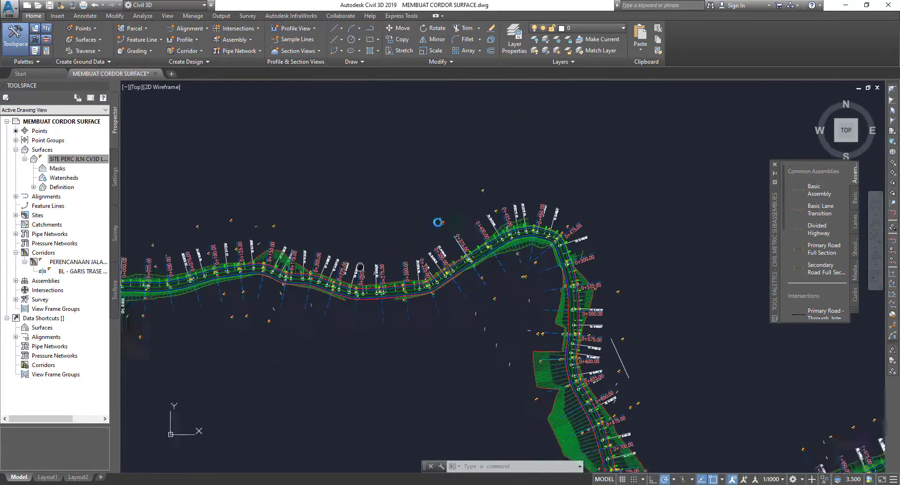
pyautogui.scroll(1, 367, 248)
pyautogui.scroll(1, 369, 277)
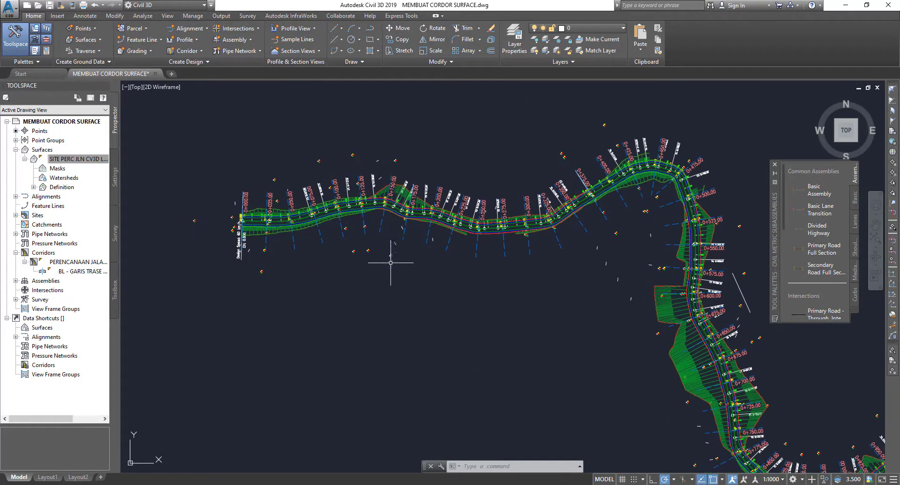
pyautogui.scroll(3, 393, 257)
pyautogui.moveTo(277, 232); pyautogui.dragTo(305, 321, button='middle')
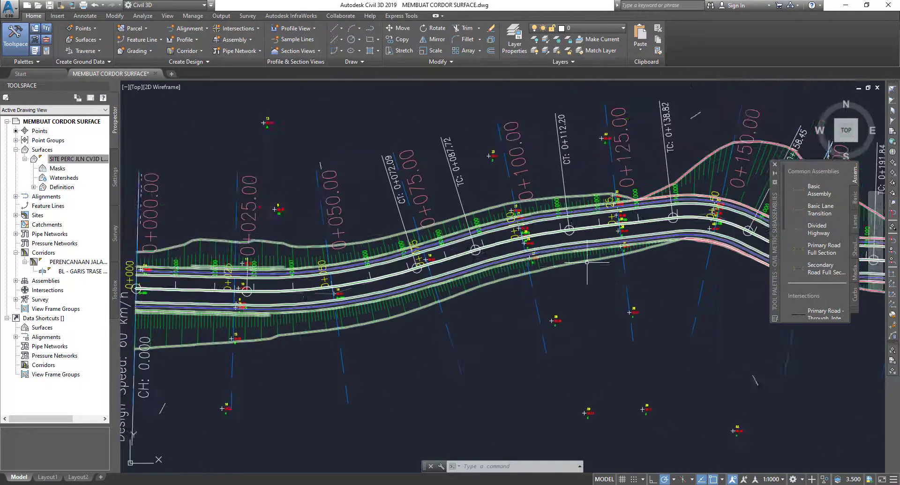
pyautogui.moveTo(776, 235); pyautogui.dragTo(799, 403)
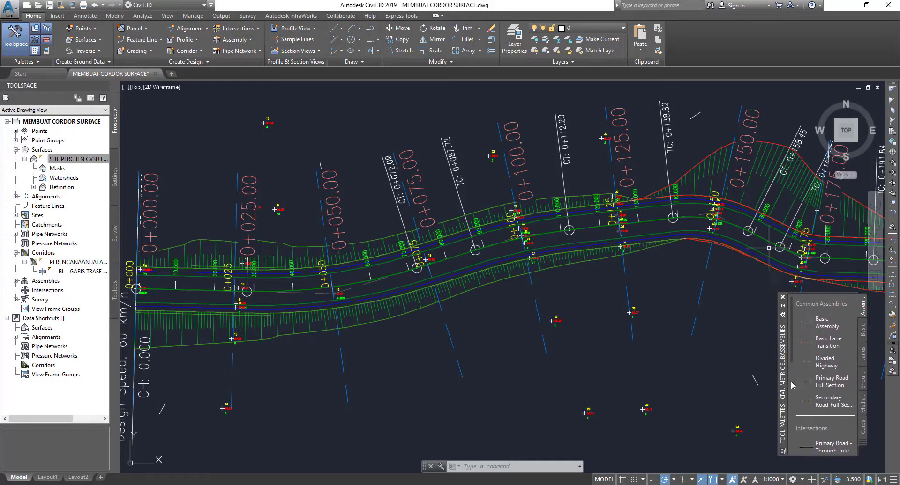
pyautogui.scroll(-2, 519, 315)
pyautogui.scroll(-2, 357, 212)
pyautogui.scroll(2, 357, 212)
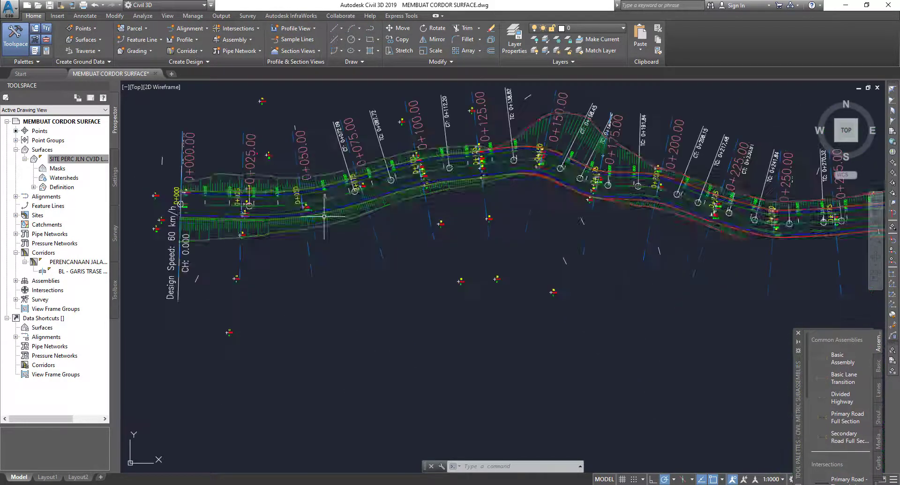
pyautogui.scroll(2, 357, 212)
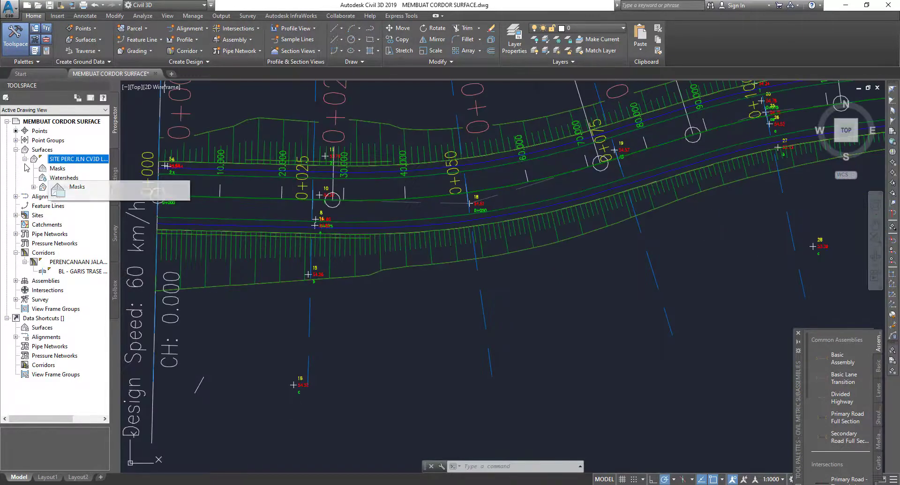
# Open Surface Properties for the SITE PERC JLN CV3D LTHAN surface from Prospector.
pyautogui.click(24, 160)
pyautogui.click(24, 159)
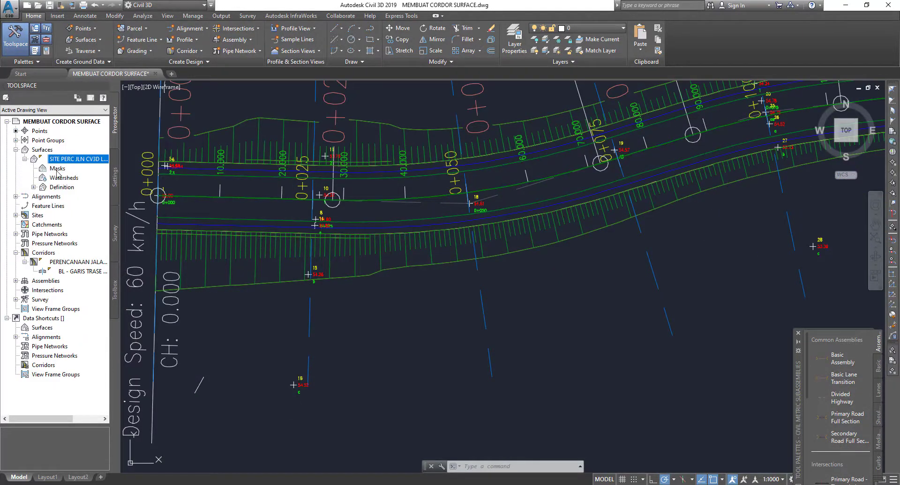
pyautogui.rightClick(73, 162)
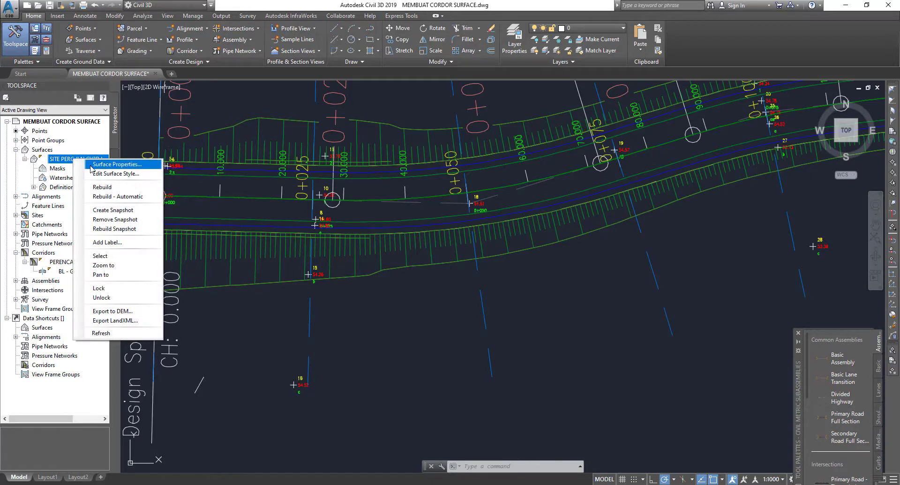
pyautogui.click(89, 164)
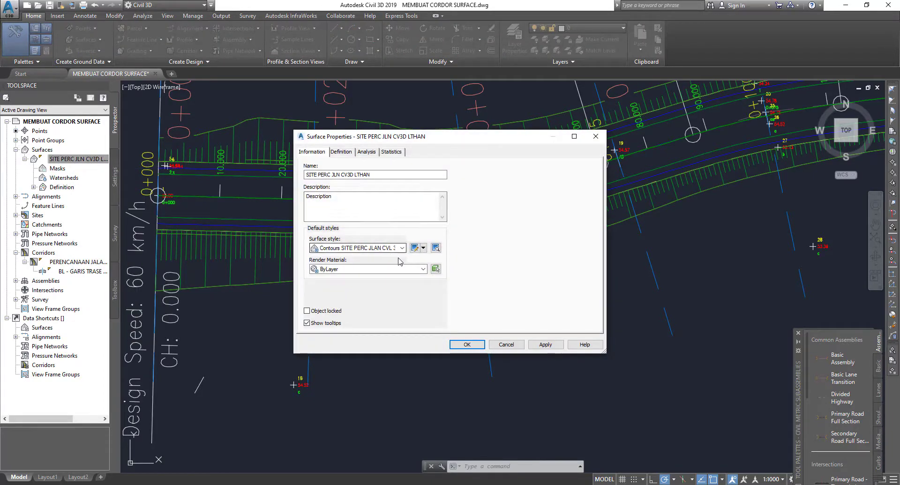
# Set the surface style to 'Contours 2m and 10m (Design)', apply it and close with OK.
pyautogui.click(402, 249)
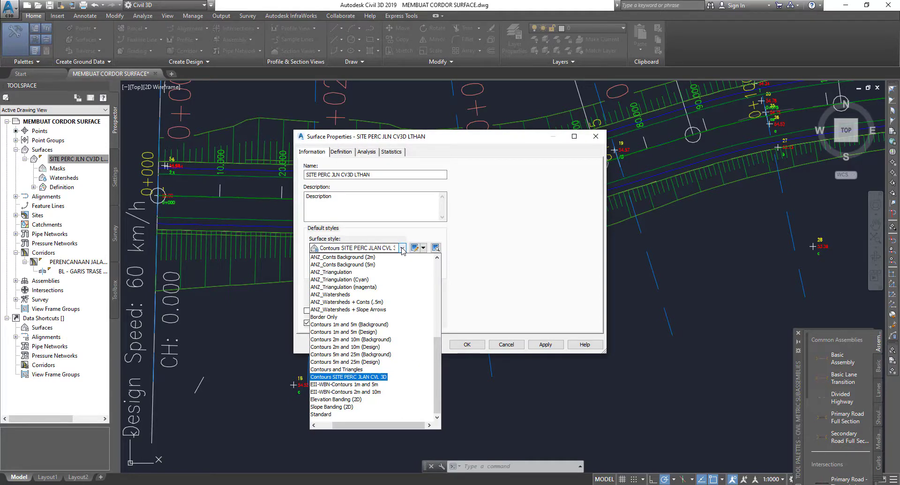
pyautogui.click(402, 249)
pyautogui.click(402, 249)
pyautogui.scroll(3, 365, 291)
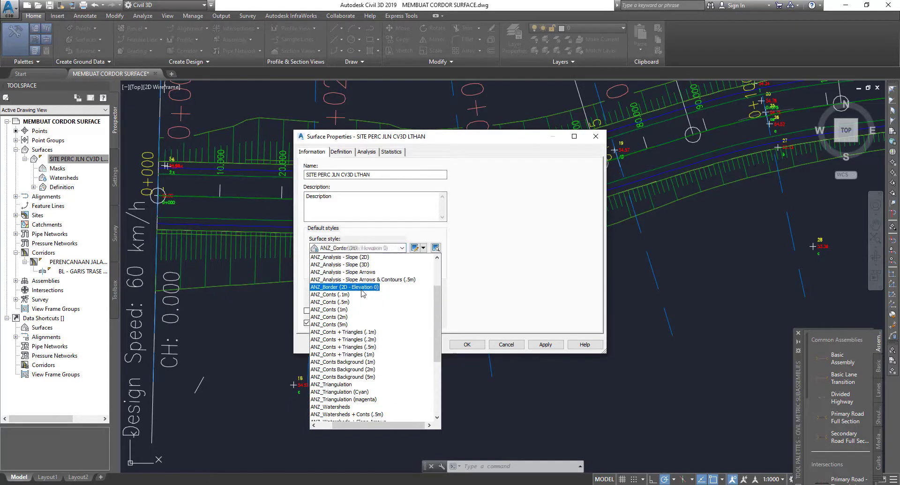
pyautogui.scroll(2, 362, 292)
pyautogui.scroll(-4, 362, 293)
pyautogui.scroll(-3, 362, 295)
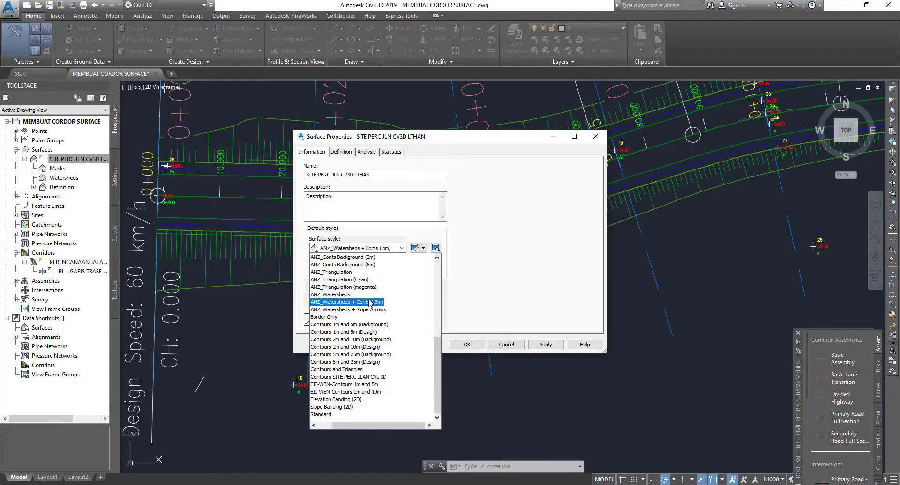
pyautogui.scroll(-3, 360, 375)
pyautogui.scroll(-1, 361, 377)
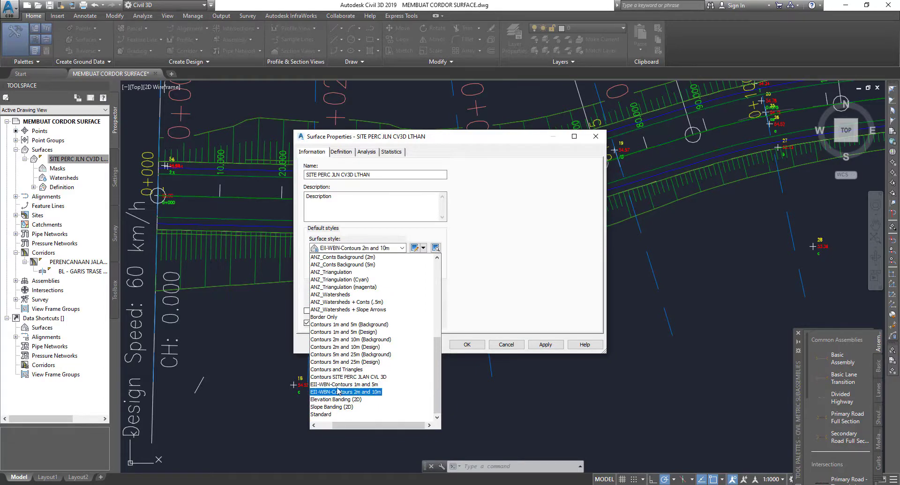
pyautogui.scroll(4, 360, 379)
pyautogui.scroll(-2, 362, 386)
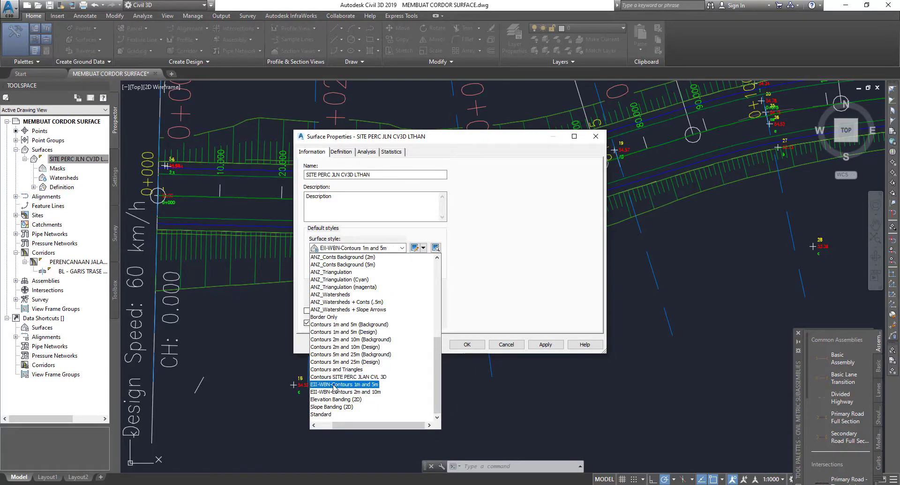
pyautogui.click(333, 342)
pyautogui.click(539, 347)
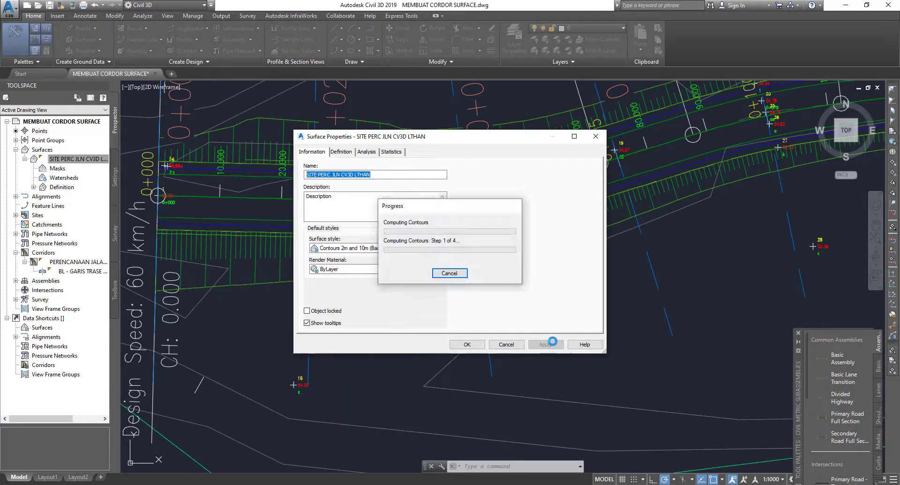
pyautogui.click(475, 346)
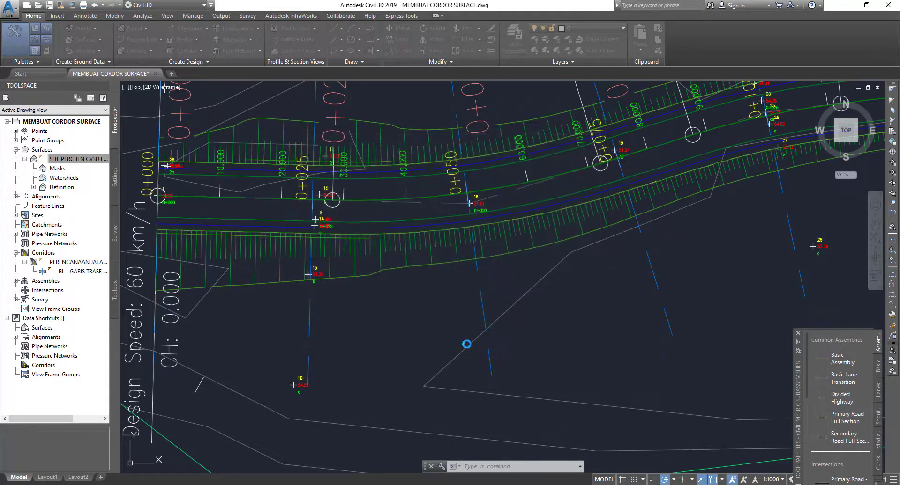
# Zoom to extents and inspect the restyled contours around the whole corridor.
pyautogui.click(449, 339)
pyautogui.middleClick(449, 339)
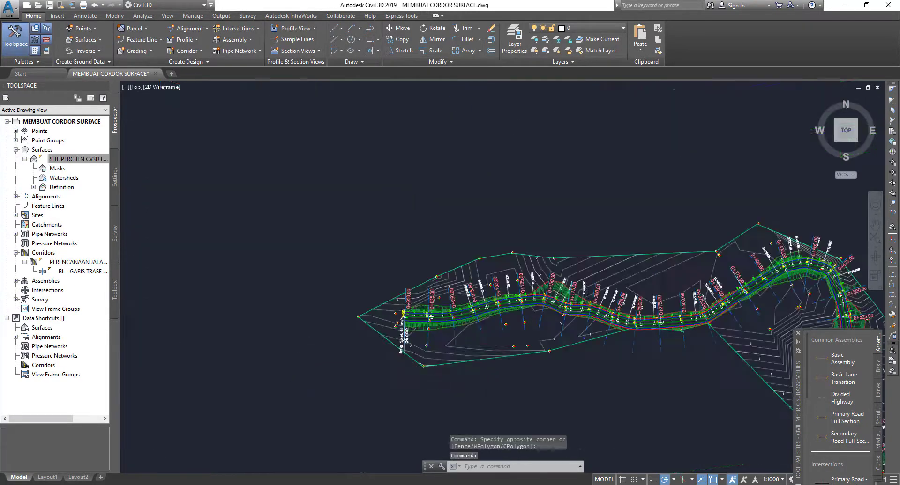
pyautogui.scroll(-1, 470, 345)
pyautogui.scroll(2, 459, 290)
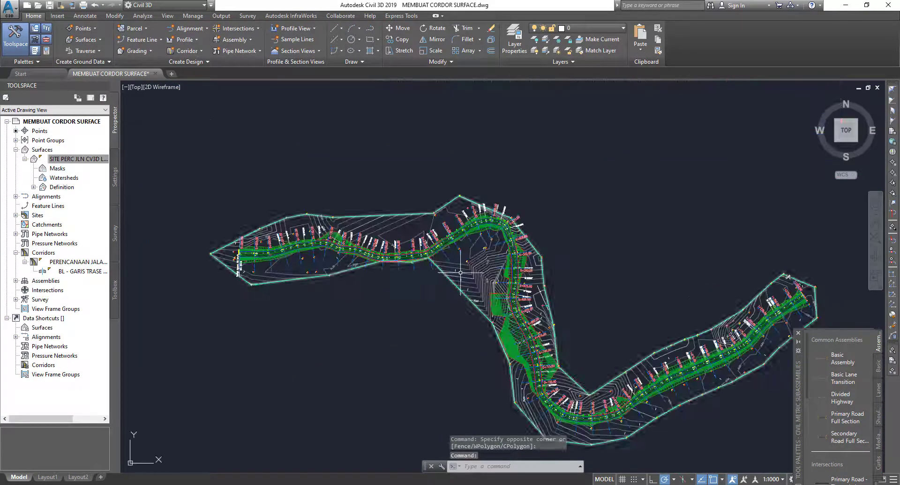
pyautogui.scroll(2, 451, 258)
pyautogui.scroll(-1, 451, 259)
pyautogui.scroll(-1, 431, 244)
pyautogui.scroll(-1, 408, 224)
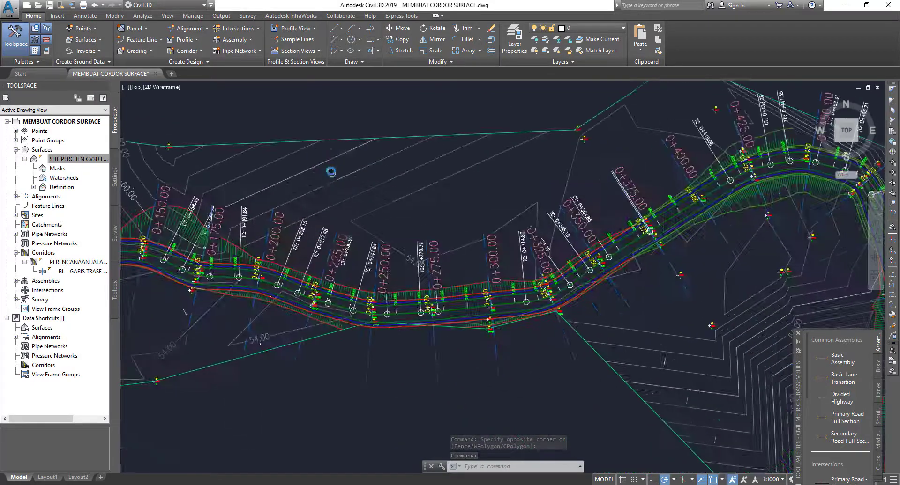
pyautogui.scroll(-1, 386, 205)
pyautogui.scroll(1, 386, 206)
pyautogui.scroll(4, 450, 213)
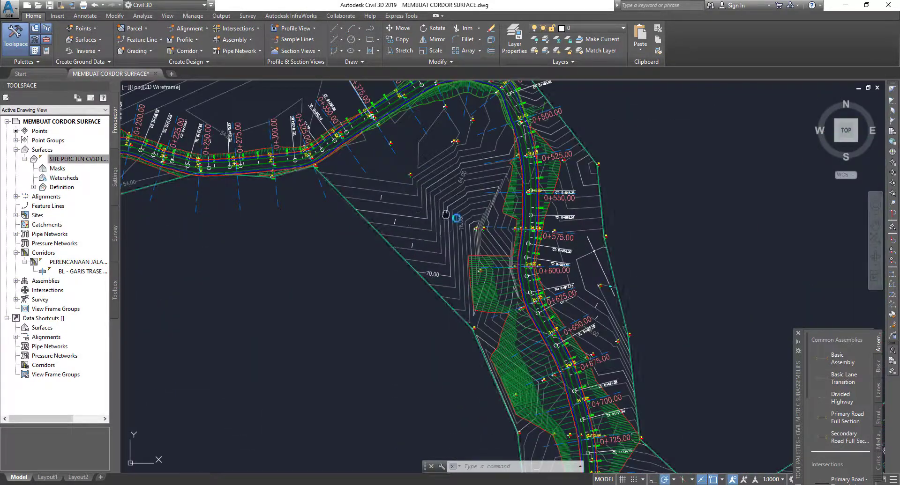
pyautogui.scroll(-2, 622, 337)
pyautogui.scroll(-2, 622, 337)
pyautogui.scroll(1, 608, 266)
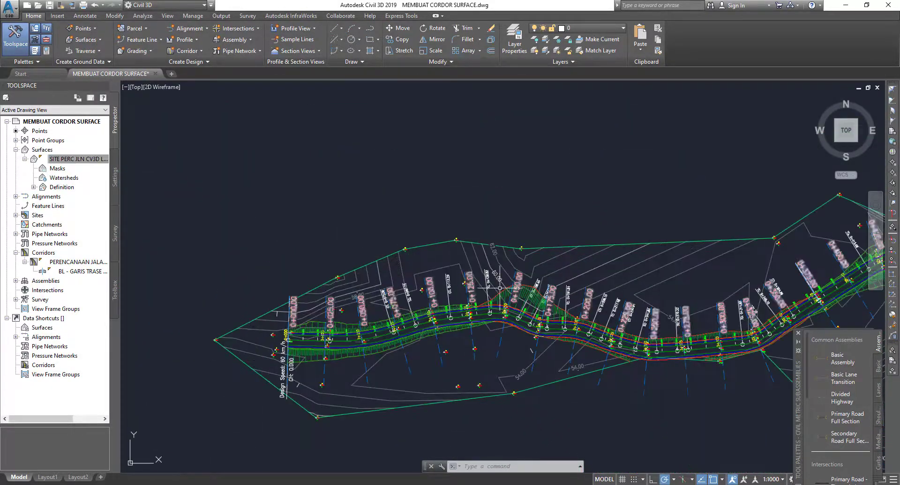
# View the 0+150 to 0+275 stretch, then select the site surface in Prospector.
pyautogui.scroll(1, 608, 266)
pyautogui.scroll(-1, 498, 234)
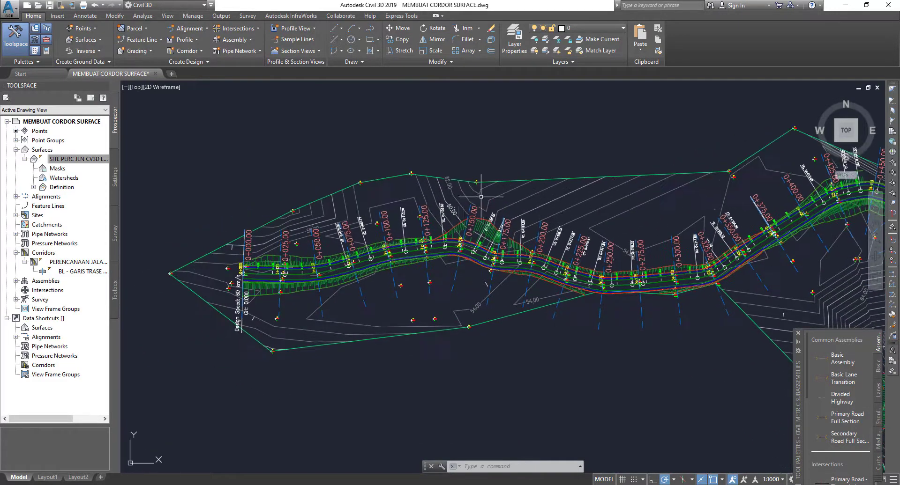
pyautogui.scroll(1, 421, 211)
pyautogui.scroll(1, 548, 197)
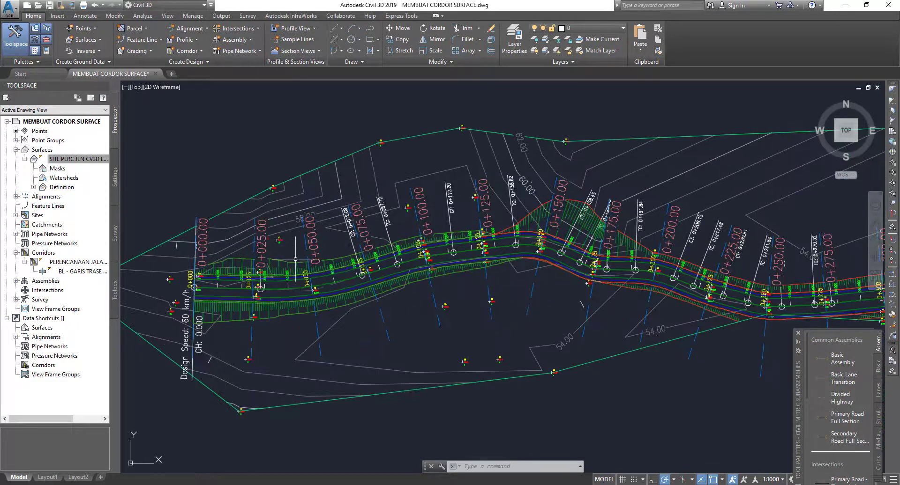
pyautogui.scroll(-1, 548, 197)
pyautogui.scroll(1, 475, 200)
pyautogui.scroll(1, 475, 201)
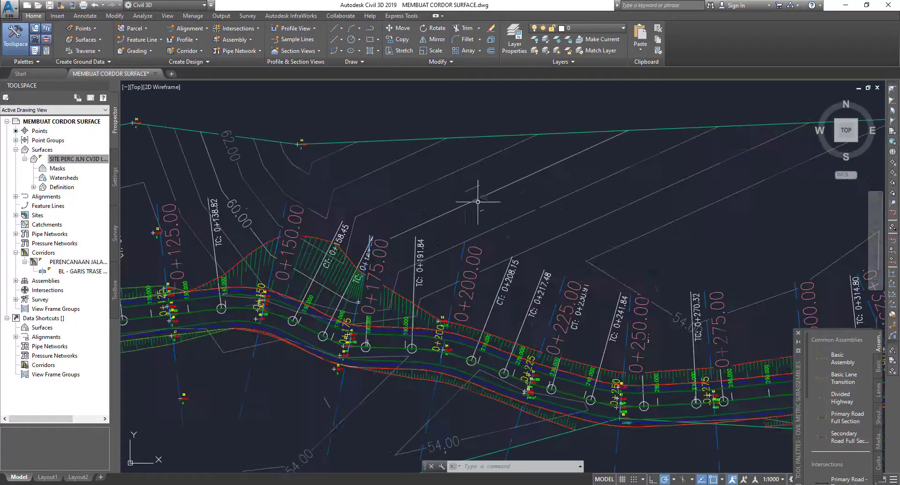
pyautogui.moveTo(476, 201)
pyautogui.mouseDown(button='middle')
pyautogui.moveTo(530, 203)
pyautogui.moveTo(507, 190)
pyautogui.mouseUp(button='middle')
pyautogui.scroll(-2, 519, 193)
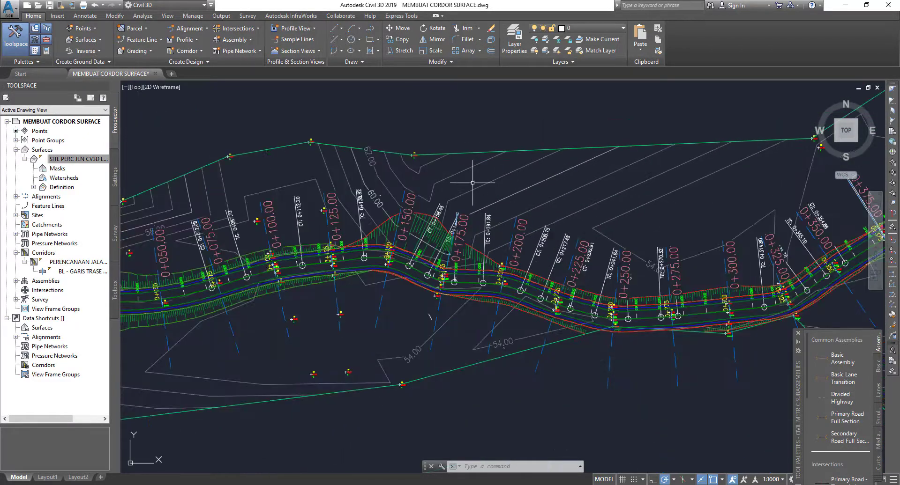
pyautogui.scroll(-1, 568, 176)
pyautogui.scroll(-1, 347, 169)
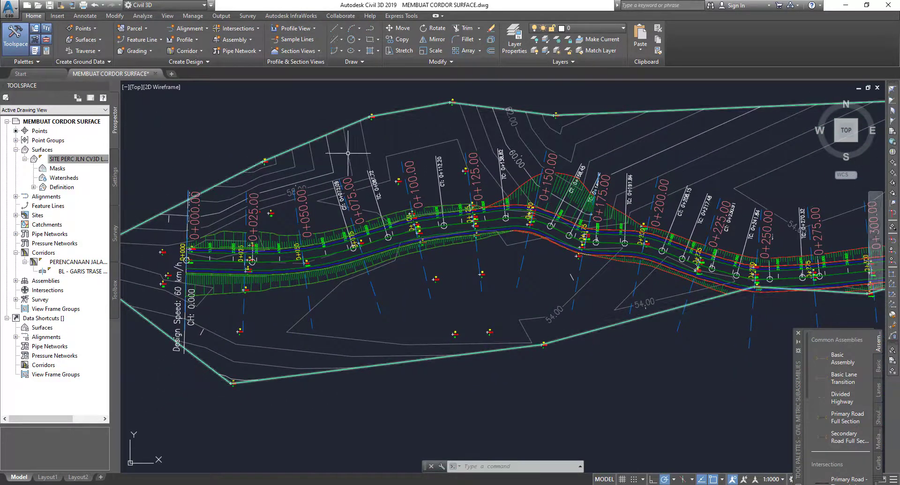
pyautogui.click(70, 161)
# Change the site surface's style to 'Contours SITE PERC JLAN CVL 3D', apply and confirm with OK.
pyautogui.rightClick(73, 162)
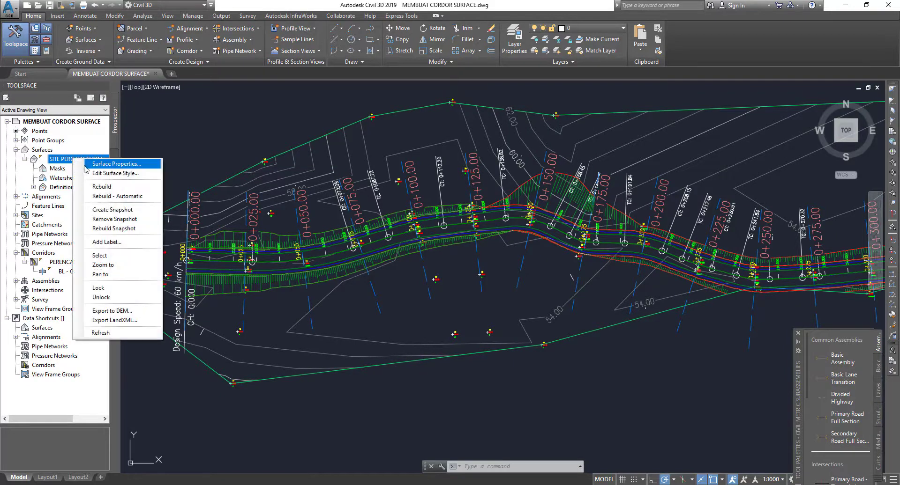
pyautogui.click(96, 165)
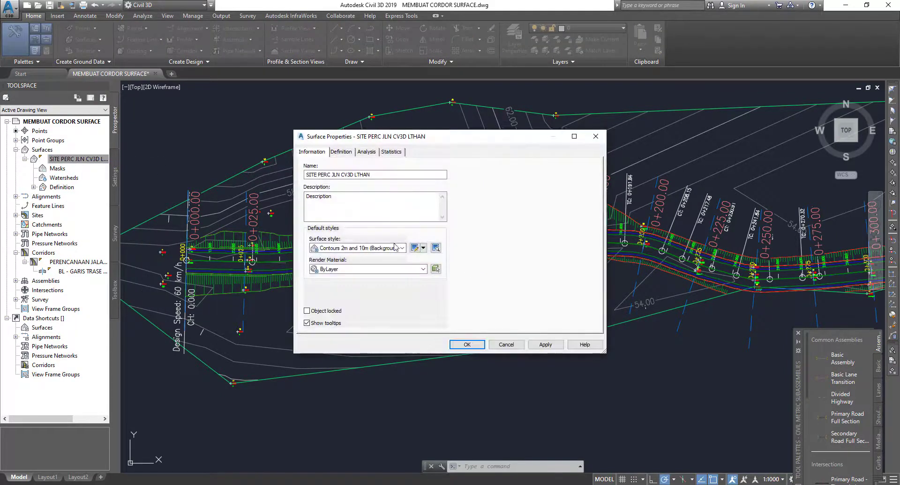
pyautogui.click(399, 251)
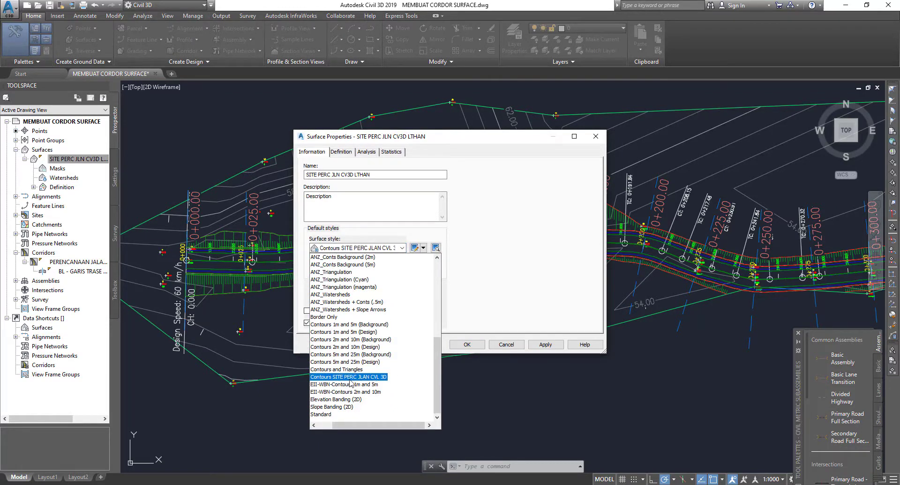
pyautogui.click(326, 379)
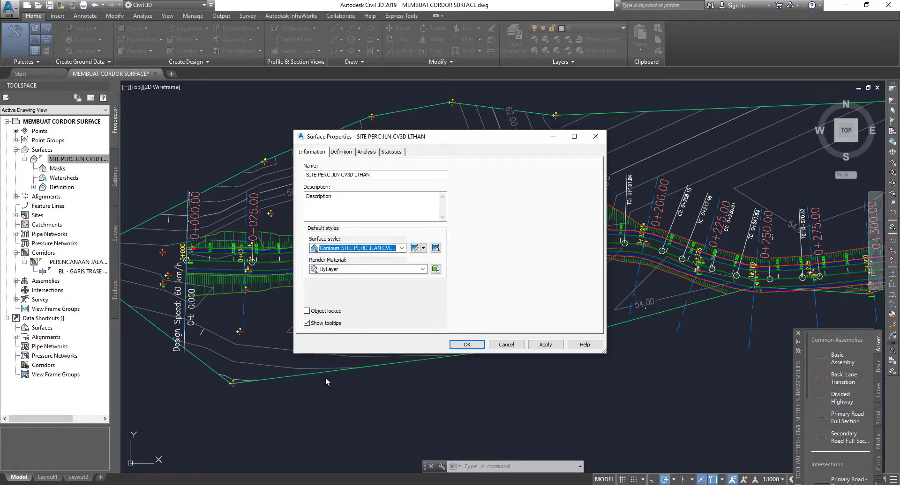
pyautogui.click(543, 347)
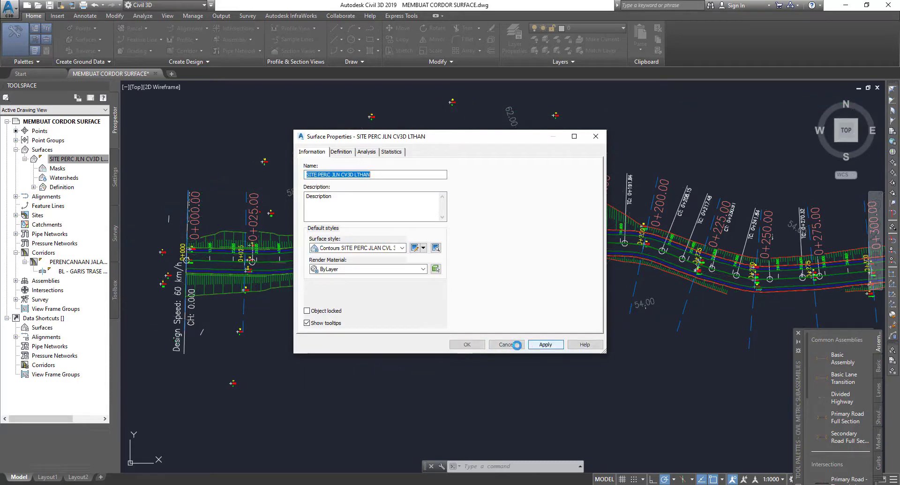
pyautogui.click(474, 345)
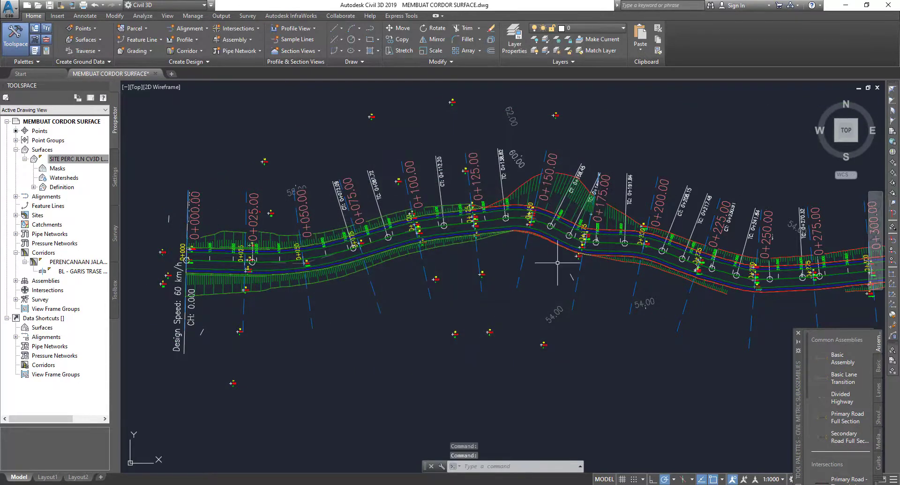
# Zoom out and pan to show the whole alignment.
pyautogui.scroll(-2, 557, 263)
pyautogui.scroll(-2, 558, 263)
pyautogui.moveTo(557, 263); pyautogui.dragTo(339, 224, button='middle')
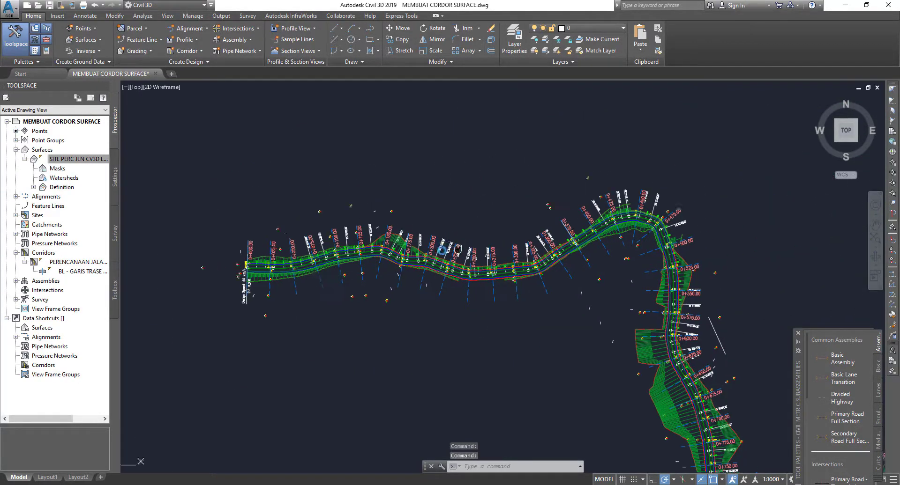
pyautogui.scroll(-5, 339, 224)
pyautogui.scroll(2, 392, 287)
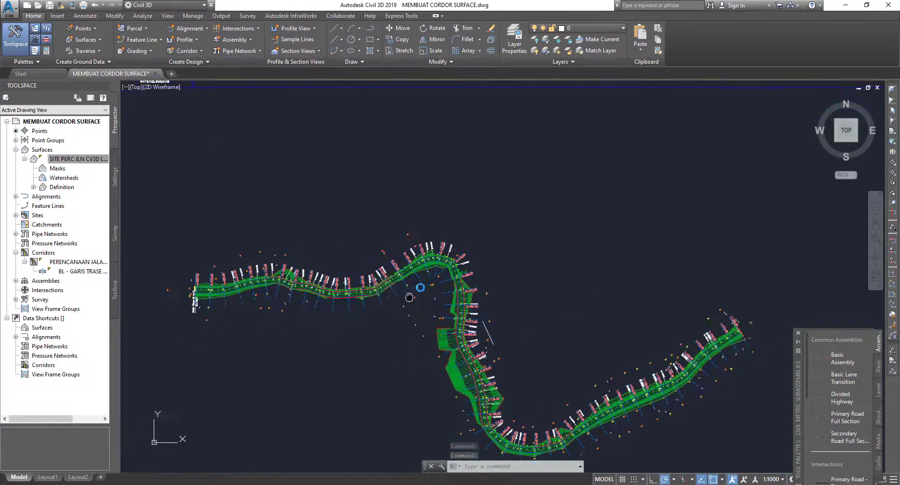
pyautogui.scroll(2, 356, 260)
pyautogui.scroll(4, 319, 253)
pyautogui.scroll(3, 282, 245)
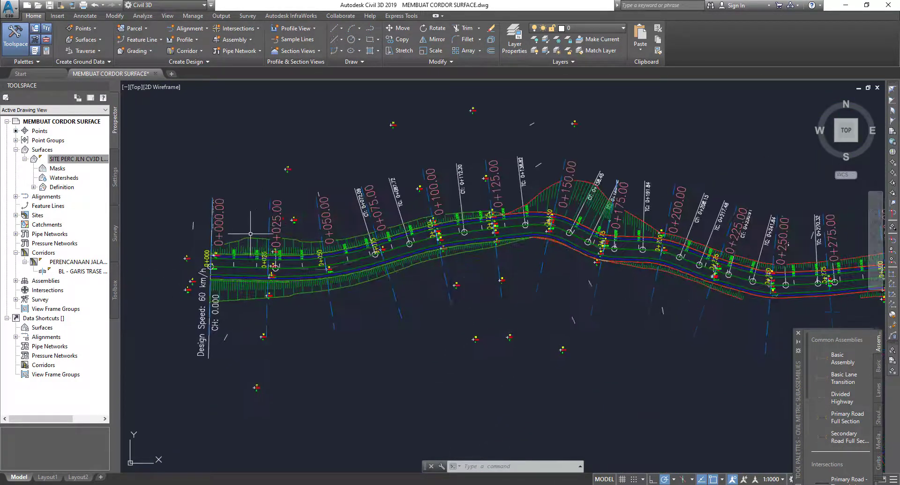
pyautogui.scroll(2, 254, 239)
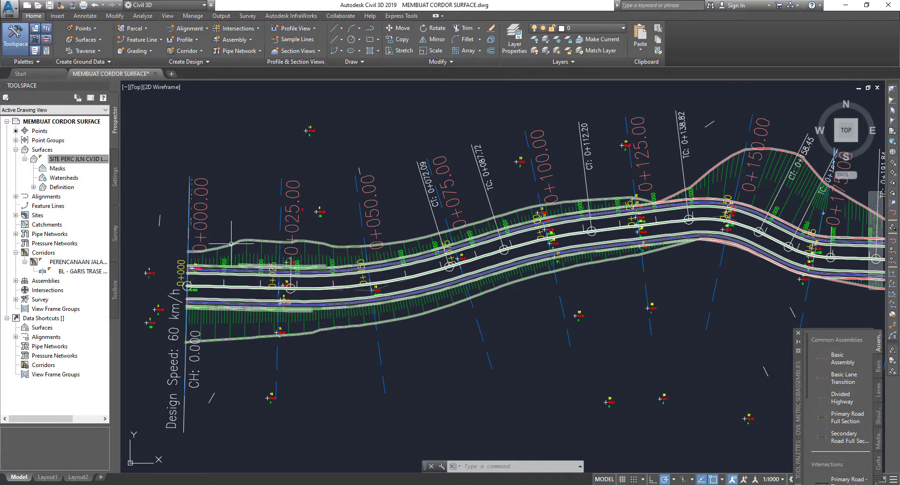
pyautogui.click(259, 242)
pyautogui.scroll(-4, 582, 257)
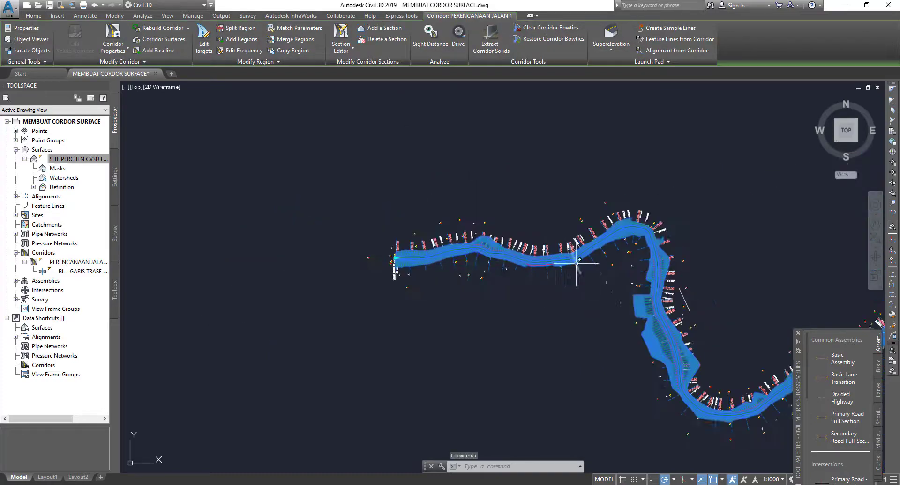
pyautogui.scroll(6, 583, 243)
pyautogui.moveTo(584, 243); pyautogui.dragTo(471, 113, button='middle')
pyautogui.scroll(-2, 471, 112)
pyautogui.scroll(2, 469, 187)
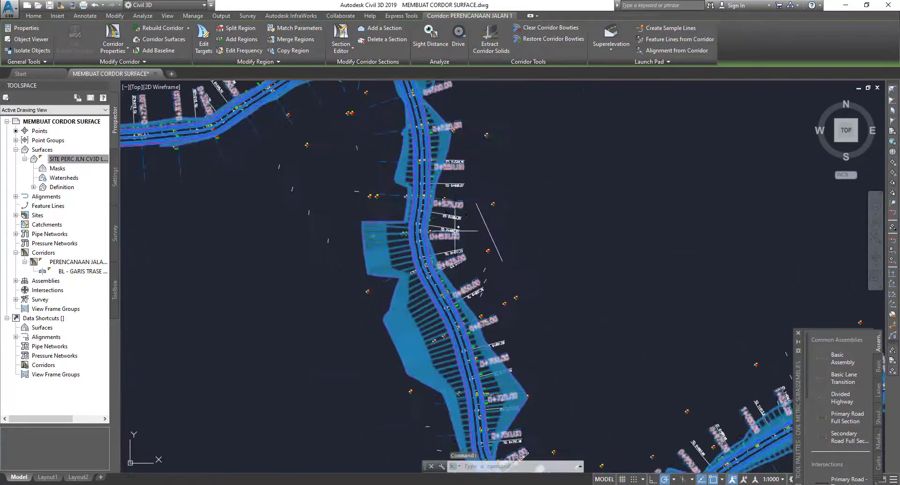
pyautogui.scroll(2, 424, 268)
pyautogui.scroll(-2, 424, 267)
pyautogui.moveTo(424, 267)
pyautogui.mouseDown(button='middle')
pyautogui.moveTo(402, 211)
pyautogui.moveTo(354, 299)
pyautogui.mouseUp(button='middle')
pyautogui.scroll(4, 314, 295)
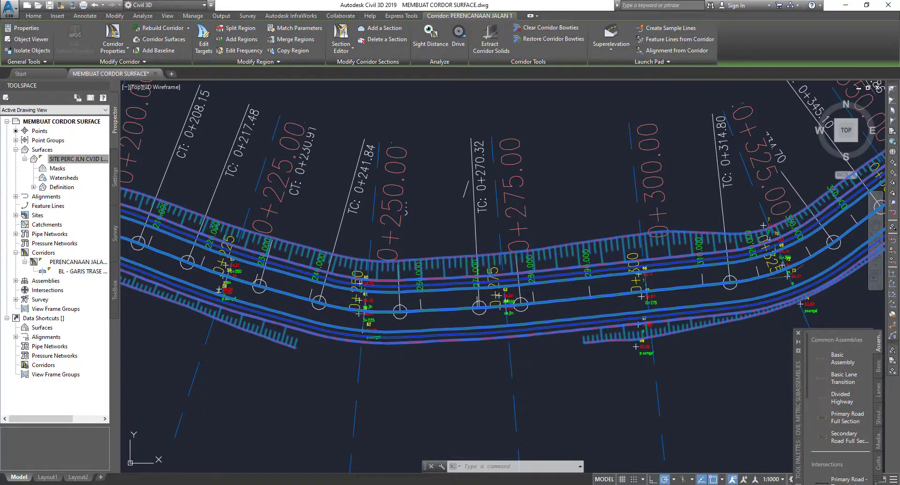
pyautogui.rightClick(288, 251)
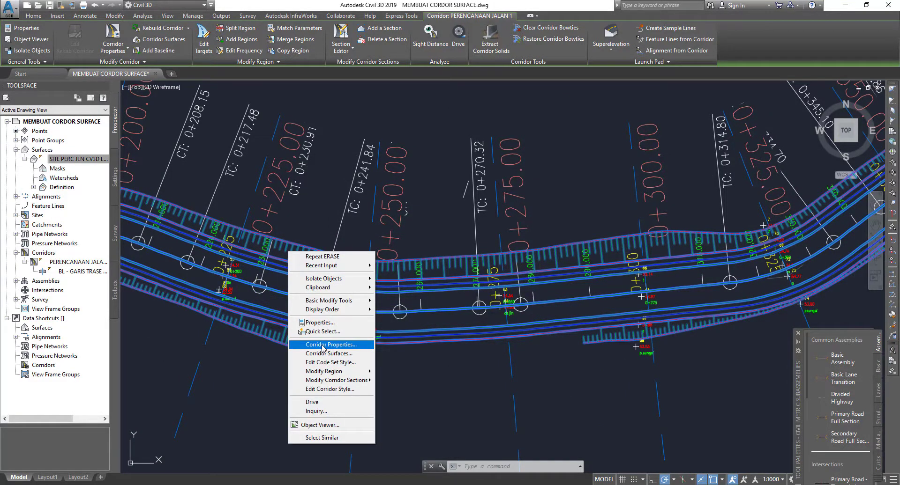
pyautogui.click(323, 345)
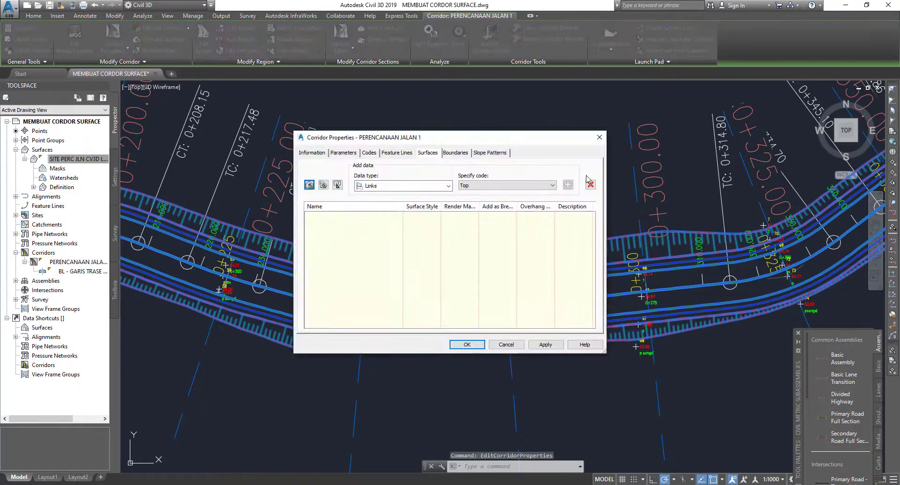
pyautogui.click(599, 139)
pyautogui.scroll(-2, 462, 221)
pyautogui.scroll(-5, 458, 200)
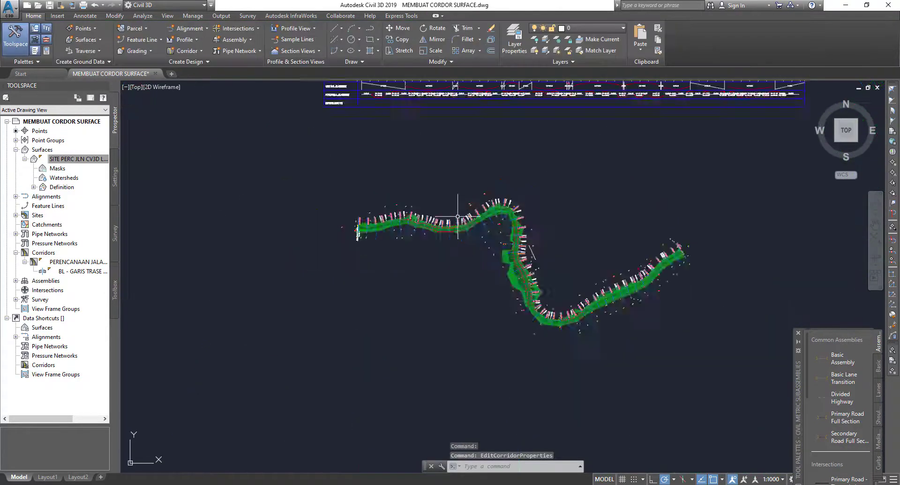
pyautogui.scroll(-5, 453, 240)
pyautogui.scroll(3, 453, 241)
pyautogui.scroll(5, 422, 213)
pyautogui.scroll(3, 421, 316)
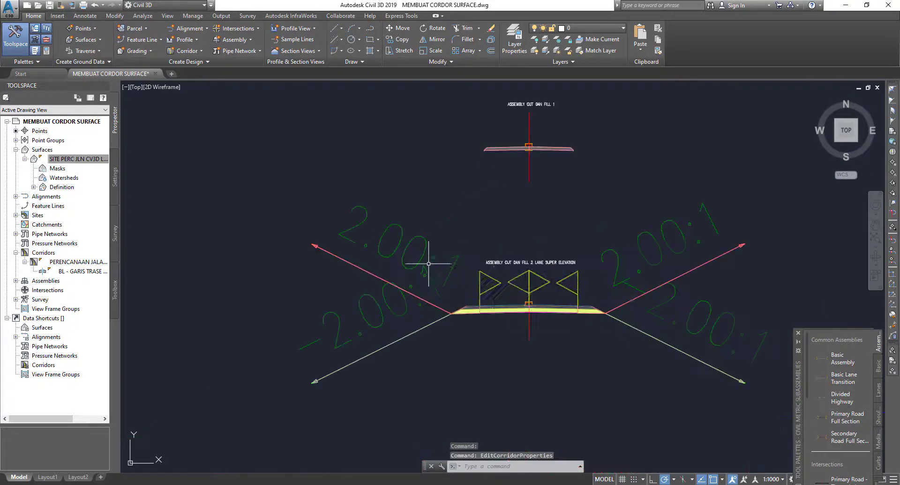
pyautogui.moveTo(422, 315); pyautogui.dragTo(427, 328, button='middle')
pyautogui.scroll(2, 427, 328)
pyautogui.scroll(2, 412, 305)
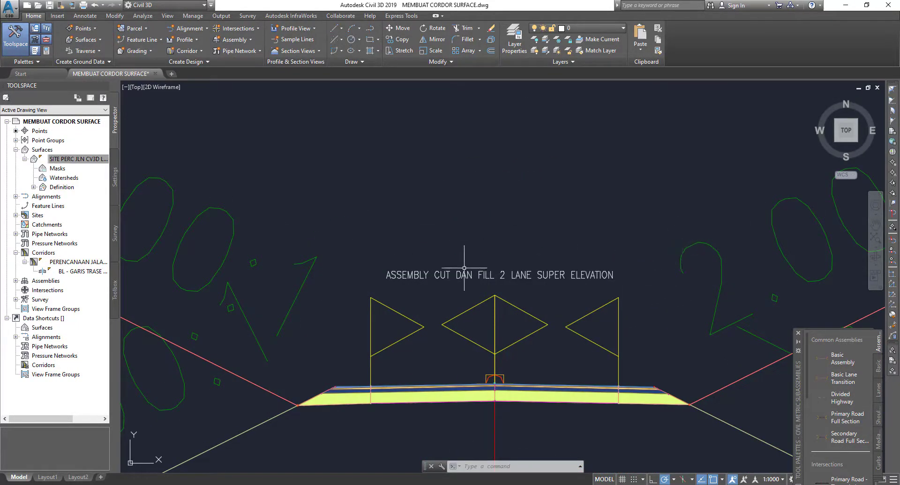
pyautogui.scroll(2, 415, 277)
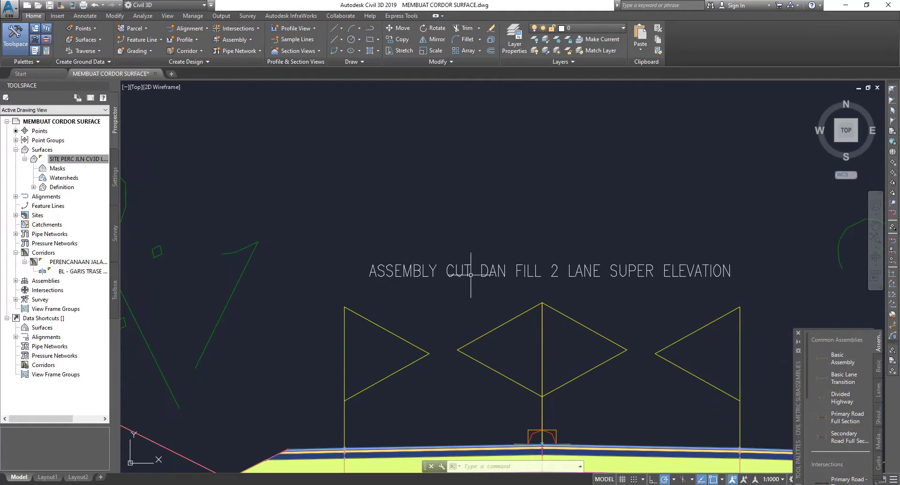
pyautogui.scroll(-3, 464, 281)
pyautogui.scroll(-2, 454, 290)
pyautogui.scroll(1, 445, 301)
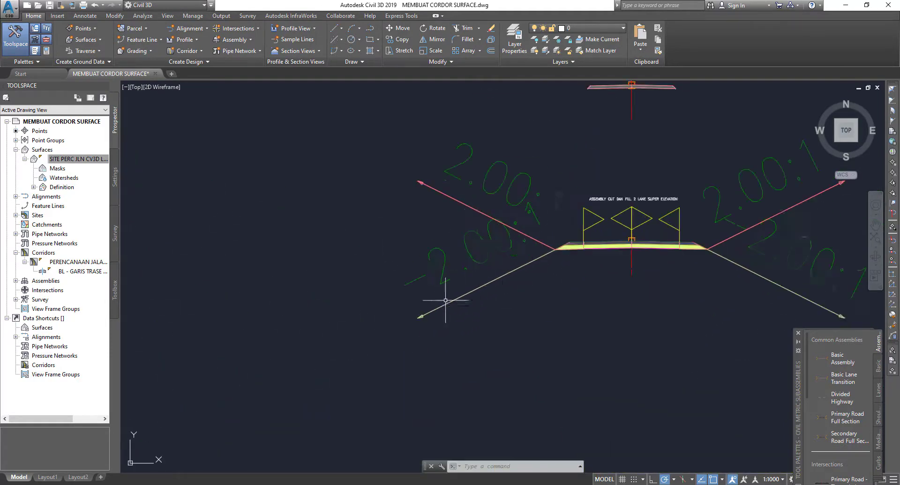
pyautogui.scroll(4, 445, 300)
pyautogui.scroll(3, 395, 347)
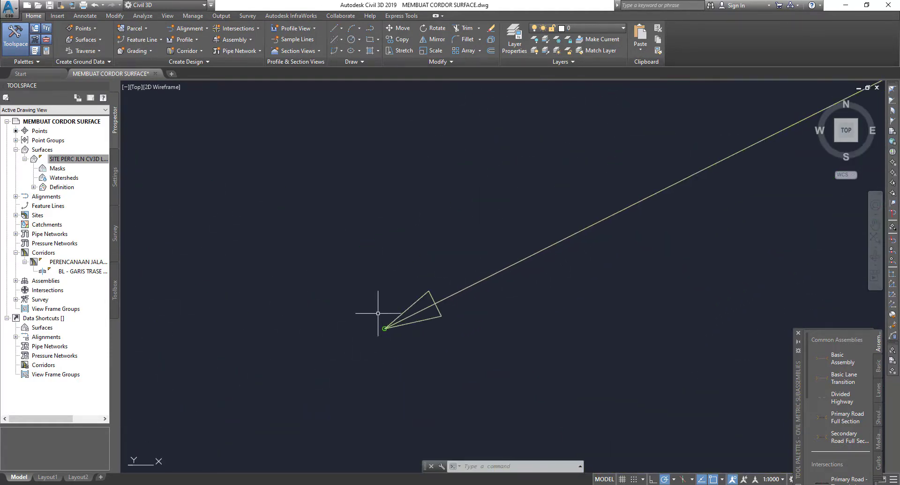
pyautogui.scroll(-3, 371, 332)
pyautogui.scroll(-4, 447, 317)
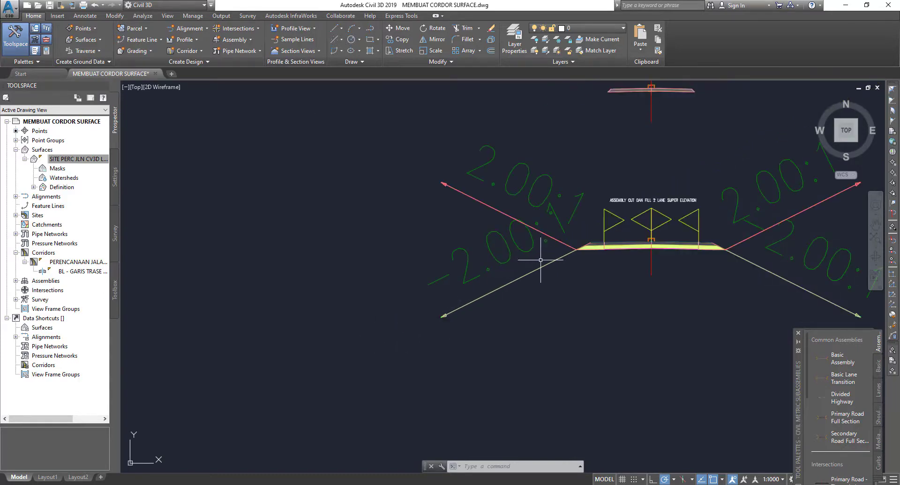
pyautogui.scroll(-5, 581, 211)
pyautogui.moveTo(572, 247)
pyautogui.mouseDown(button='middle')
pyautogui.moveTo(518, 231)
pyautogui.moveTo(511, 208)
pyautogui.moveTo(432, 226)
pyautogui.mouseUp(button='middle')
pyautogui.scroll(3, 462, 311)
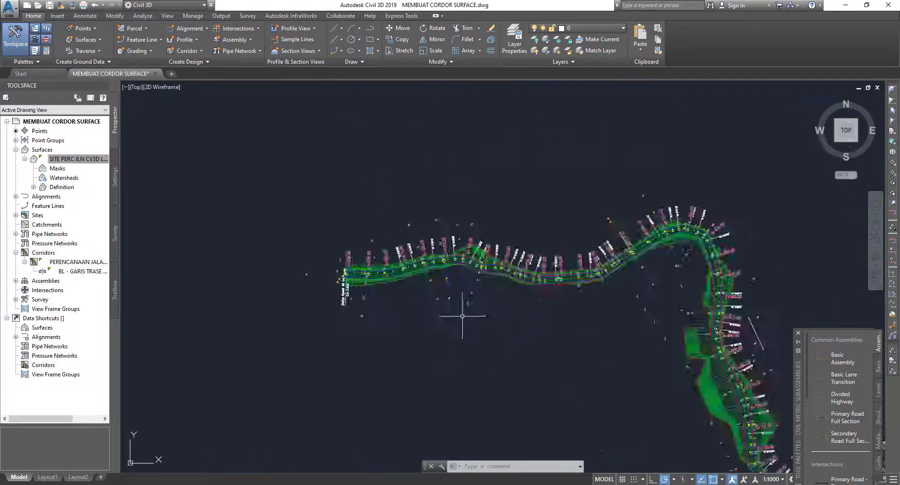
pyautogui.scroll(2, 333, 289)
pyautogui.scroll(5, 333, 289)
pyautogui.scroll(-8, 356, 284)
pyautogui.scroll(3, 281, 267)
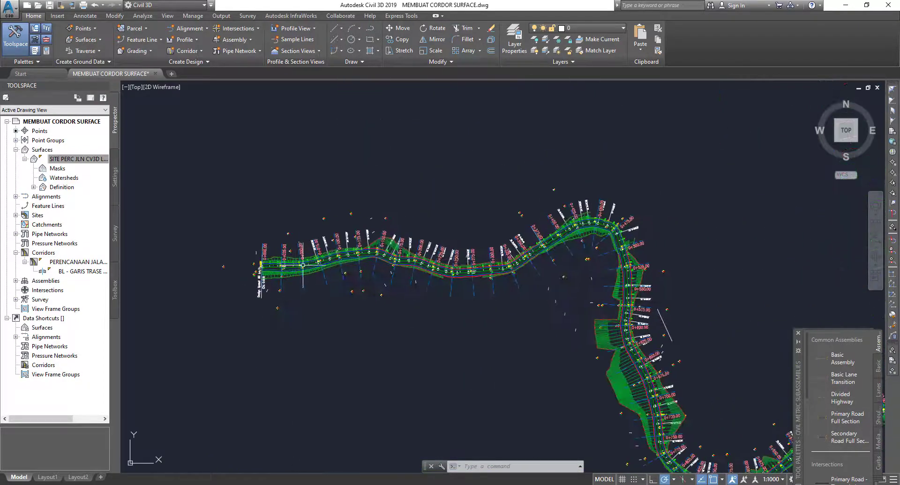
pyautogui.scroll(4, 258, 256)
pyautogui.scroll(6, 281, 264)
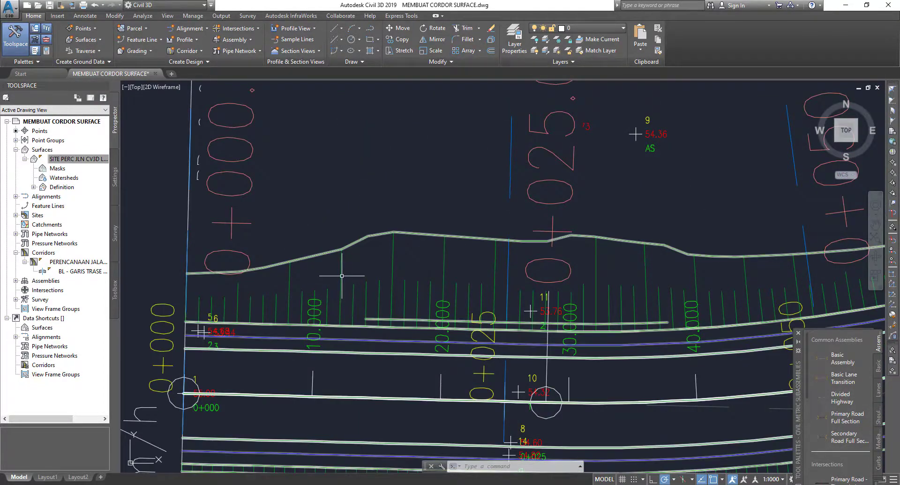
# Open Corridor Properties for PERENCANAAN JALAN 1 and step through its tabs to Surfaces.
pyautogui.click(342, 267)
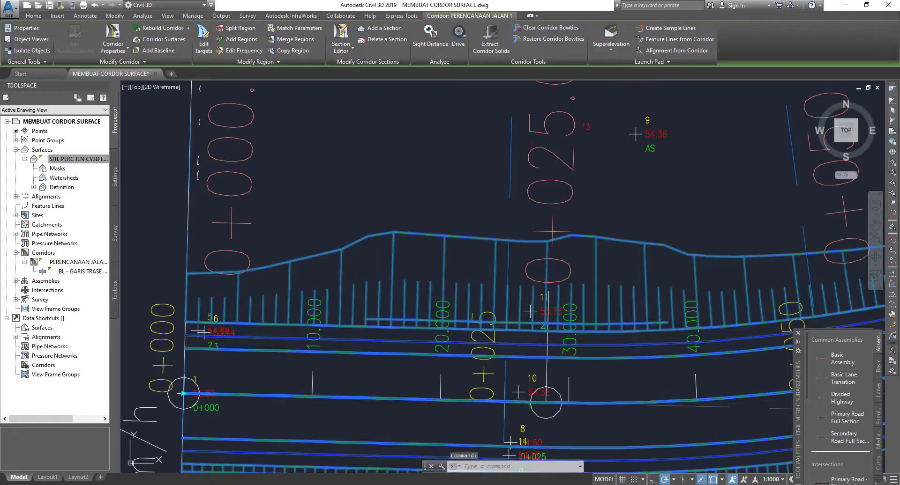
pyautogui.rightClick(342, 266)
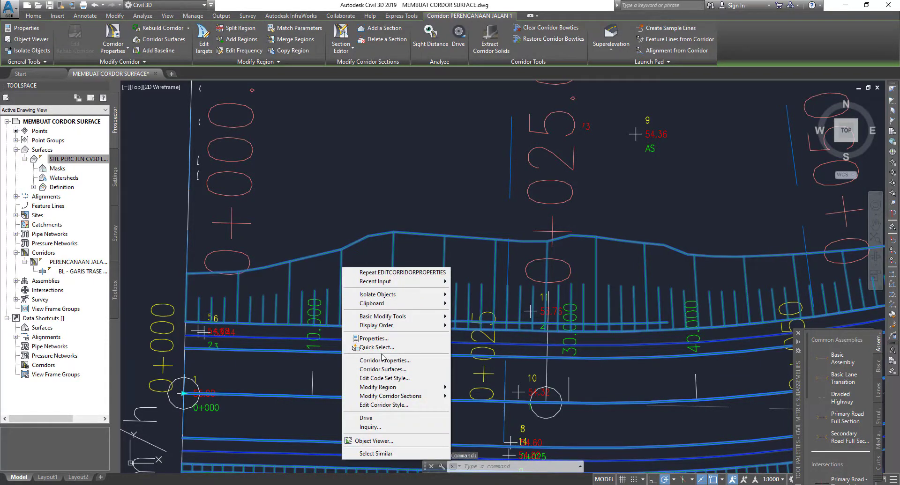
pyautogui.click(382, 361)
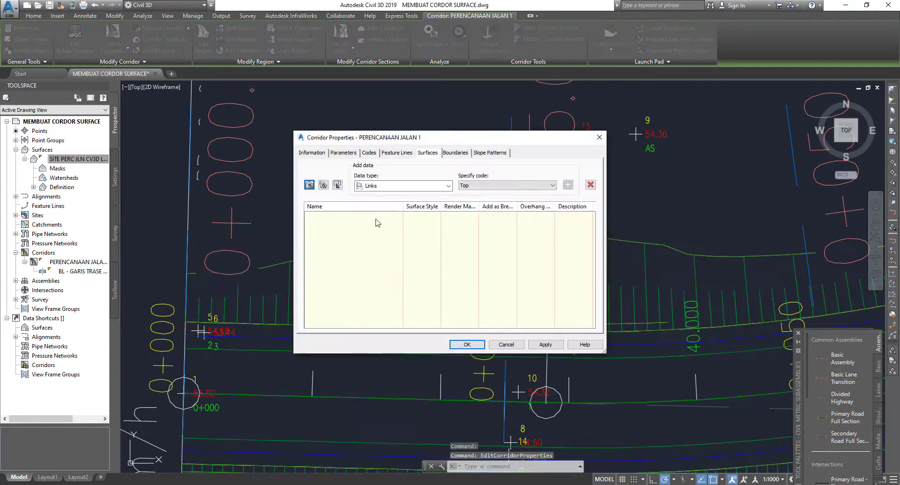
pyautogui.click(313, 153)
pyautogui.click(343, 153)
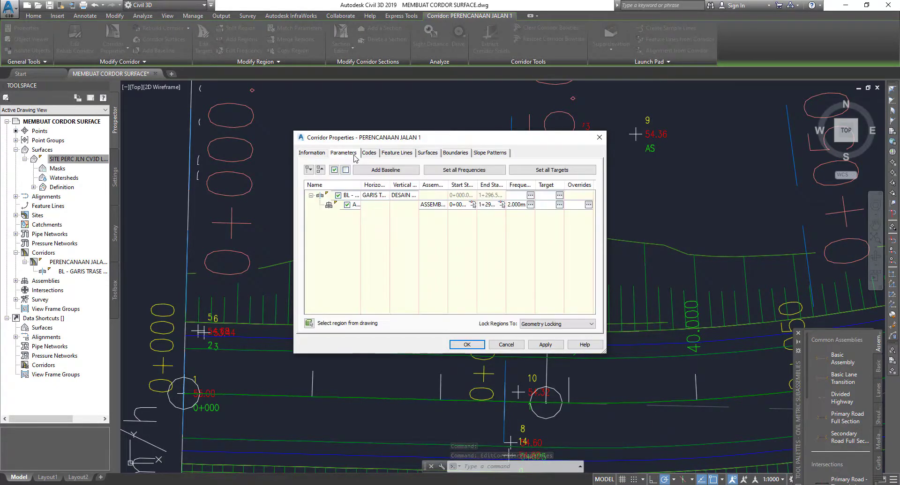
pyautogui.click(370, 155)
pyautogui.click(396, 153)
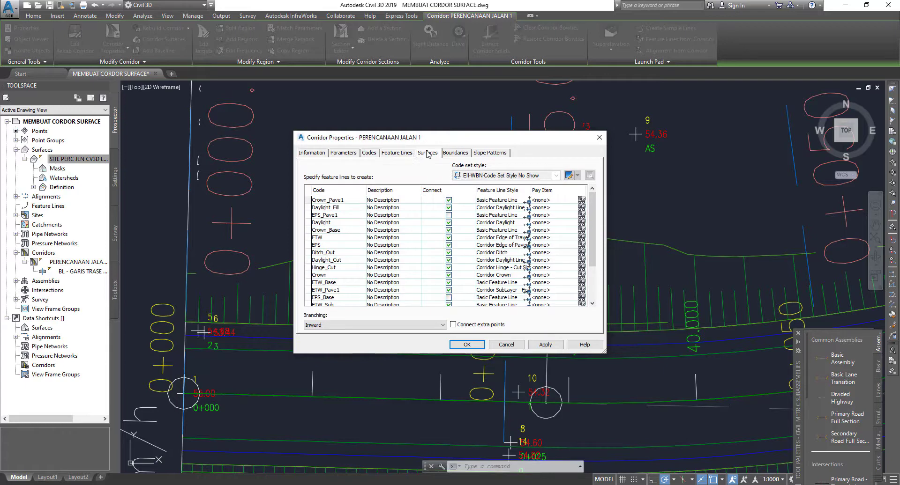
pyautogui.click(427, 153)
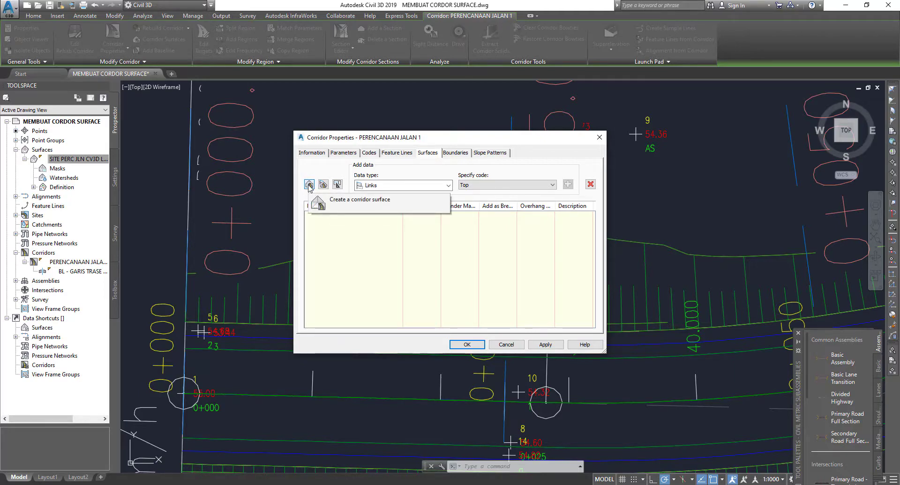
# Create a new corridor surface named 'PERENCANAAN JALAN 1 - (TOP)'.
pyautogui.click(309, 185)
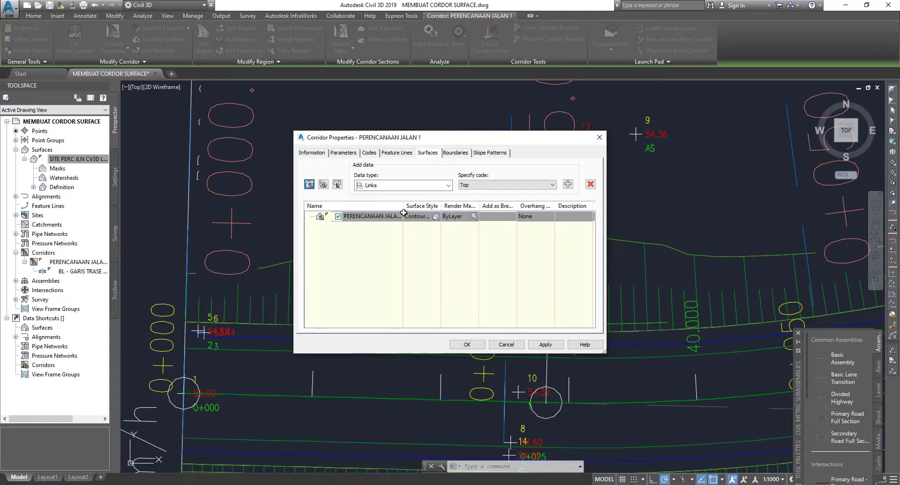
pyautogui.moveTo(403, 209); pyautogui.dragTo(462, 208)
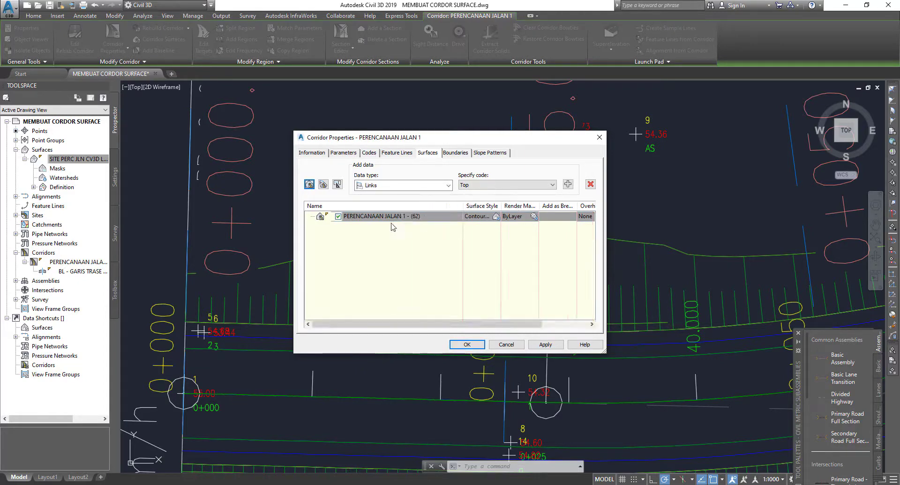
pyautogui.doubleClick(418, 217)
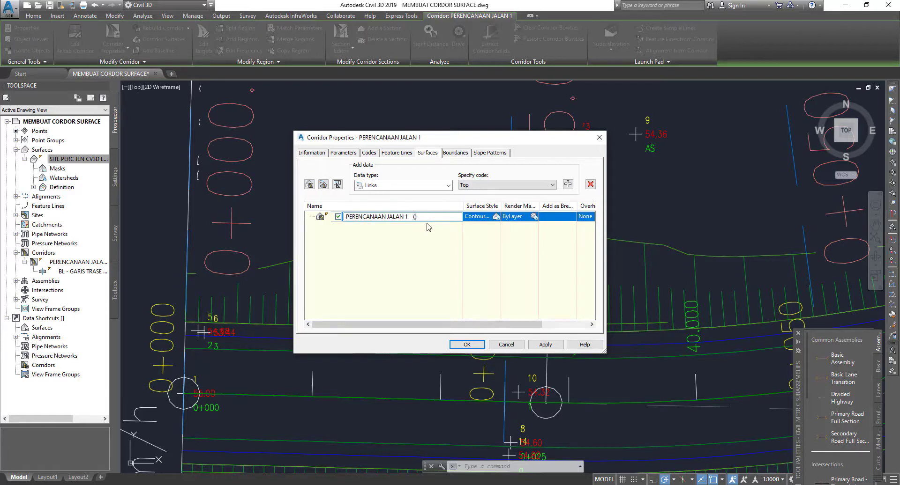
pyautogui.write('TOP)')
pyautogui.press('Return')
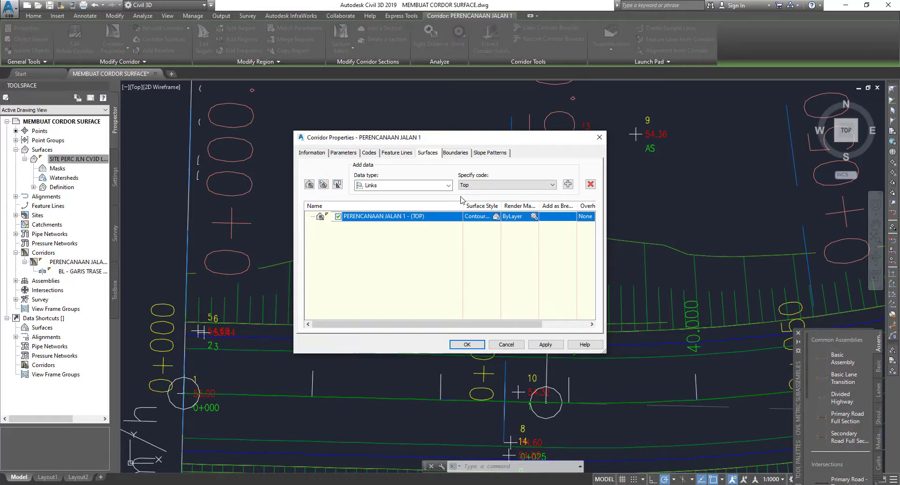
# Add Top links as the surface data with Add as Breakline, then apply and confirm.
pyautogui.click(496, 188)
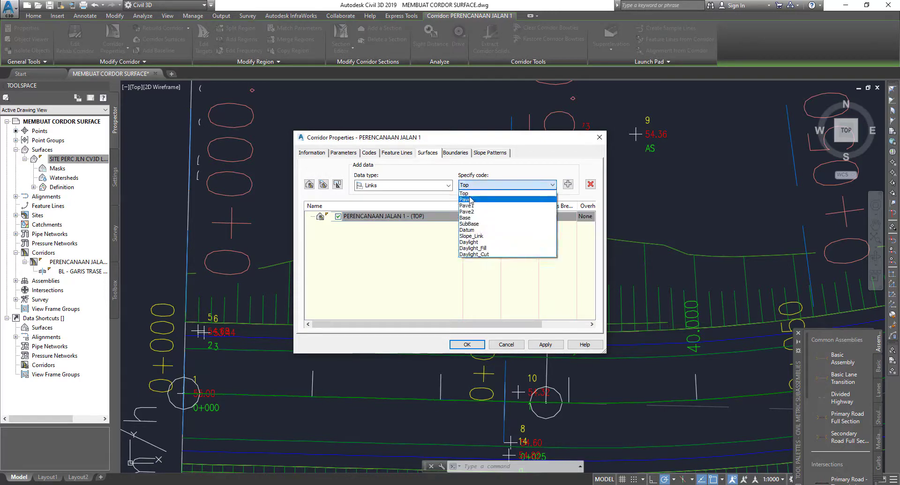
pyautogui.click(388, 215)
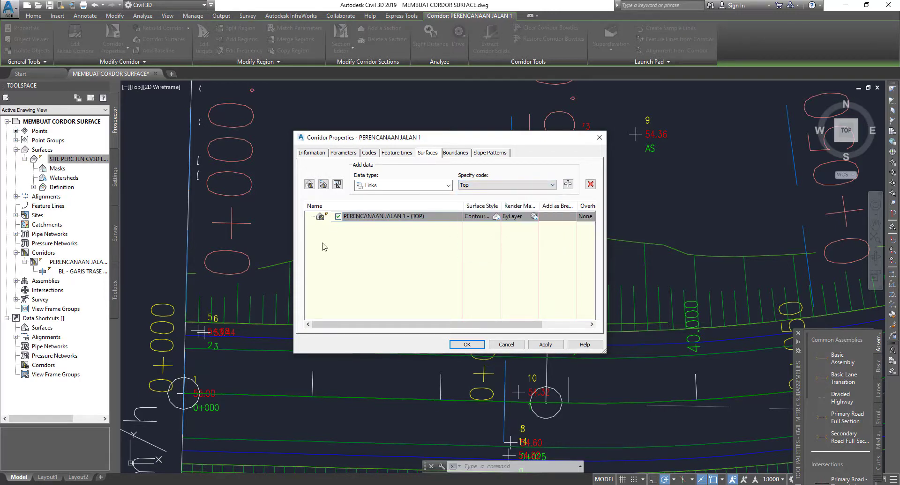
pyautogui.click(567, 184)
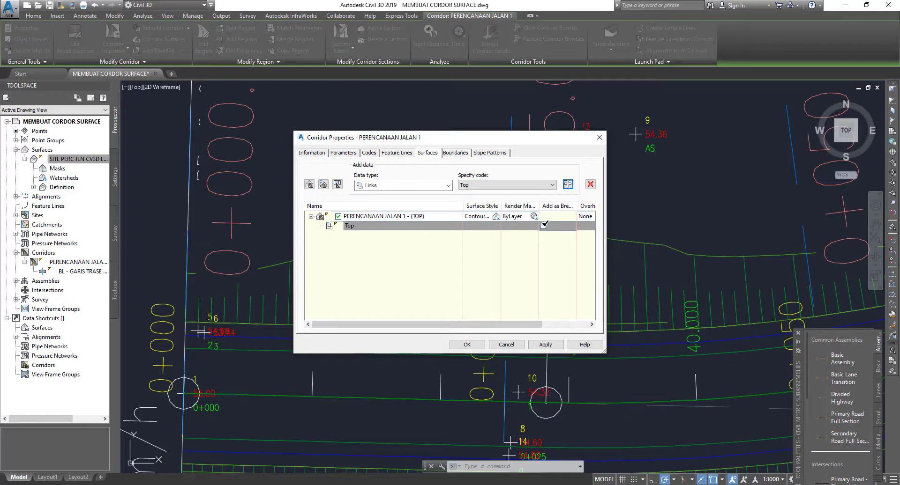
pyautogui.moveTo(508, 139); pyautogui.dragTo(428, 143)
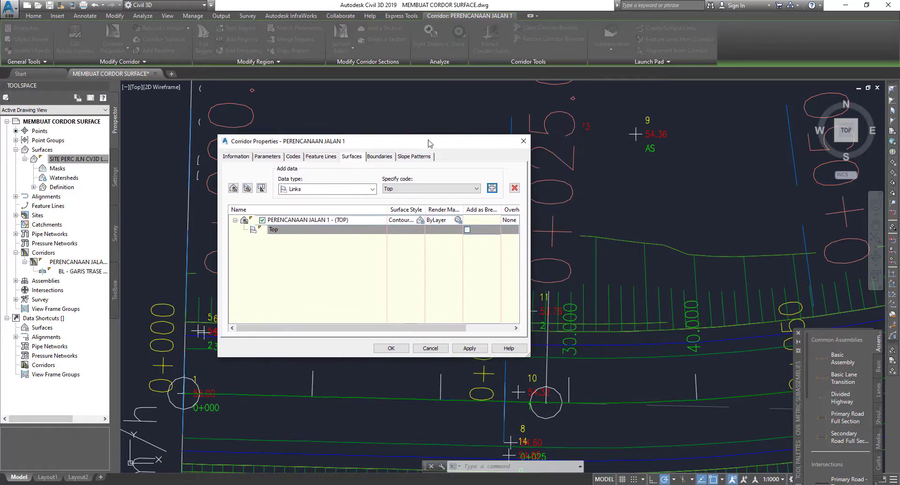
pyautogui.click(463, 230)
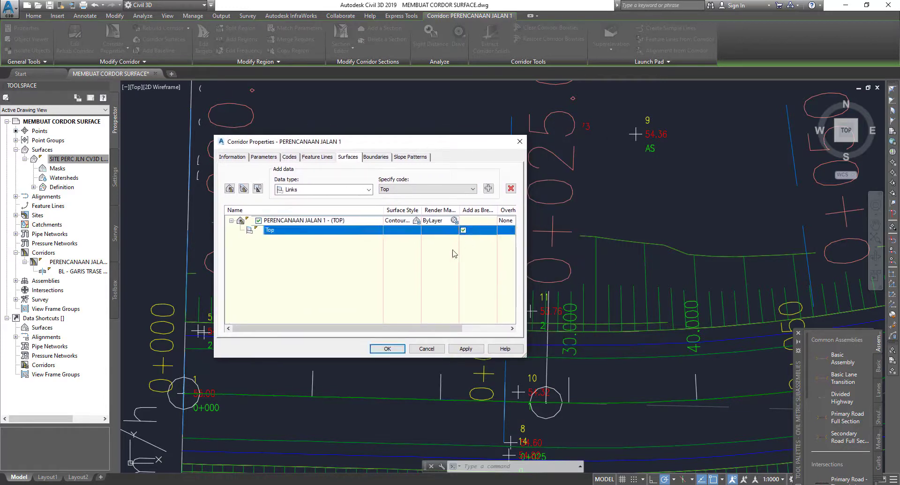
pyautogui.click(465, 351)
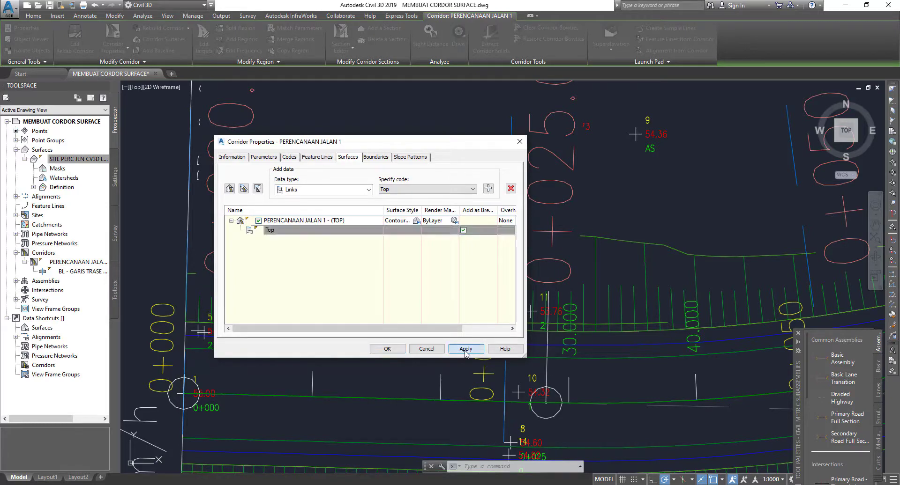
pyautogui.click(386, 349)
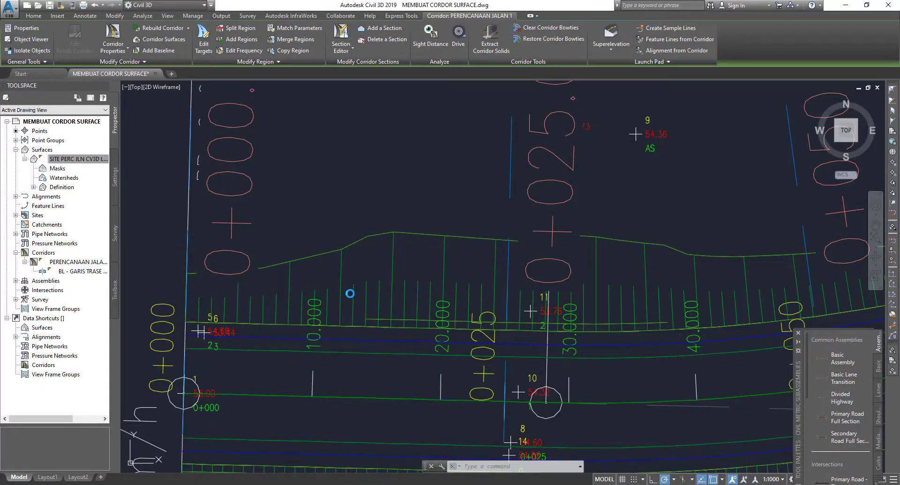
pyautogui.scroll(-10, 317, 247)
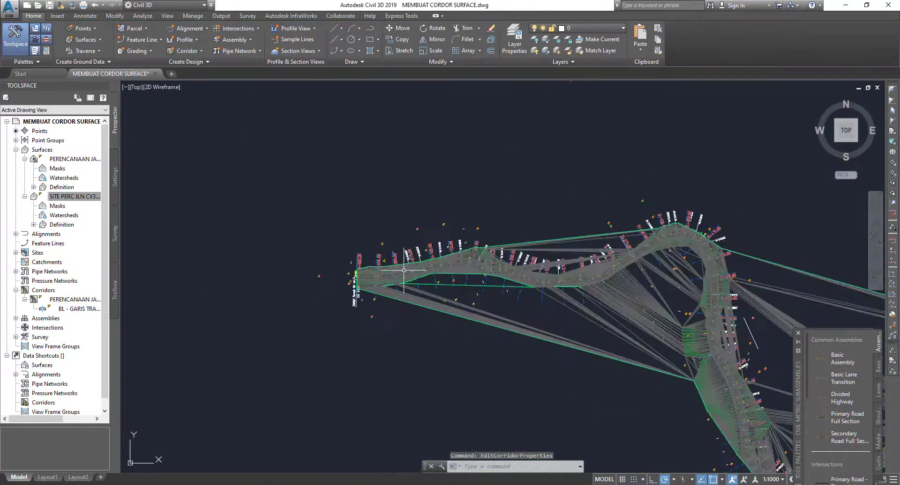
pyautogui.moveTo(317, 247); pyautogui.dragTo(158, 188, button='middle')
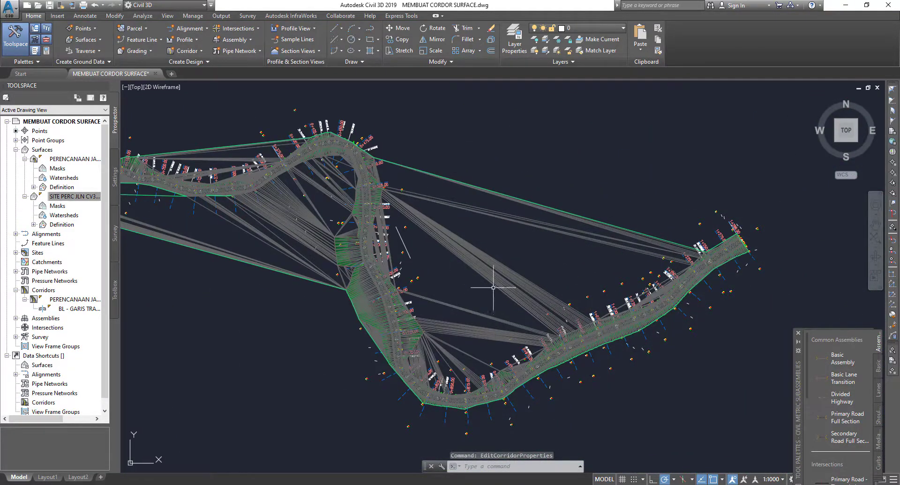
pyautogui.moveTo(604, 179); pyautogui.dragTo(665, 192, button='middle')
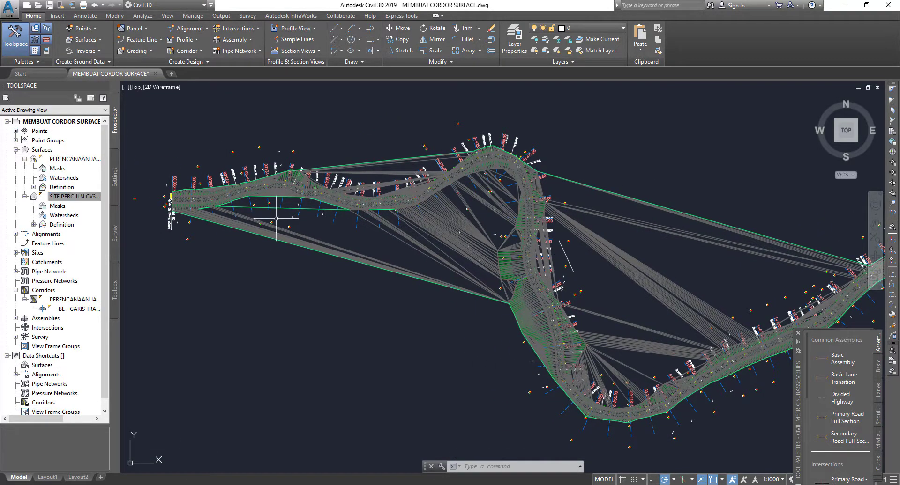
pyautogui.scroll(4, 358, 267)
pyautogui.scroll(-2, 498, 243)
pyautogui.scroll(2, 497, 244)
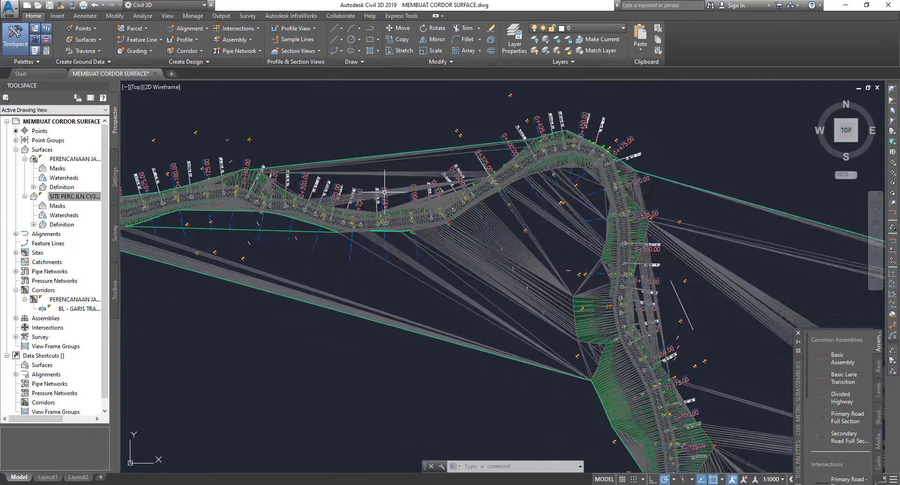
pyautogui.scroll(-2, 646, 193)
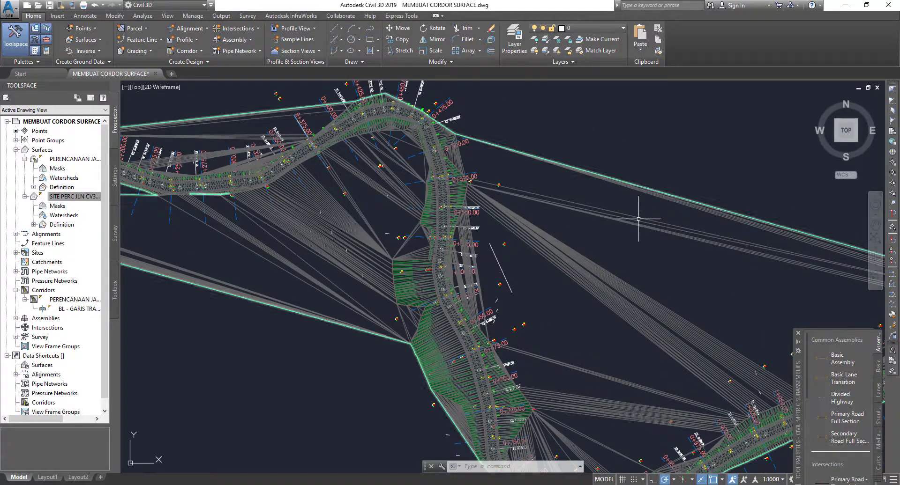
pyautogui.moveTo(568, 315); pyautogui.dragTo(703, 311, button='middle')
pyautogui.moveTo(329, 224); pyautogui.dragTo(371, 224, button='middle')
pyautogui.click(69, 197)
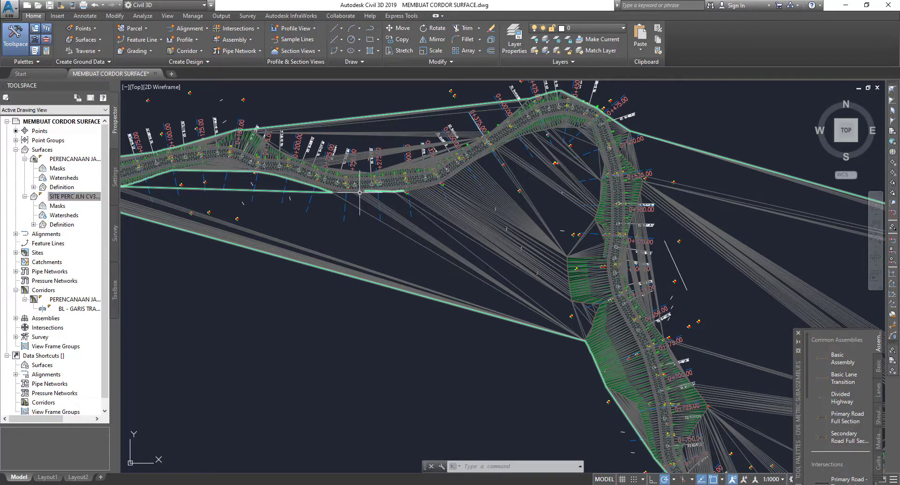
pyautogui.moveTo(241, 184); pyautogui.dragTo(275, 192, button='middle')
pyautogui.scroll(-2, 281, 196)
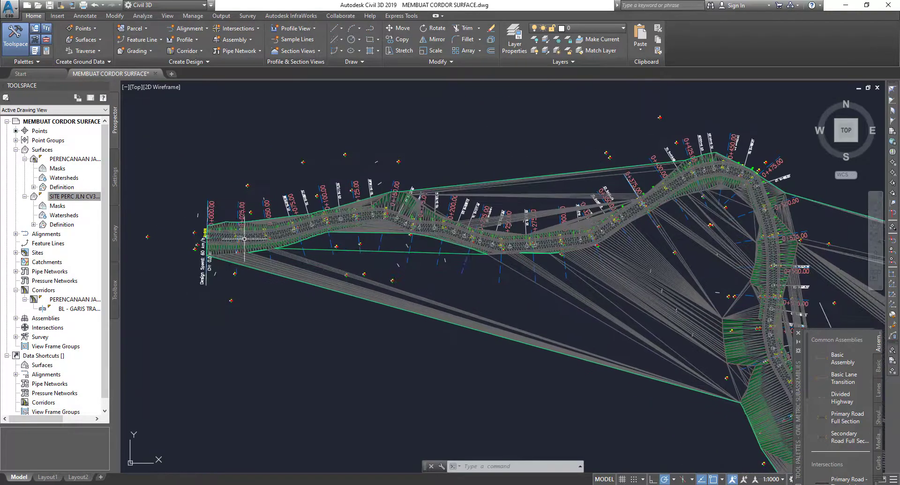
pyautogui.scroll(5, 328, 206)
pyautogui.scroll(-5, 366, 213)
pyautogui.scroll(1, 371, 214)
pyautogui.scroll(3, 370, 214)
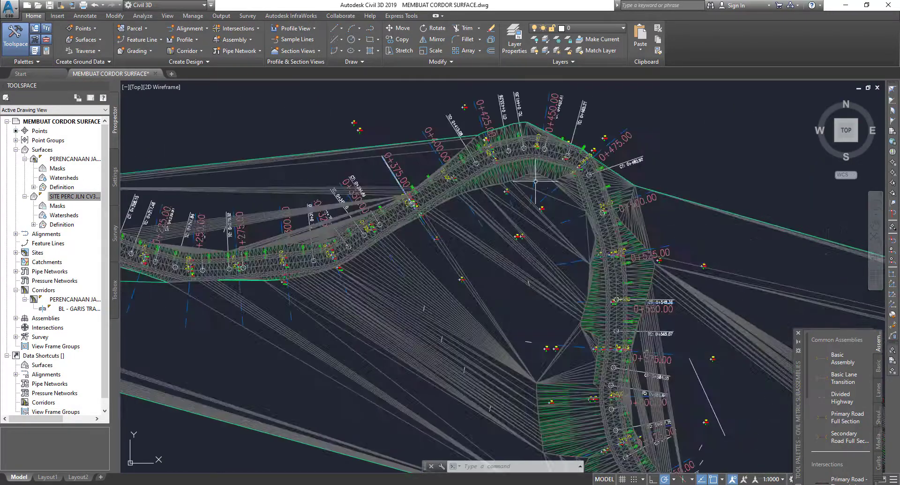
pyautogui.moveTo(576, 221)
pyautogui.mouseDown(button='middle')
pyautogui.moveTo(490, 234)
pyautogui.moveTo(411, 190)
pyautogui.mouseUp(button='middle')
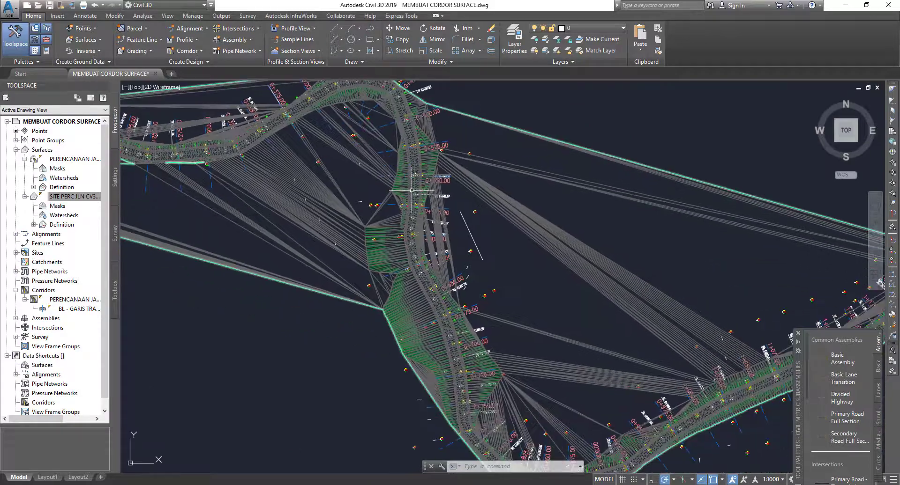
pyautogui.scroll(-1, 469, 319)
pyautogui.scroll(1, 694, 291)
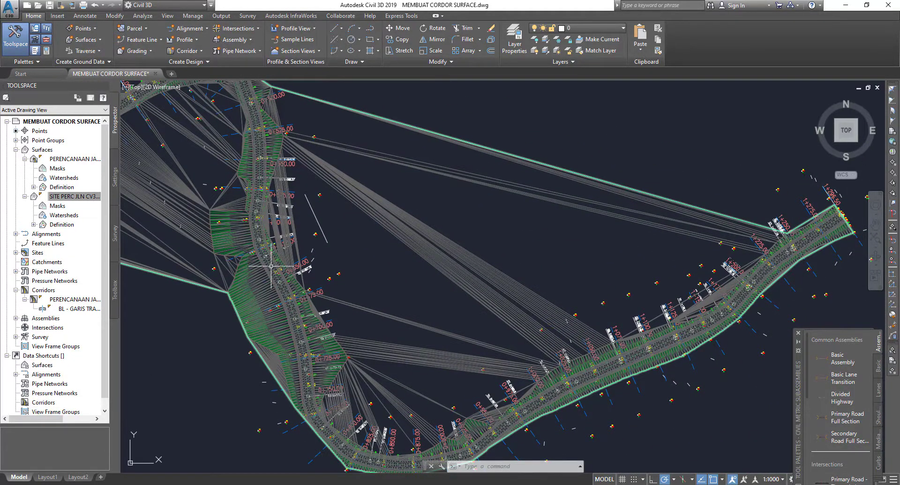
pyautogui.moveTo(271, 266)
pyautogui.mouseDown(button='middle')
pyautogui.moveTo(438, 311)
pyautogui.moveTo(603, 214)
pyautogui.mouseUp(button='middle')
pyautogui.moveTo(487, 268)
pyautogui.mouseDown(button='middle')
pyautogui.moveTo(522, 261)
pyautogui.moveTo(417, 237)
pyautogui.mouseUp(button='middle')
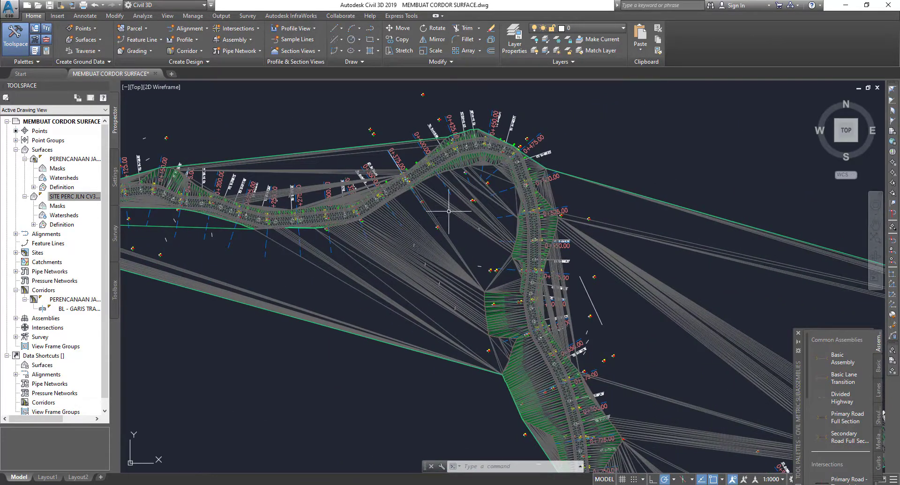
pyautogui.scroll(-1, 498, 223)
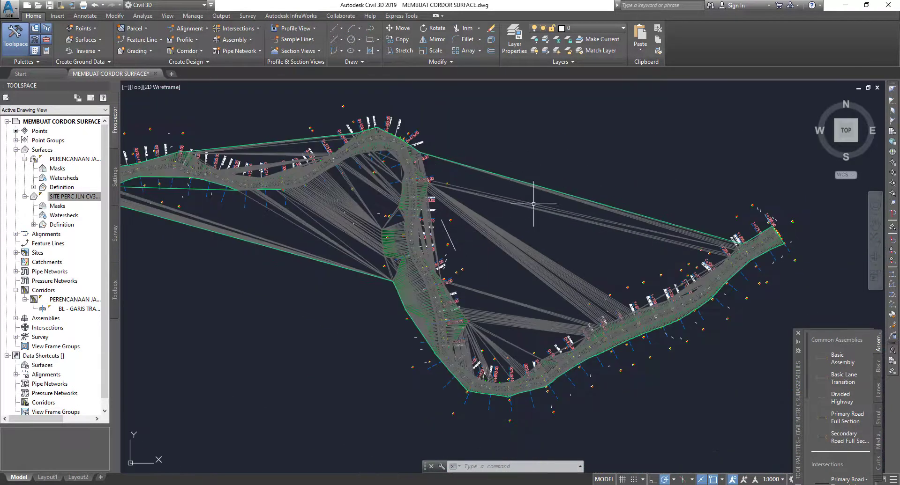
pyautogui.moveTo(502, 311); pyautogui.dragTo(591, 335, button='middle')
pyautogui.scroll(3, 300, 152)
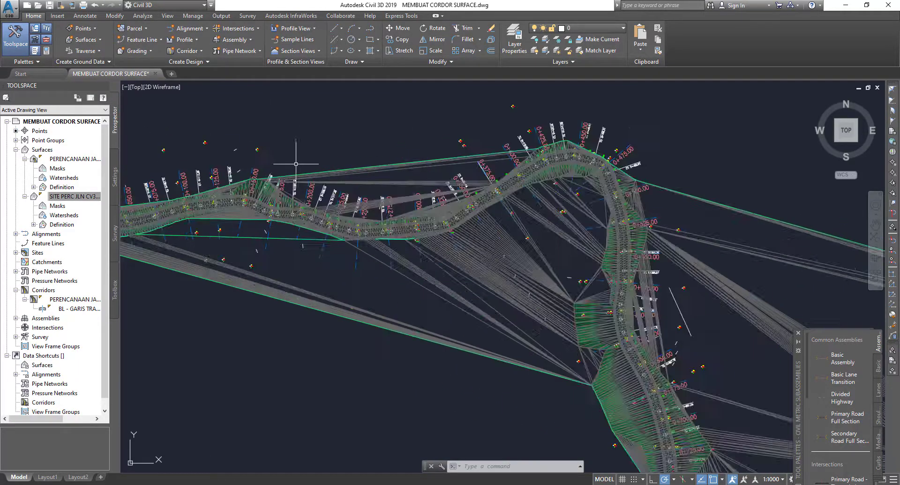
pyautogui.scroll(3, 300, 152)
pyautogui.scroll(2, 300, 153)
pyautogui.moveTo(362, 224); pyautogui.dragTo(557, 254, button='middle')
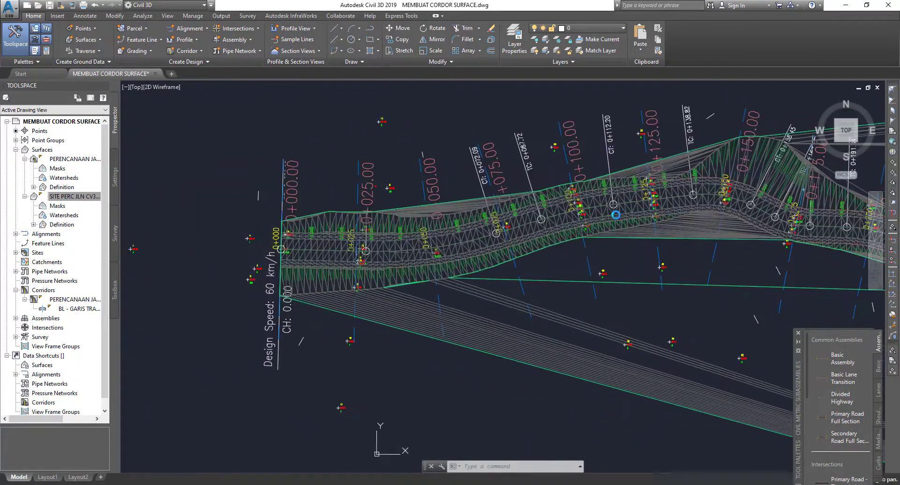
pyautogui.scroll(1, 542, 267)
pyautogui.scroll(-1, 484, 281)
pyautogui.scroll(1, 484, 280)
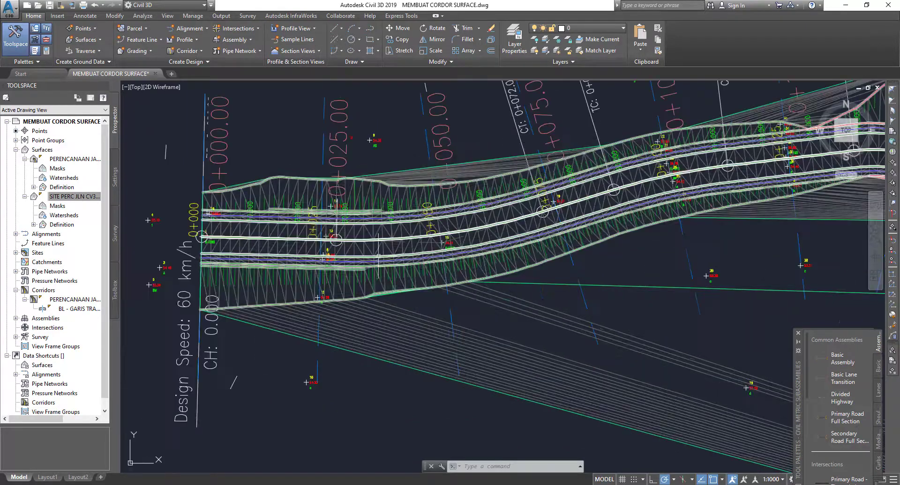
pyautogui.scroll(2, 485, 280)
pyautogui.scroll(-5, 485, 280)
pyautogui.scroll(-3, 310, 240)
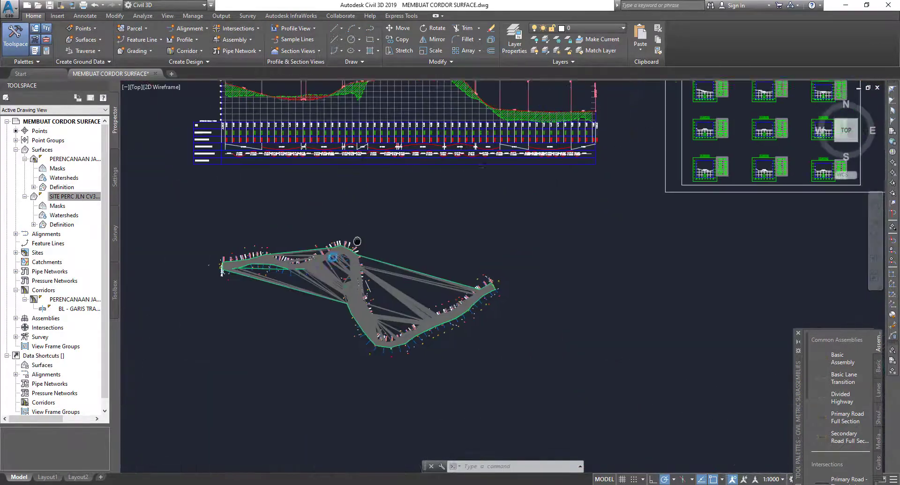
pyautogui.moveTo(309, 178); pyautogui.dragTo(309, 239, button='middle')
pyautogui.scroll(2, 310, 239)
pyautogui.scroll(4, 310, 239)
pyautogui.scroll(-3, 282, 216)
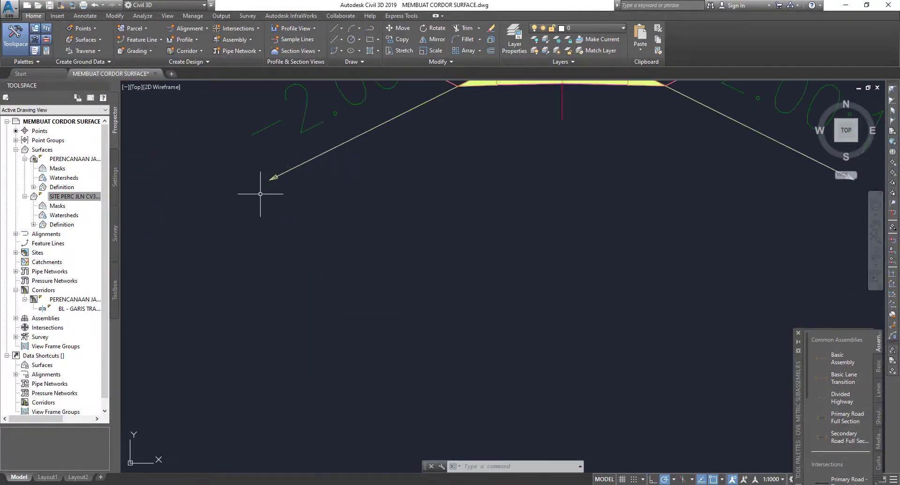
pyautogui.moveTo(261, 195); pyautogui.dragTo(291, 177, button='middle')
pyautogui.scroll(2, 297, 177)
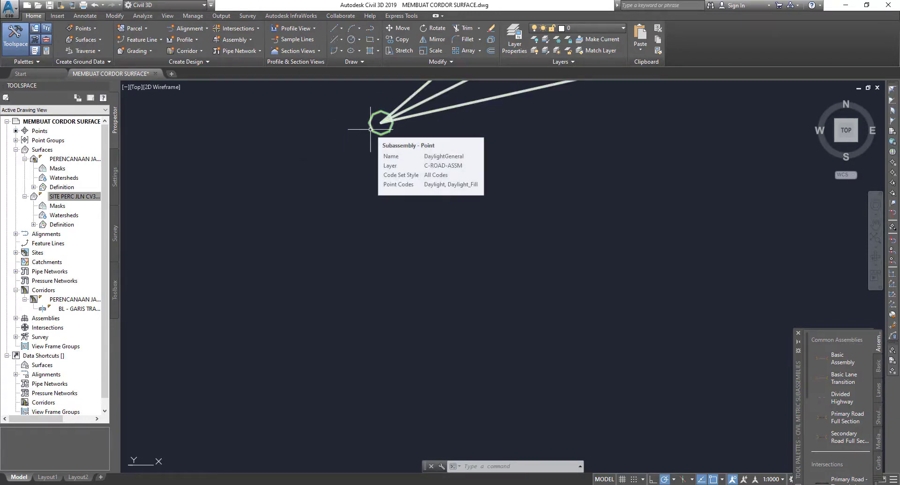
pyautogui.scroll(-3, 373, 147)
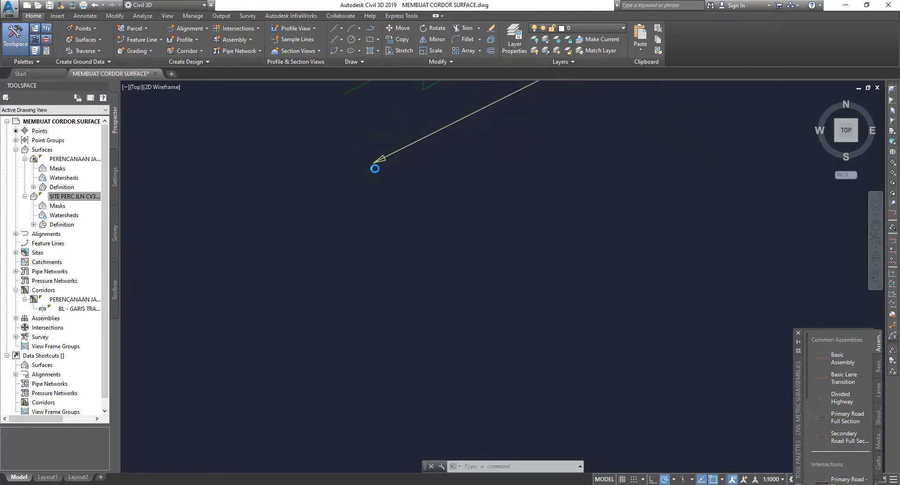
pyautogui.scroll(-3, 369, 216)
pyautogui.scroll(2, 236, 396)
pyautogui.scroll(2, 241, 385)
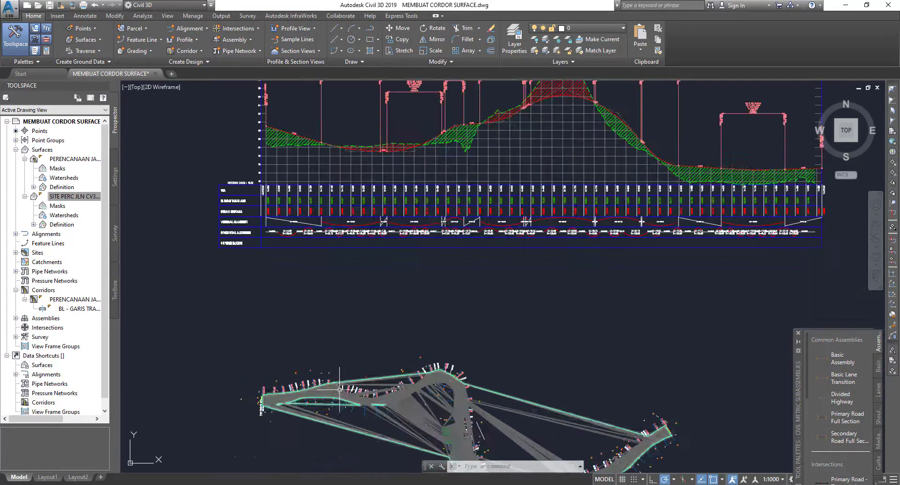
pyautogui.scroll(2, 245, 377)
pyautogui.scroll(2, 246, 377)
pyautogui.scroll(1, 249, 357)
pyautogui.scroll(3, 263, 291)
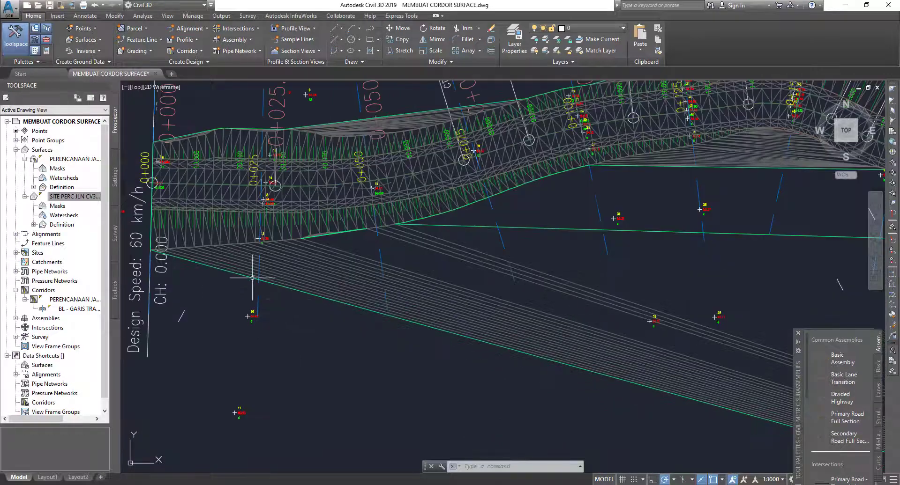
pyautogui.scroll(-1, 450, 203)
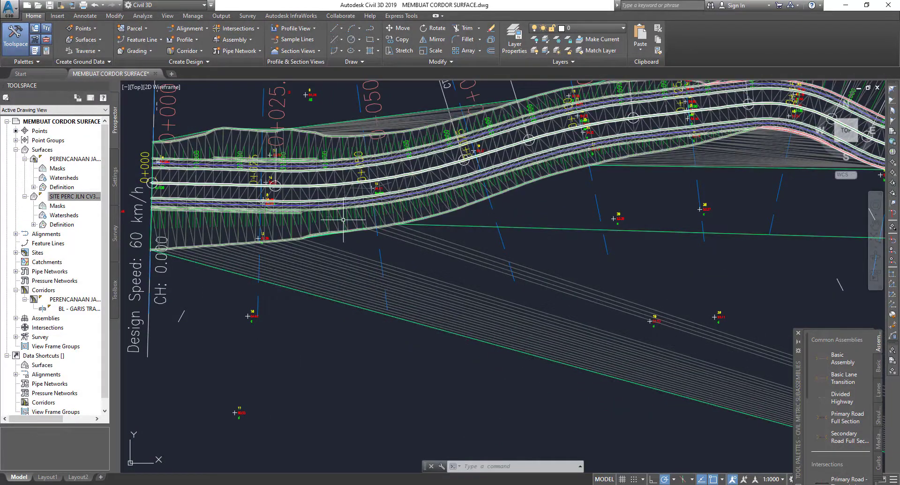
pyautogui.scroll(-5, 441, 225)
pyautogui.scroll(-1, 581, 271)
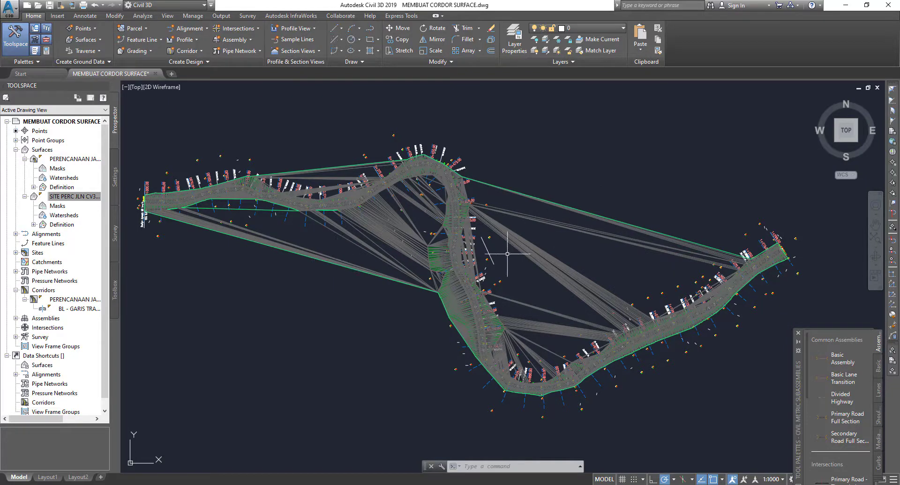
pyautogui.scroll(1, 508, 251)
pyautogui.scroll(2, 516, 257)
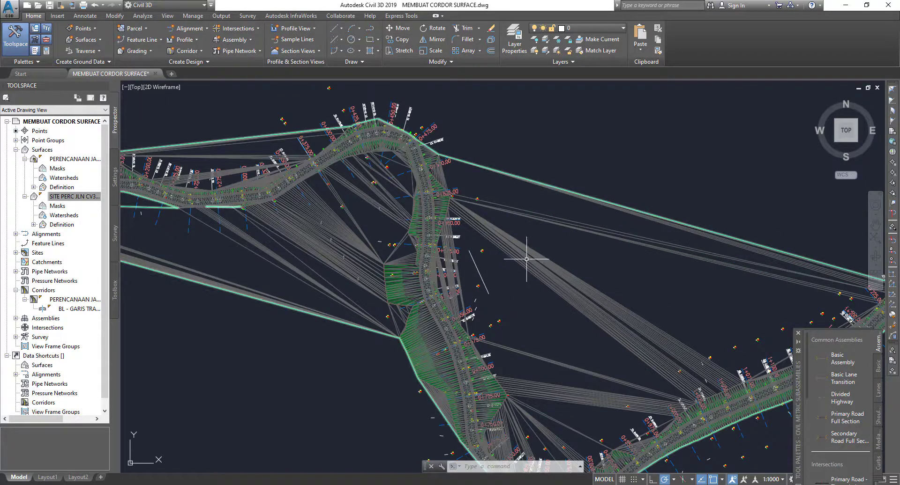
pyautogui.scroll(1, 614, 281)
pyautogui.scroll(1, 689, 297)
# Select the TOP surface and window-select outer triangle edges with Delete Line.
pyautogui.click(680, 293)
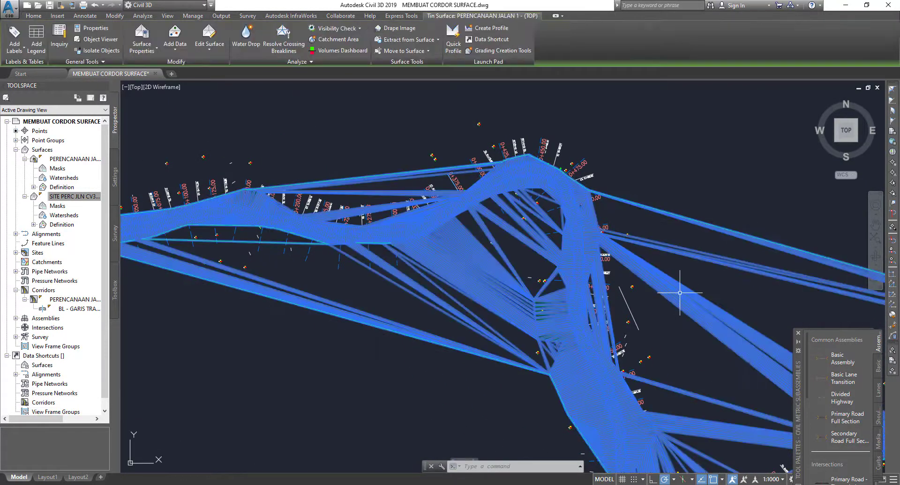
pyautogui.click(213, 53)
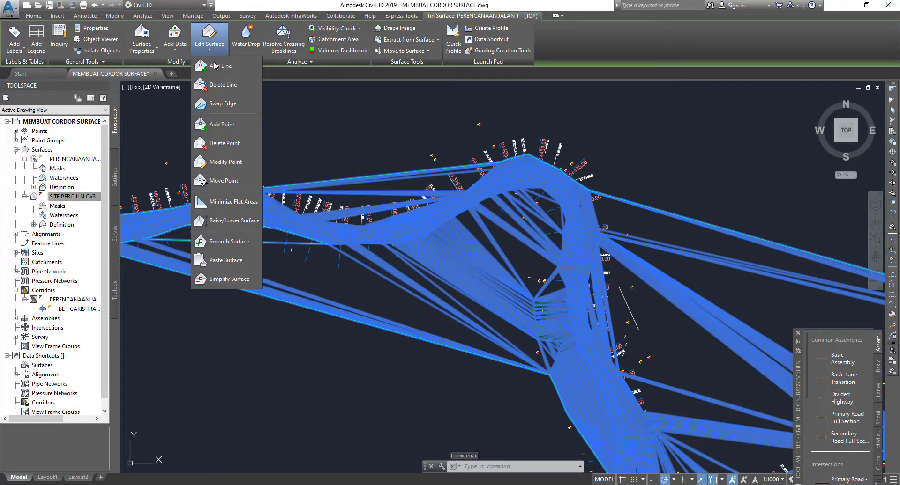
pyautogui.click(224, 90)
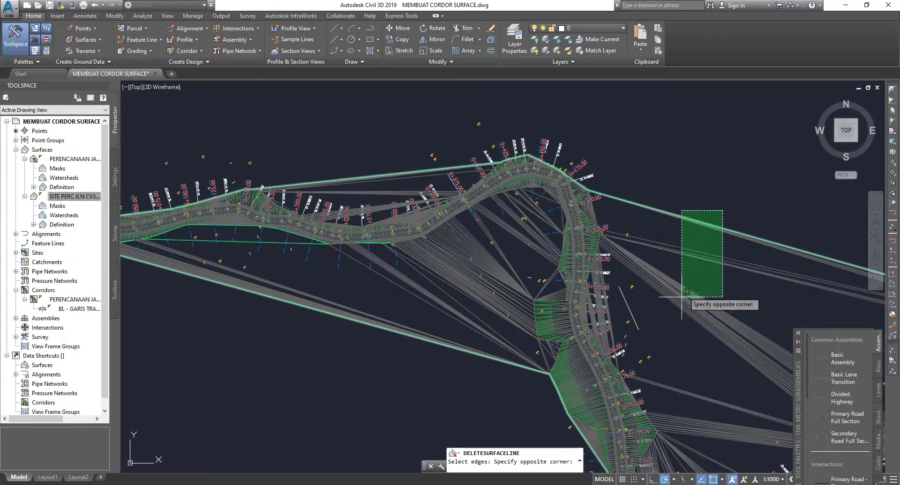
pyautogui.click(722, 211)
pyautogui.click(668, 315)
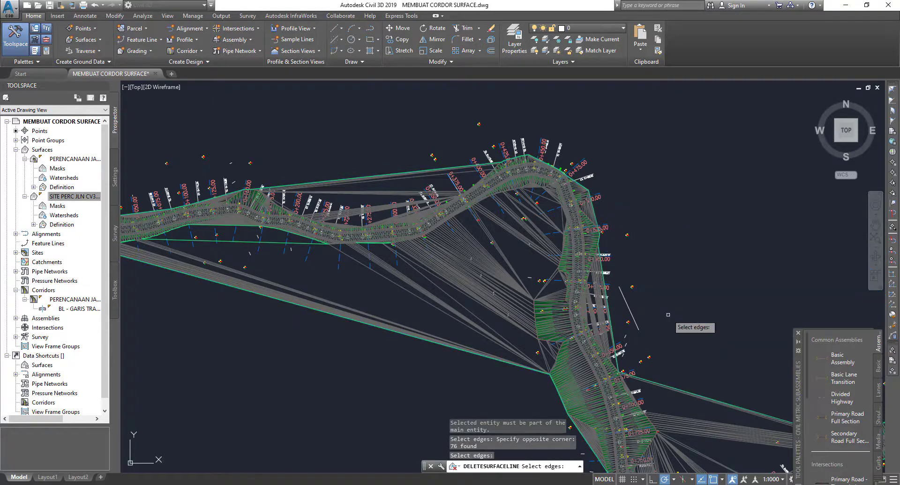
pyautogui.moveTo(667, 315)
pyautogui.mouseDown(button='middle')
pyautogui.moveTo(462, 261)
pyautogui.moveTo(496, 225)
pyautogui.mouseUp(button='middle')
pyautogui.click(631, 230)
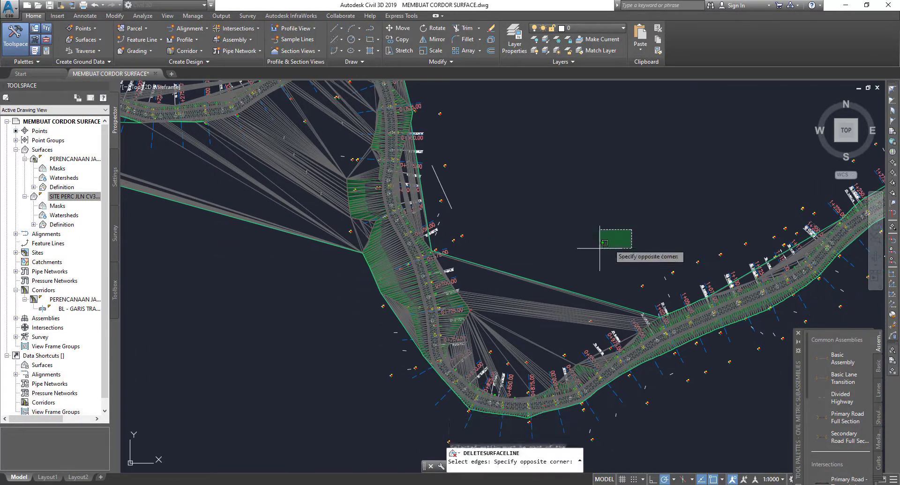
pyautogui.click(543, 323)
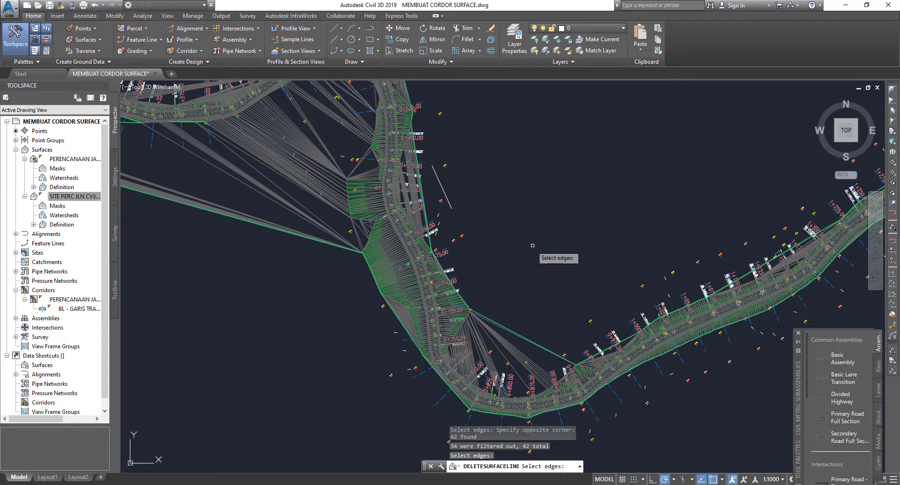
pyautogui.scroll(-5, 530, 248)
# Cancel the edge deletion and undo it, keeping all triangle edges intact.
pyautogui.press('Escape')
pyautogui.scroll(2, 537, 218)
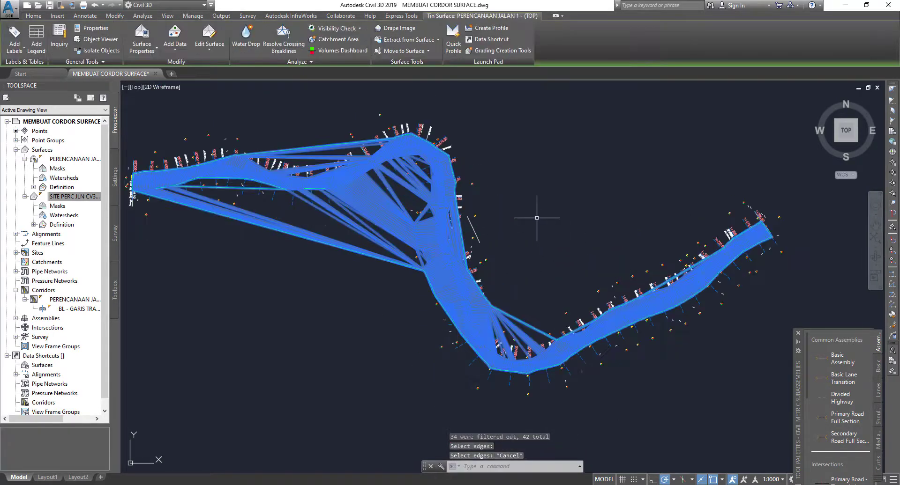
pyautogui.hotkey('ctrl', 'z')
pyautogui.scroll(3, 536, 218)
pyautogui.scroll(-2, 536, 217)
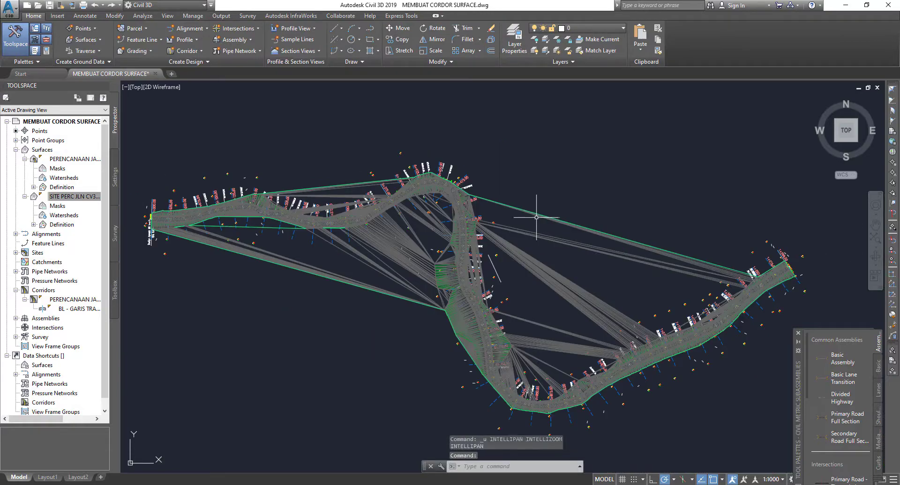
pyautogui.scroll(3, 534, 215)
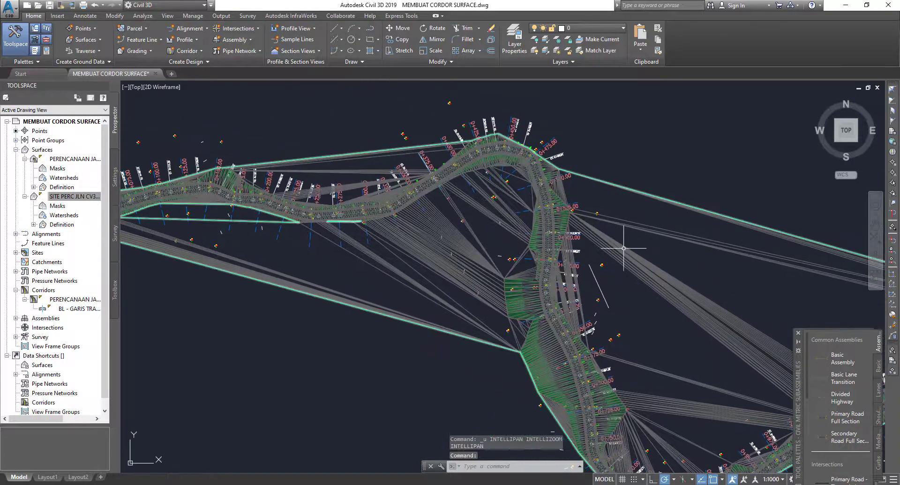
pyautogui.scroll(2, 624, 248)
pyautogui.scroll(4, 305, 253)
pyautogui.moveTo(420, 316)
pyautogui.mouseDown(button='middle')
pyautogui.moveTo(375, 298)
pyautogui.moveTo(402, 346)
pyautogui.mouseUp(button='middle')
# Send the TOP surface to the back of the display order.
pyautogui.click(401, 345)
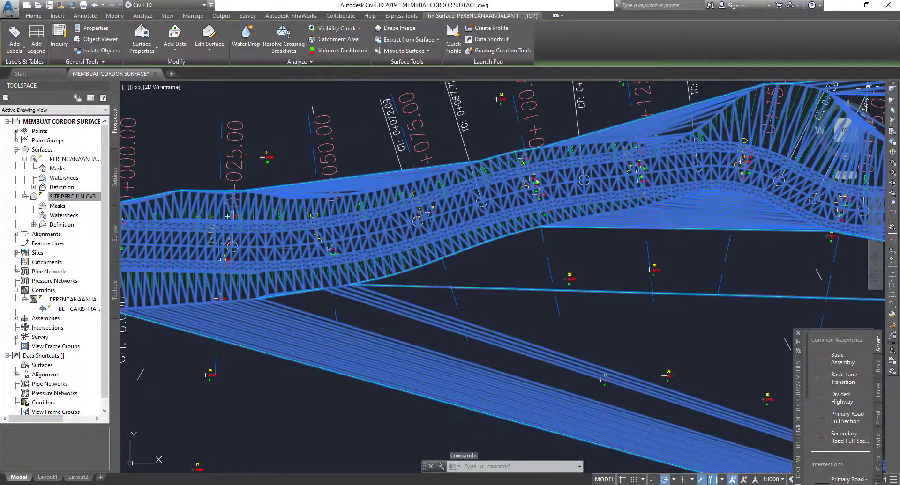
pyautogui.rightClick(398, 348)
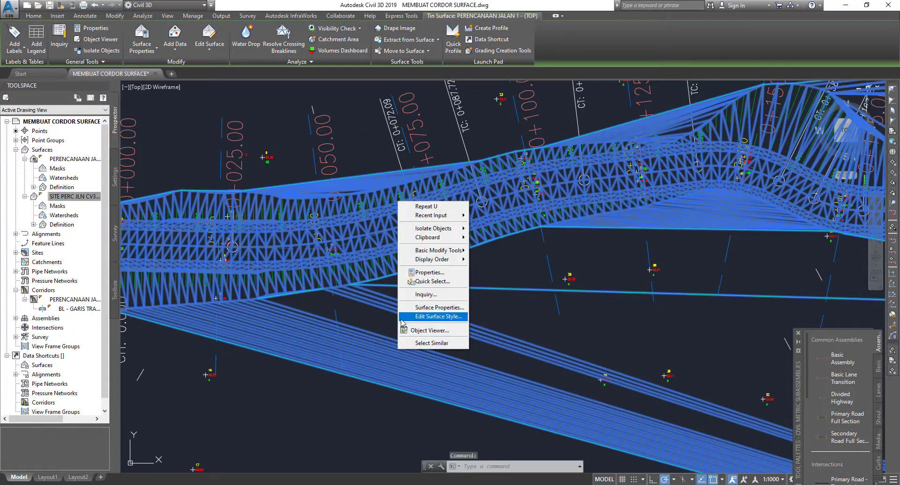
pyautogui.moveTo(432, 260)
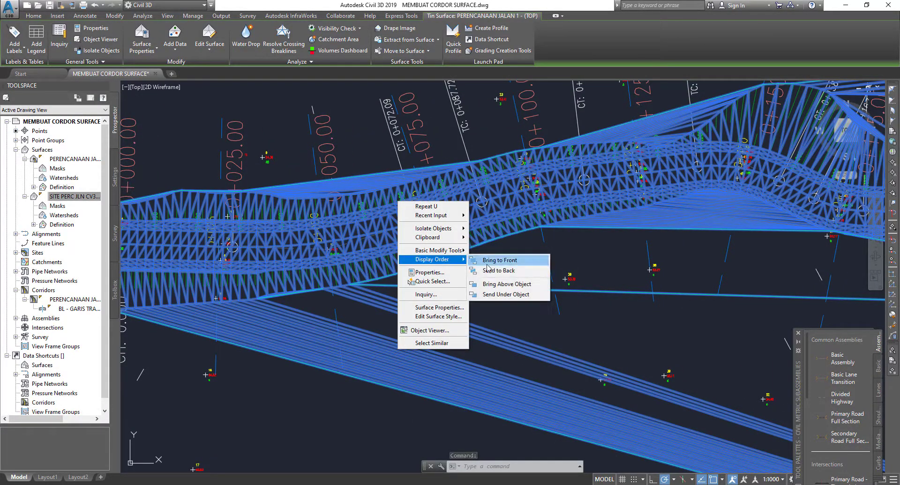
pyautogui.click(494, 272)
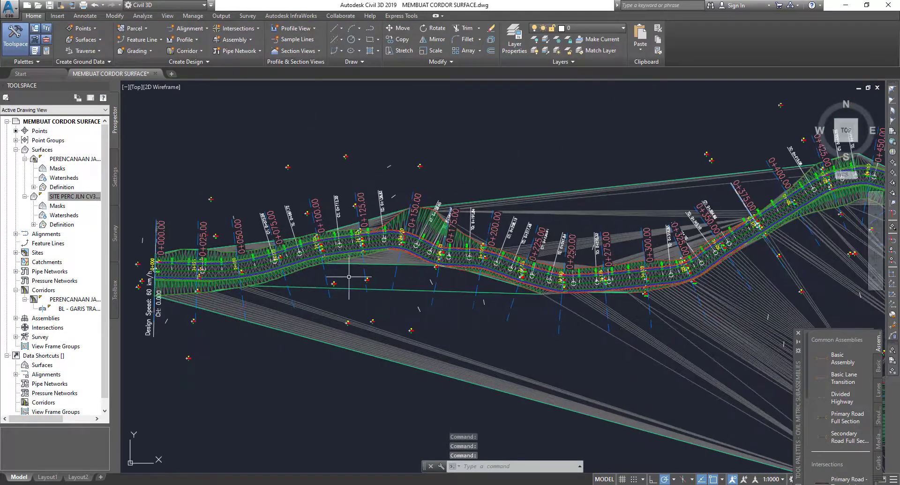
pyautogui.moveTo(494, 272); pyautogui.dragTo(381, 184, button='middle')
pyautogui.scroll(-3, 381, 185)
pyautogui.scroll(-2, 370, 216)
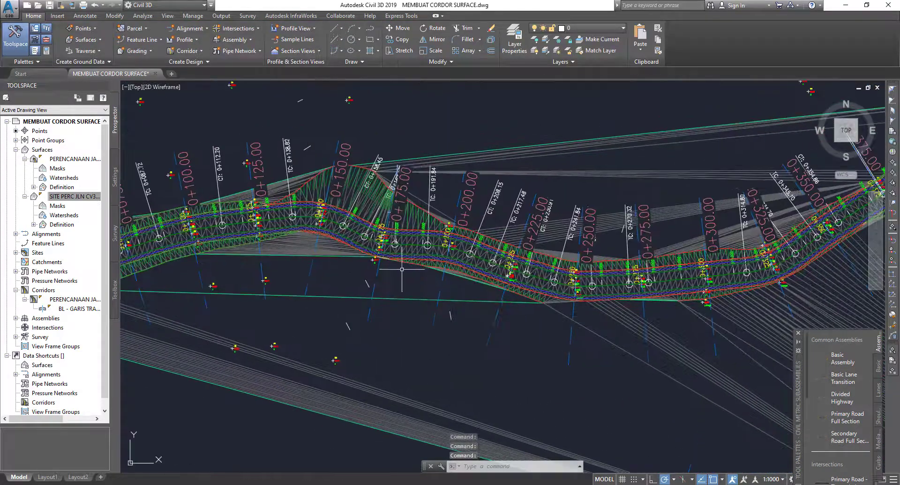
pyautogui.moveTo(311, 283); pyautogui.dragTo(353, 271, button='middle')
pyautogui.scroll(1, 354, 271)
pyautogui.scroll(2, 345, 284)
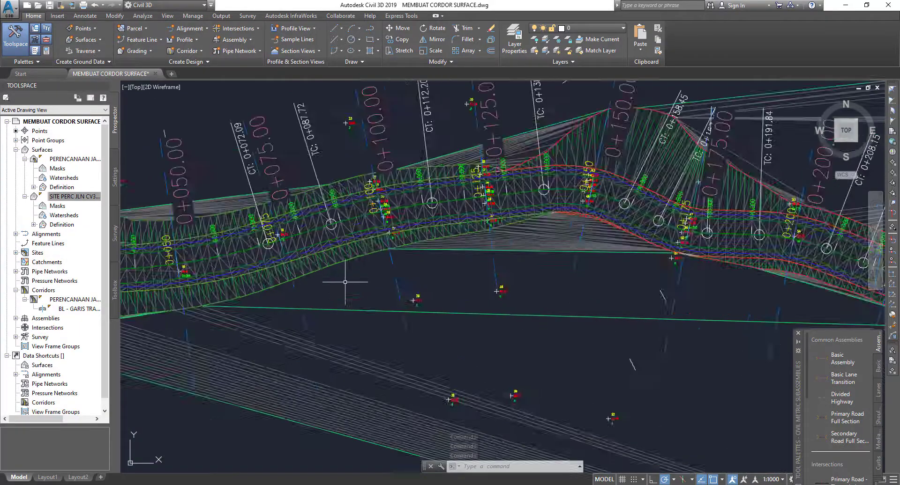
pyautogui.scroll(2, 331, 281)
pyautogui.scroll(2, 518, 258)
pyautogui.moveTo(517, 259); pyautogui.dragTo(588, 277, button='middle')
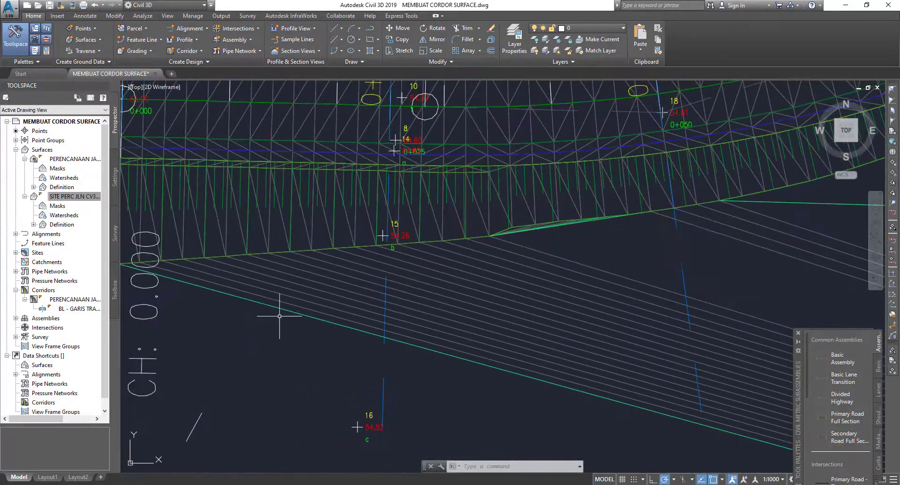
pyautogui.moveTo(281, 311)
pyautogui.mouseDown(button='middle')
pyautogui.moveTo(502, 309)
pyautogui.moveTo(328, 305)
pyautogui.moveTo(244, 323)
pyautogui.mouseUp(button='middle')
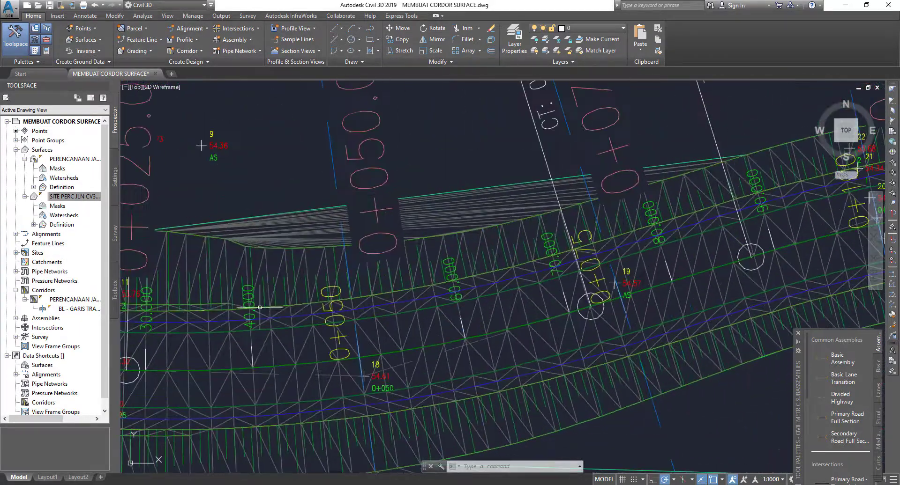
pyautogui.scroll(2, 476, 209)
pyautogui.scroll(1, 445, 259)
pyautogui.moveTo(538, 242); pyautogui.dragTo(337, 282, button='middle')
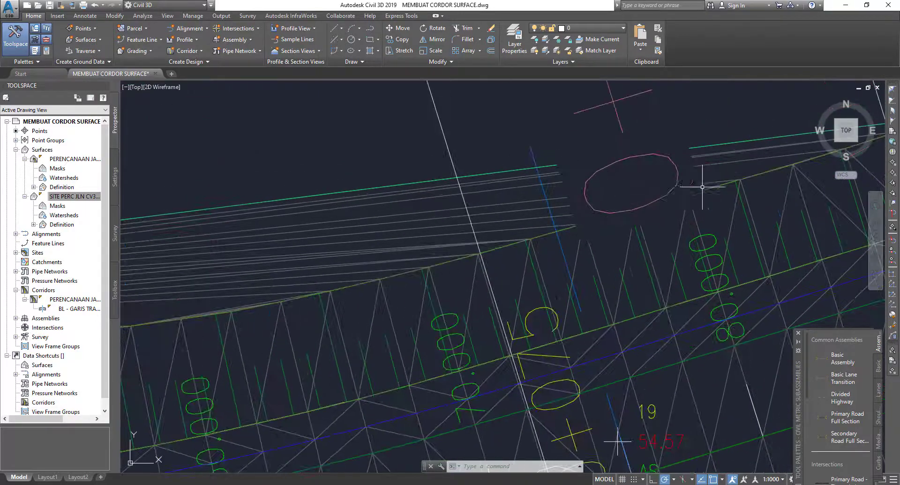
pyautogui.scroll(2, 696, 174)
pyautogui.scroll(1, 693, 195)
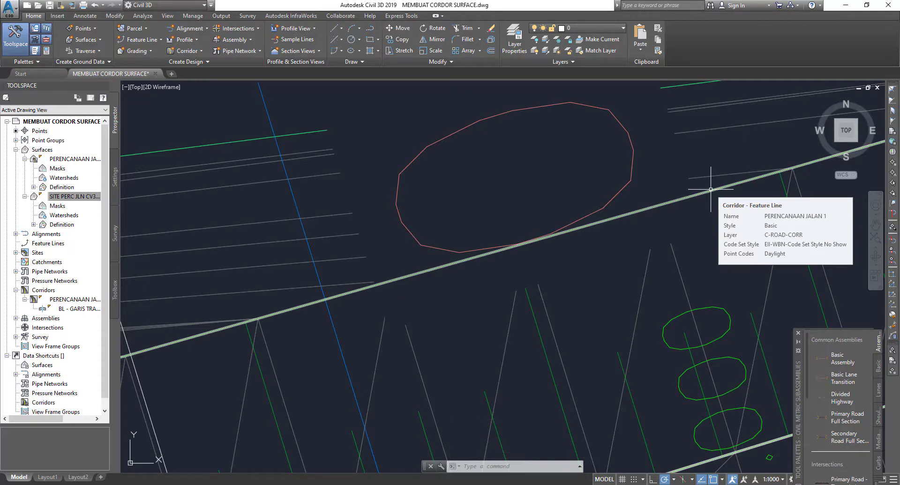
pyautogui.scroll(-3, 711, 190)
pyautogui.scroll(-3, 711, 189)
pyautogui.moveTo(416, 199); pyautogui.dragTo(187, 201, button='middle')
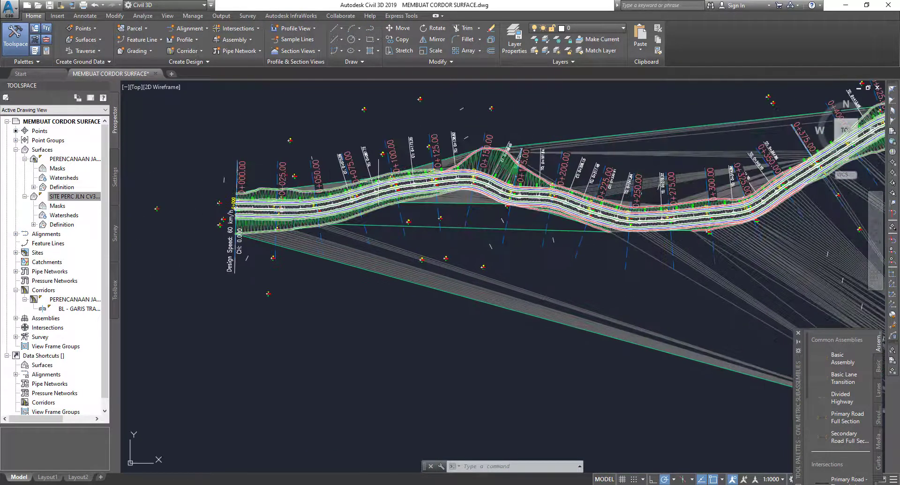
pyautogui.scroll(2, 712, 199)
pyautogui.scroll(2, 551, 208)
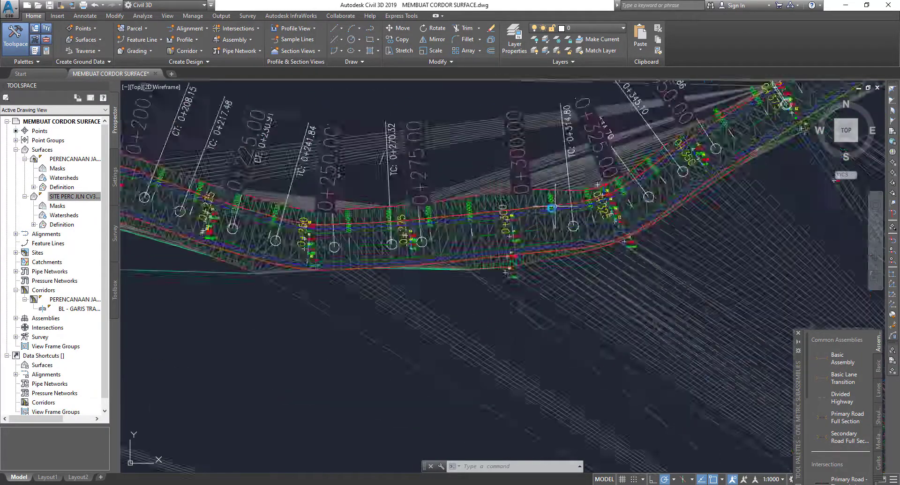
pyautogui.scroll(2, 551, 207)
pyautogui.scroll(2, 408, 193)
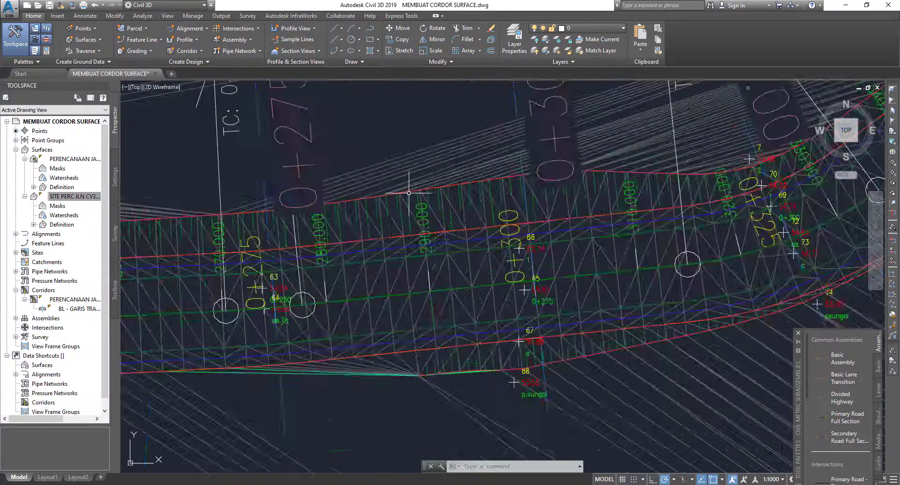
pyautogui.scroll(3, 408, 192)
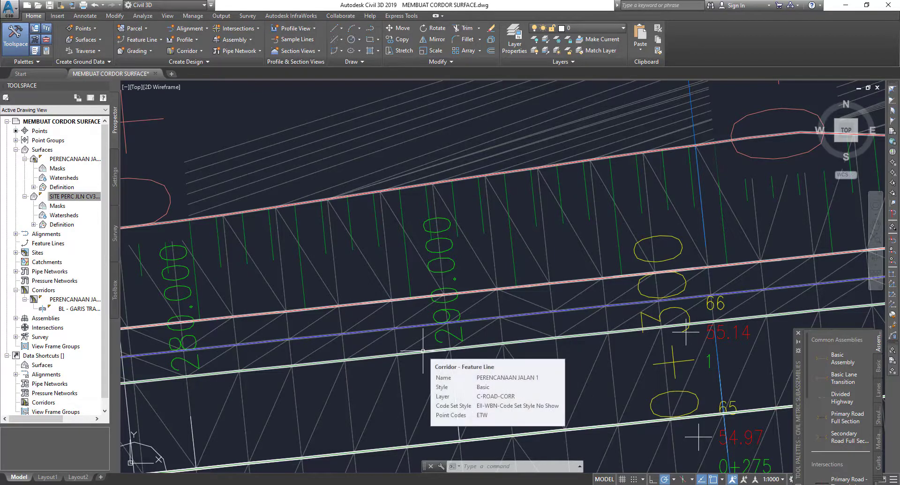
pyautogui.scroll(-10, 445, 264)
pyautogui.moveTo(445, 264); pyautogui.dragTo(477, 234, button='middle')
pyautogui.scroll(3, 188, 262)
pyautogui.scroll(2, 188, 262)
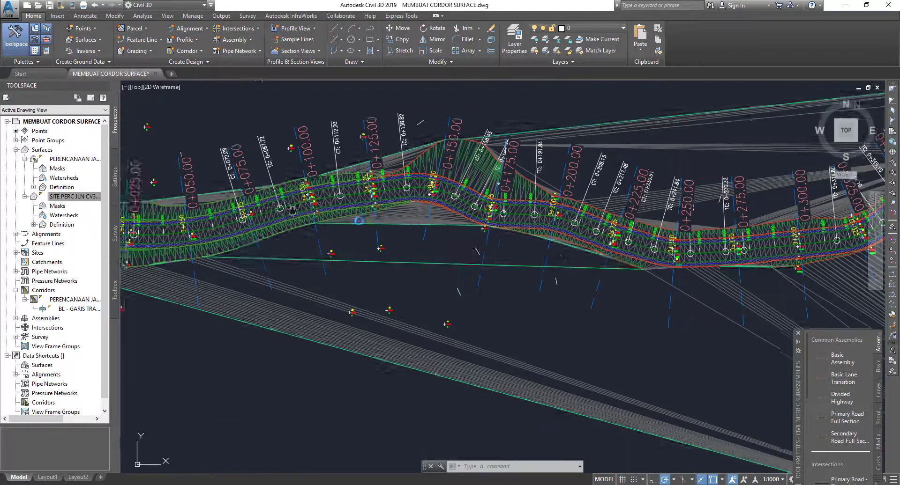
pyautogui.scroll(2, 187, 262)
pyautogui.scroll(-2, 629, 215)
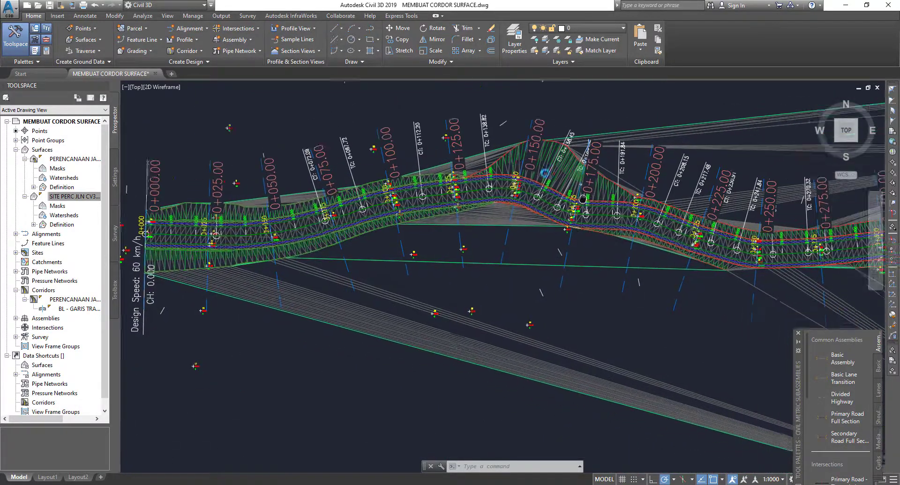
pyautogui.scroll(-2, 254, 237)
pyautogui.scroll(-2, 643, 234)
pyautogui.scroll(2, 643, 234)
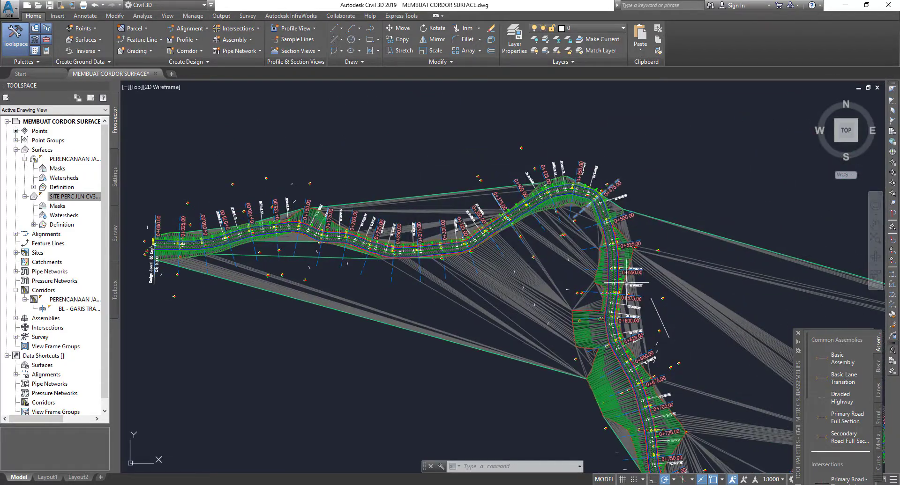
pyautogui.scroll(1, 519, 258)
pyautogui.moveTo(519, 258); pyautogui.dragTo(563, 363, button='middle')
pyautogui.scroll(1, 428, 275)
pyautogui.scroll(1, 427, 274)
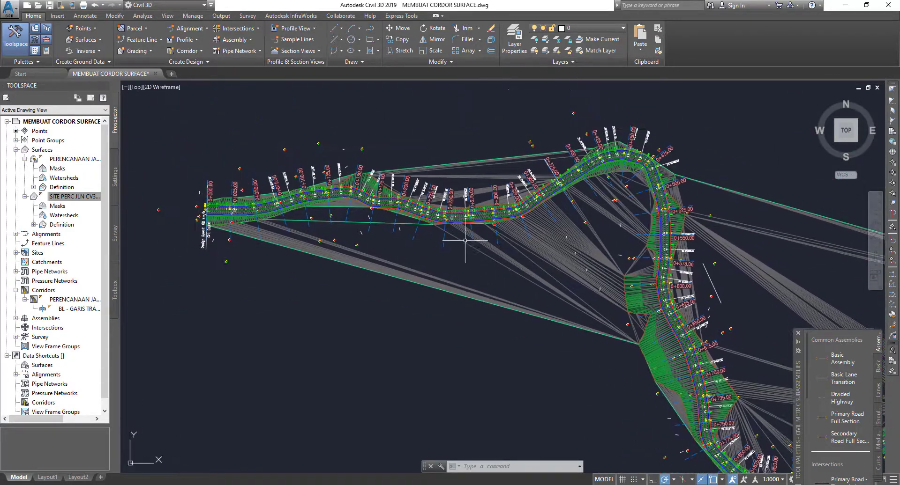
pyautogui.scroll(1, 466, 227)
pyautogui.scroll(2, 445, 268)
pyautogui.scroll(2, 396, 265)
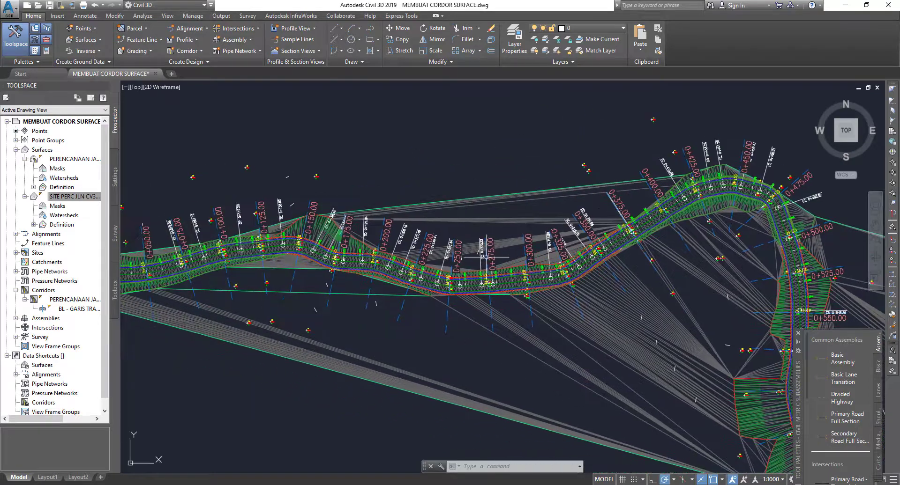
pyautogui.scroll(-2, 395, 265)
pyautogui.scroll(2, 396, 266)
pyautogui.scroll(4, 370, 300)
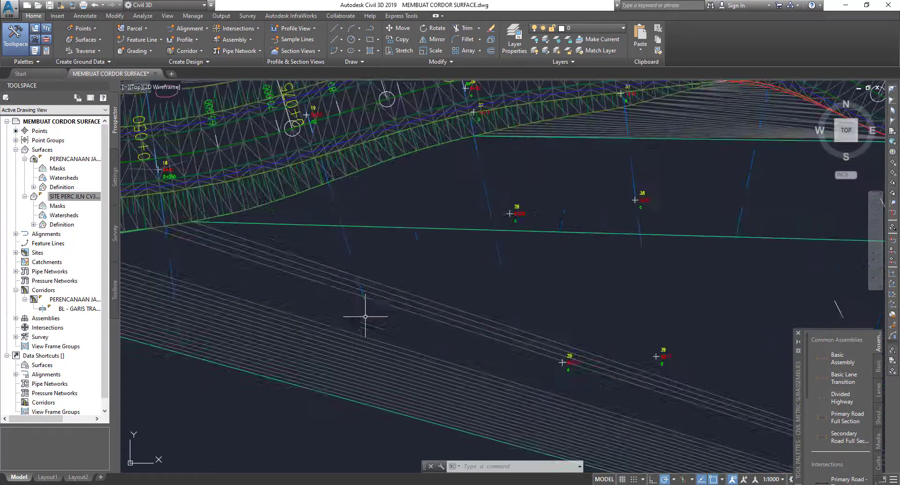
# Window-select the PERENCANAAN JALAN 1 (TOP) surface and send it to the back of the display order.
pyautogui.click(335, 342)
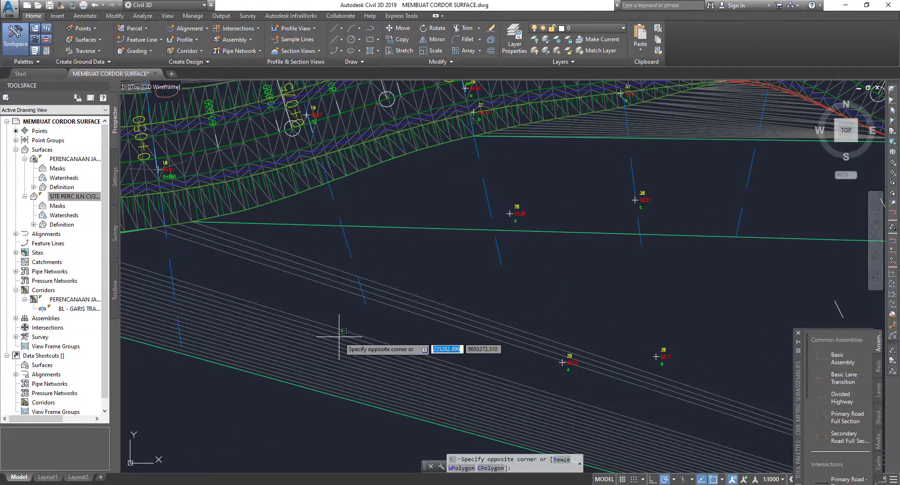
pyautogui.click(298, 328)
pyautogui.rightClick(296, 336)
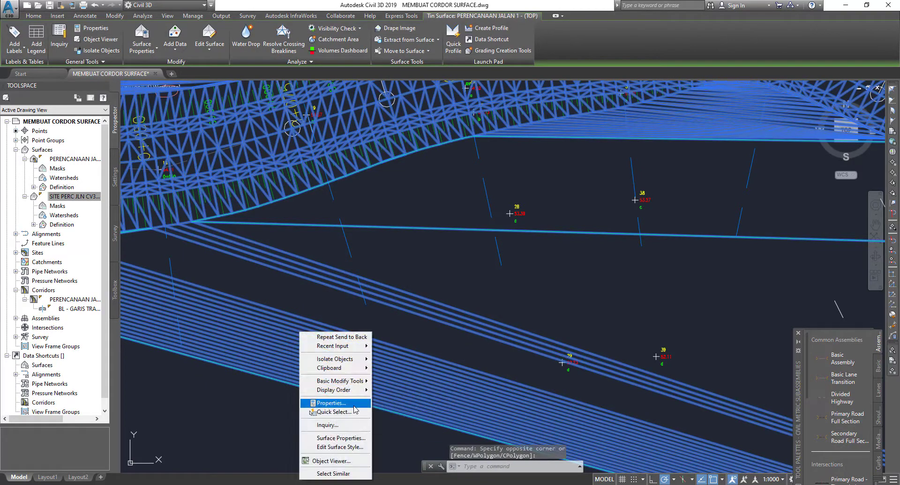
pyautogui.moveTo(333, 390)
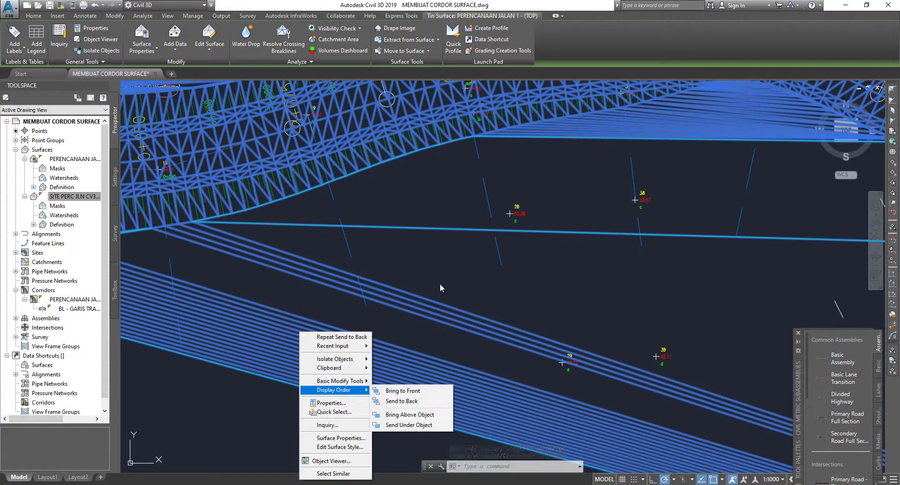
pyautogui.click(393, 402)
pyautogui.scroll(-3, 447, 269)
# Clear the surface selection and select the corridor itself instead.
pyautogui.press('Escape')
pyautogui.press('Escape')
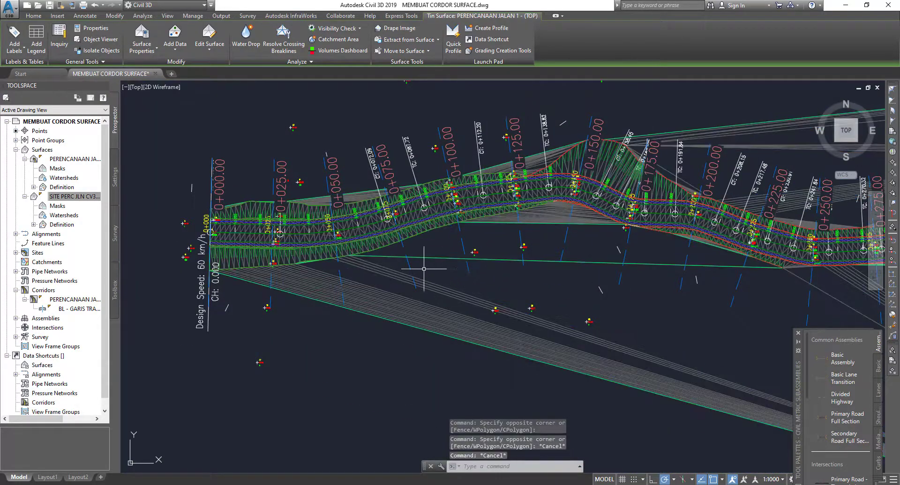
pyautogui.scroll(3, 438, 285)
pyautogui.scroll(2, 433, 290)
pyautogui.scroll(-4, 438, 300)
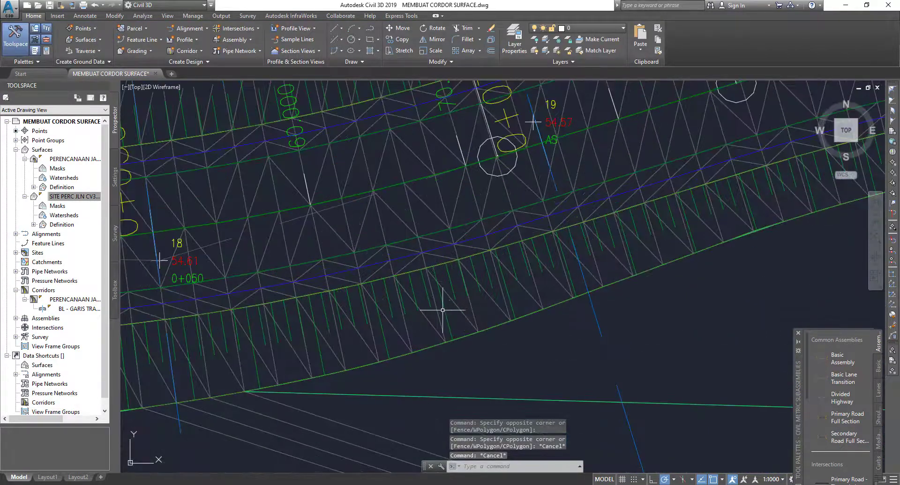
pyautogui.click(444, 308)
pyautogui.scroll(1, 445, 310)
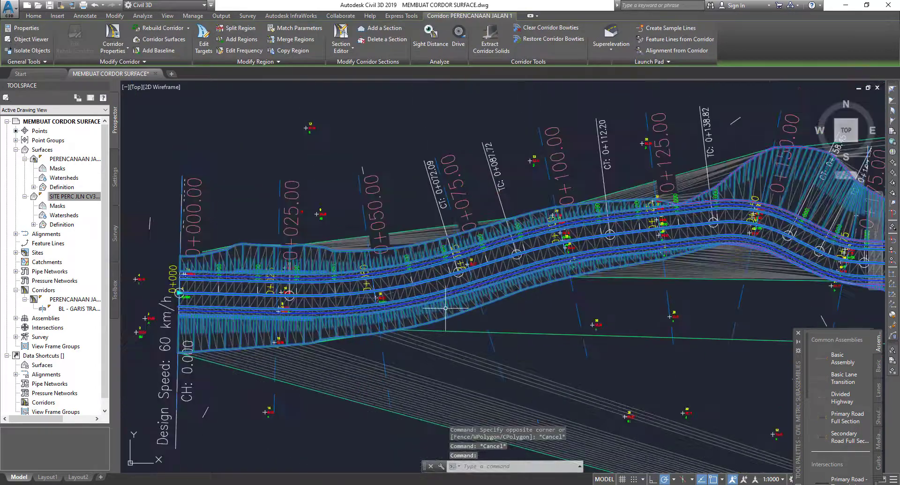
pyautogui.scroll(2, 281, 295)
pyautogui.scroll(1, 363, 241)
pyautogui.scroll(1, 283, 224)
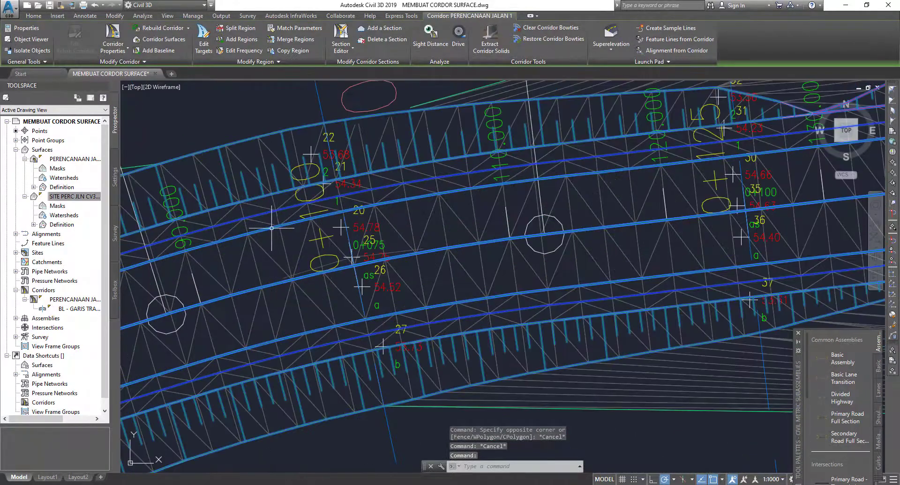
# Open the corridor's properties, go to Boundaries, and select the PERENCANAAN JALAN 1 - (TOP) row.
pyautogui.rightClick(272, 230)
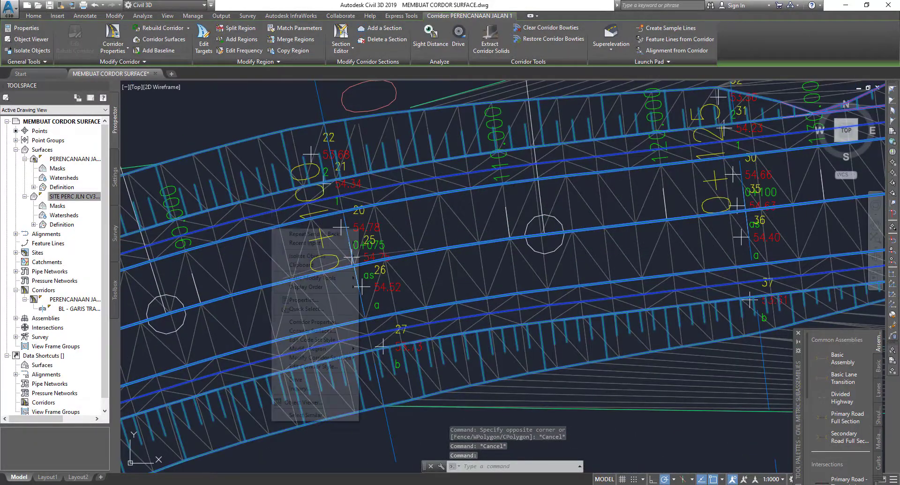
pyautogui.click(306, 323)
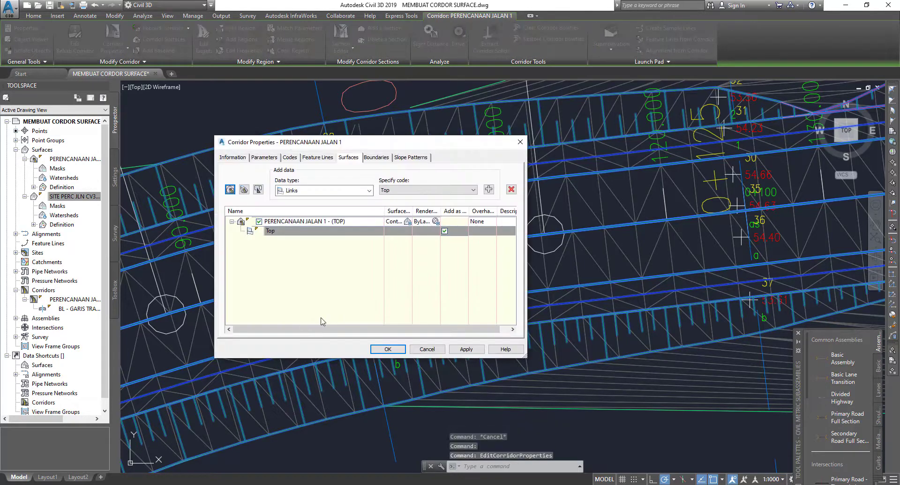
pyautogui.moveTo(310, 144); pyautogui.dragTo(428, 117)
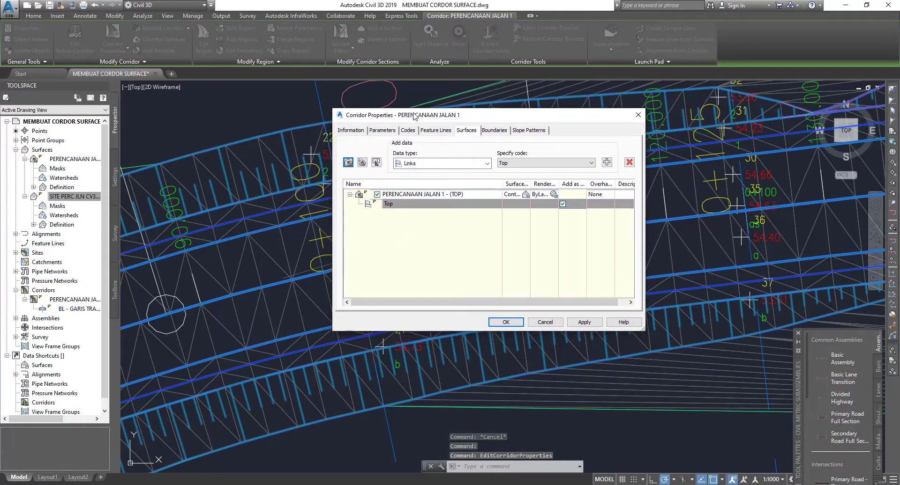
pyautogui.click(488, 131)
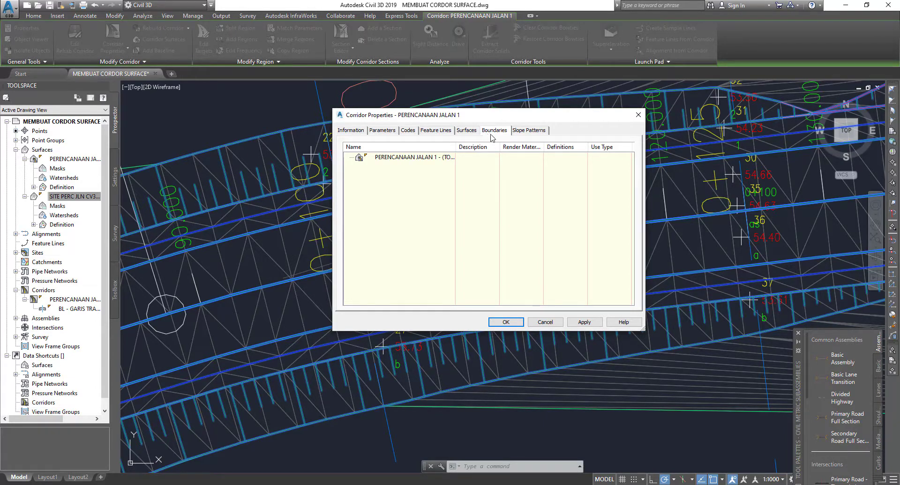
pyautogui.click(428, 158)
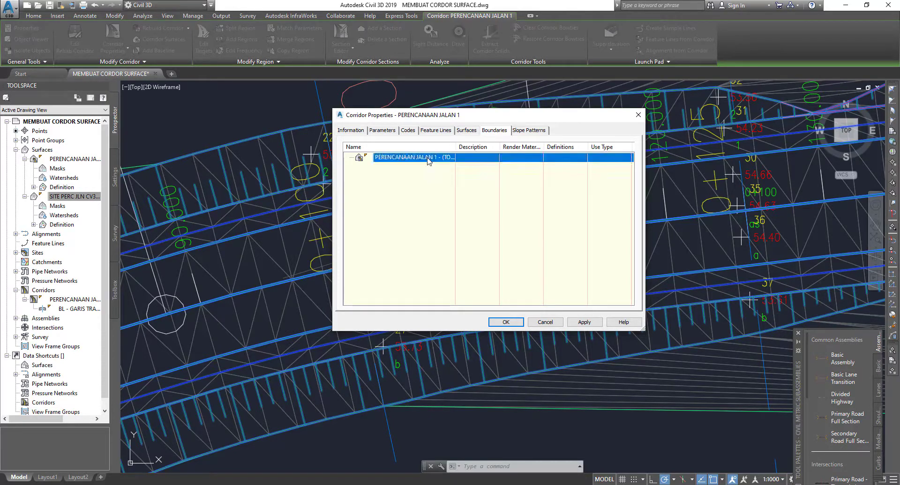
# Add an automatic Daylight outer boundary to the (TOP) surface, apply it, and close Corridor Properties.
pyautogui.rightClick(428, 160)
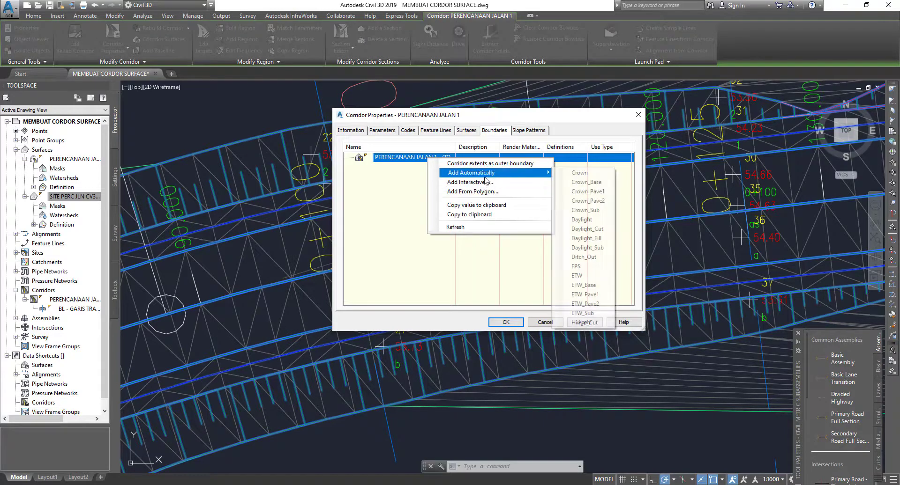
pyautogui.moveTo(471, 173)
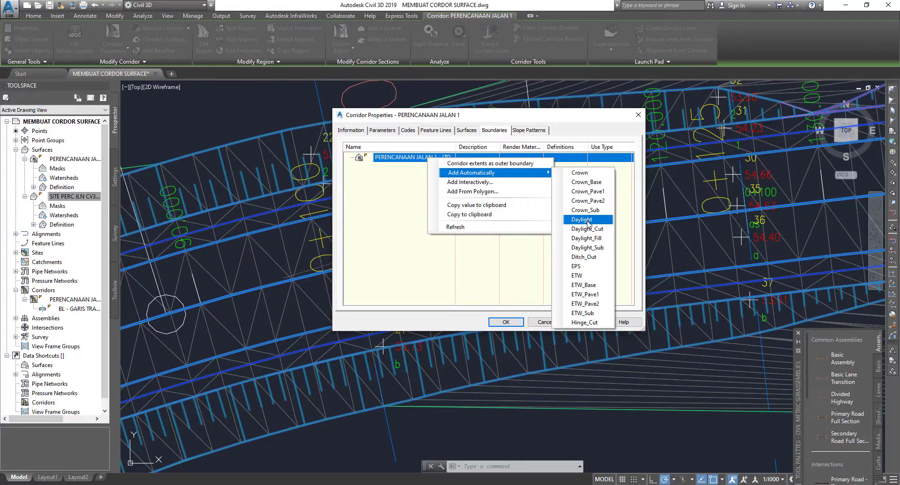
pyautogui.click(588, 223)
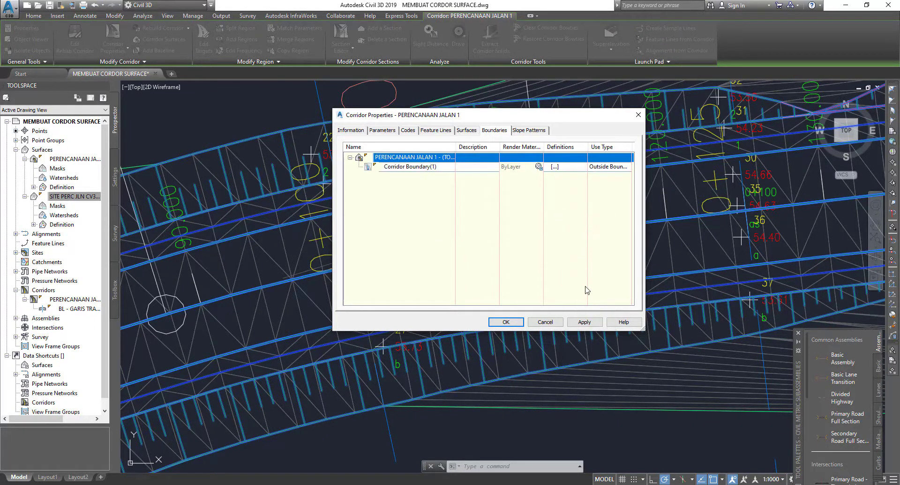
pyautogui.click(584, 323)
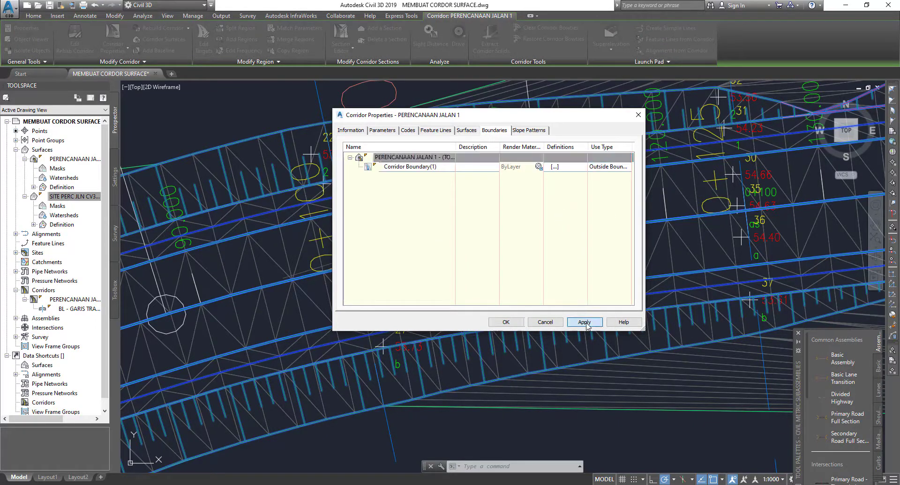
pyautogui.click(512, 322)
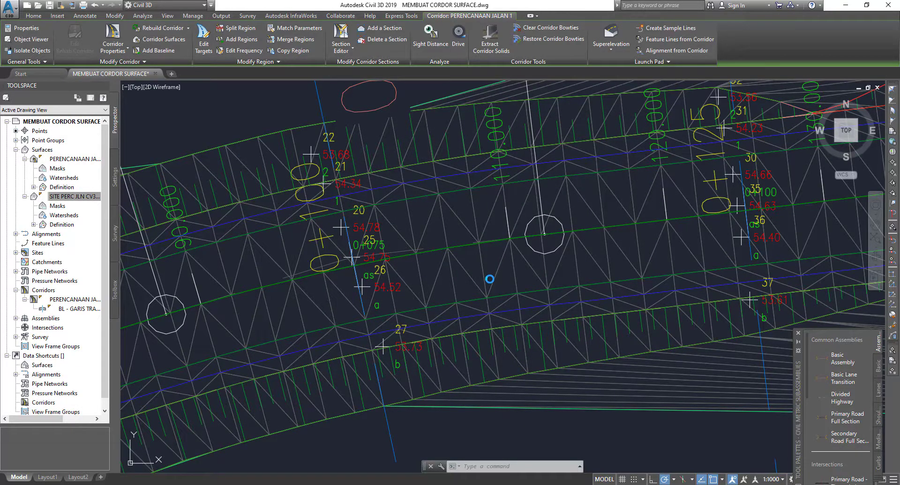
# Pan and zoom to the corridor's southern leg near station 0+025.
pyautogui.scroll(-5, 675, 259)
pyautogui.scroll(-3, 675, 259)
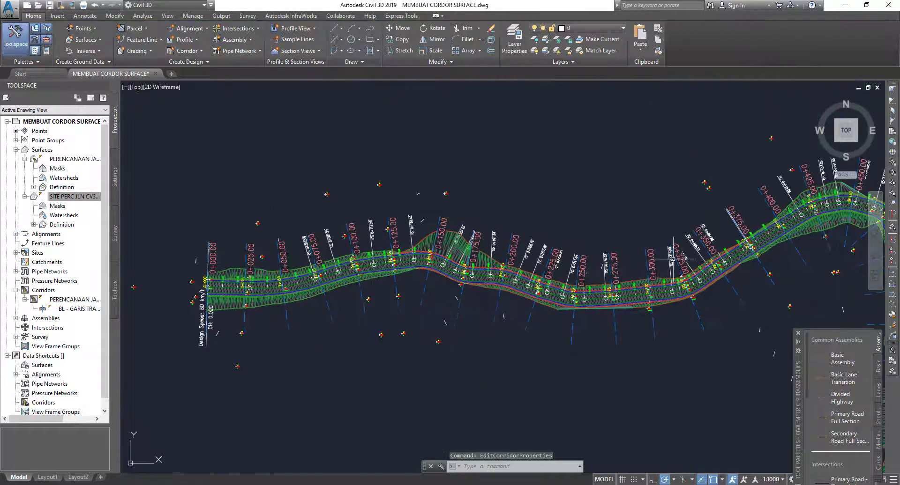
pyautogui.scroll(3, 675, 258)
pyautogui.moveTo(703, 356)
pyautogui.mouseDown(button='middle')
pyautogui.moveTo(576, 273)
pyautogui.moveTo(476, 263)
pyautogui.mouseUp(button='middle')
pyautogui.scroll(2, 491, 361)
pyautogui.scroll(3, 566, 211)
pyautogui.scroll(2, 588, 285)
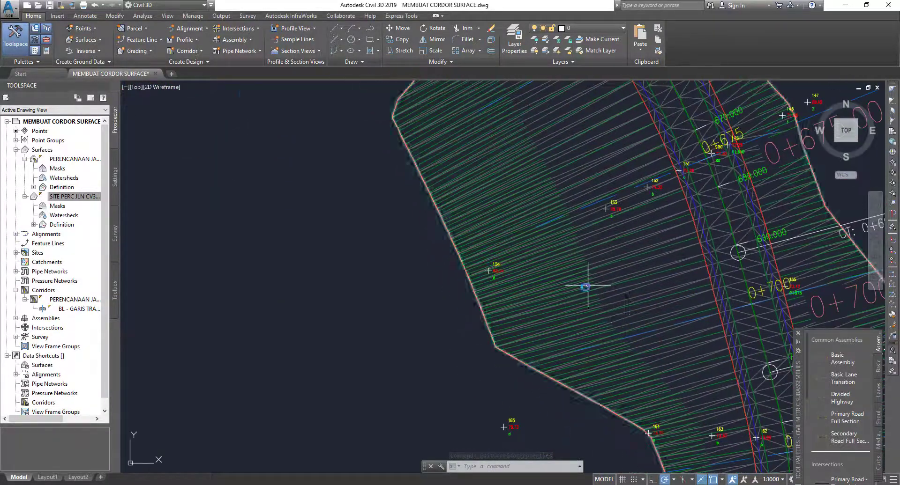
pyautogui.scroll(-5, 588, 286)
pyautogui.scroll(2, 124, 195)
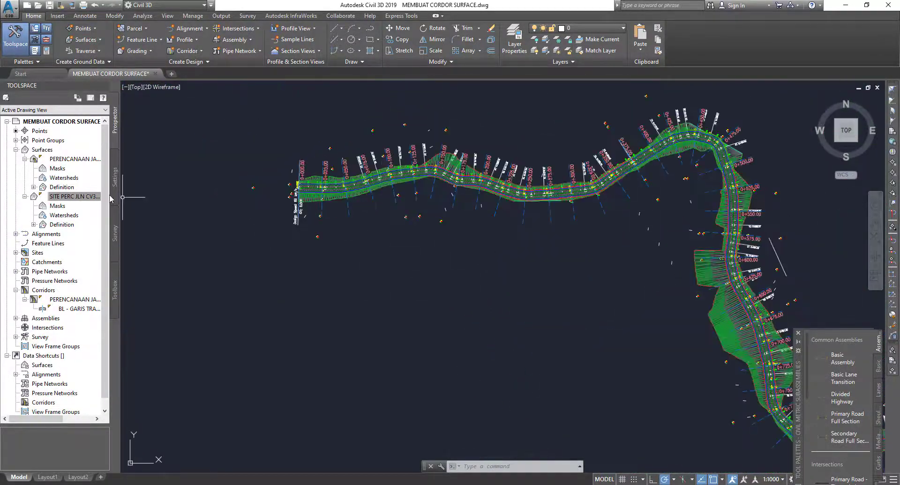
# Change the PERENCANAAN JALAN 1 surface style to Elevation Banding (2D) and apply it.
pyautogui.click(81, 164)
pyautogui.rightClick(80, 164)
pyautogui.click(113, 165)
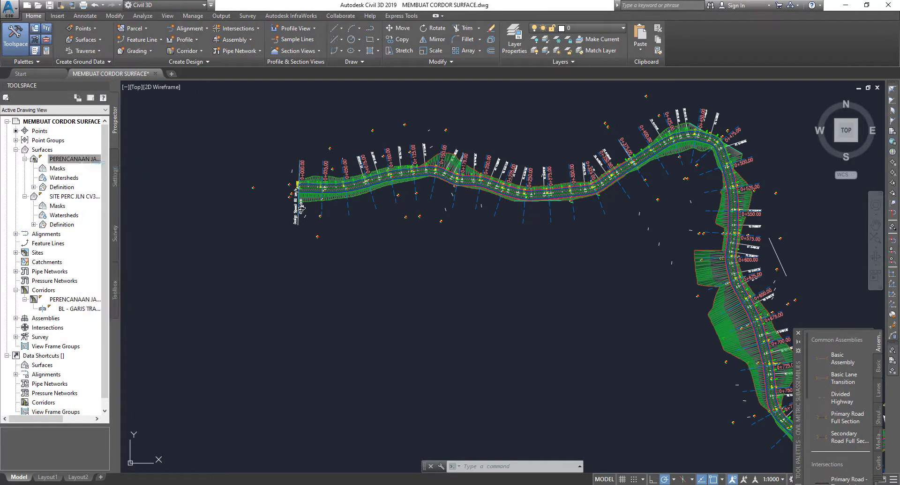
pyautogui.click(402, 248)
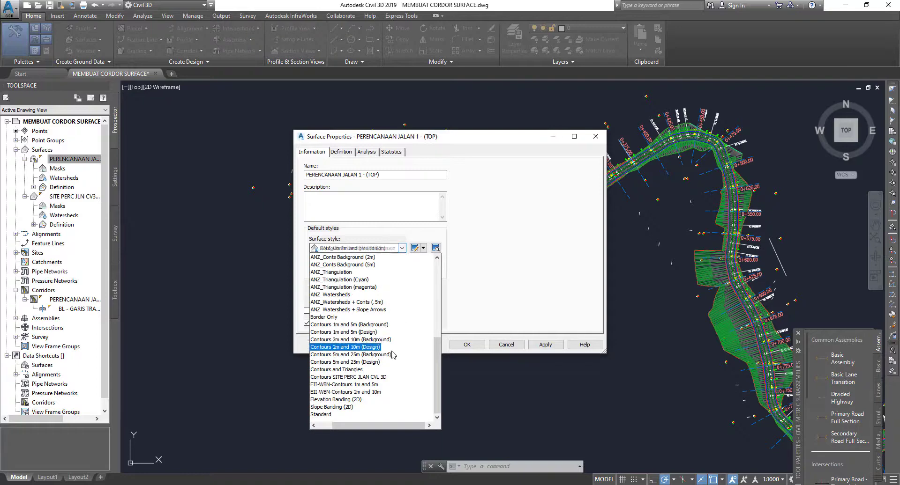
pyautogui.click(342, 399)
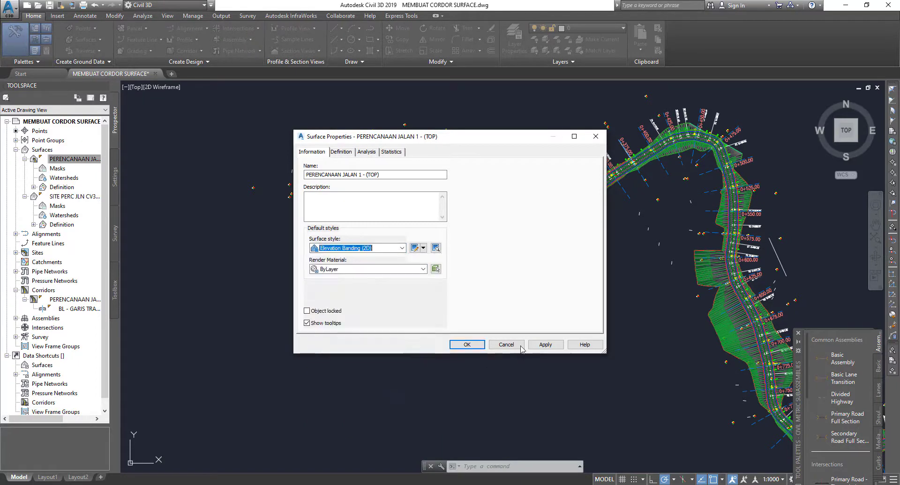
pyautogui.click(545, 345)
pyautogui.click(468, 345)
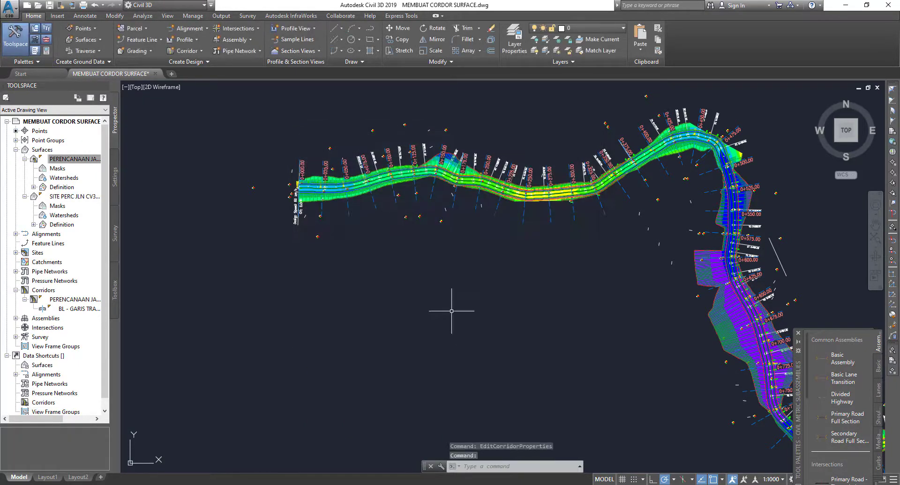
pyautogui.scroll(6, 452, 311)
pyautogui.scroll(2, 324, 235)
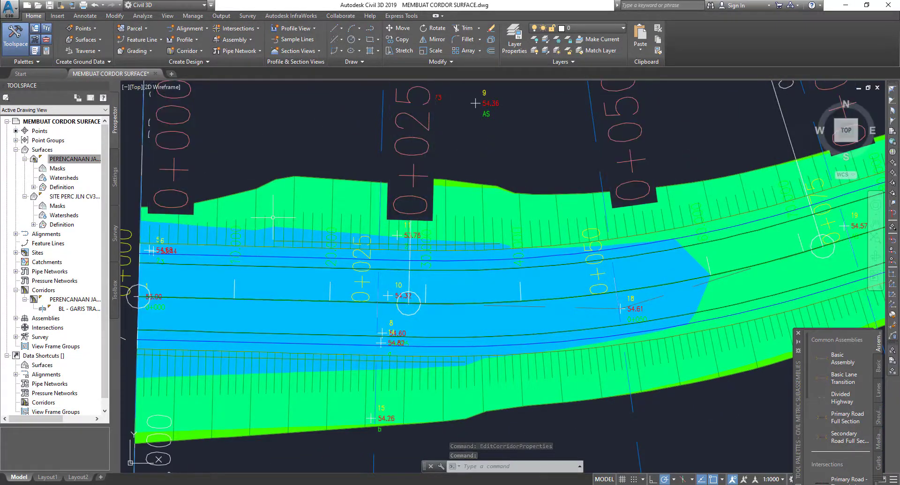
pyautogui.click(274, 194)
pyautogui.rightClick(274, 194)
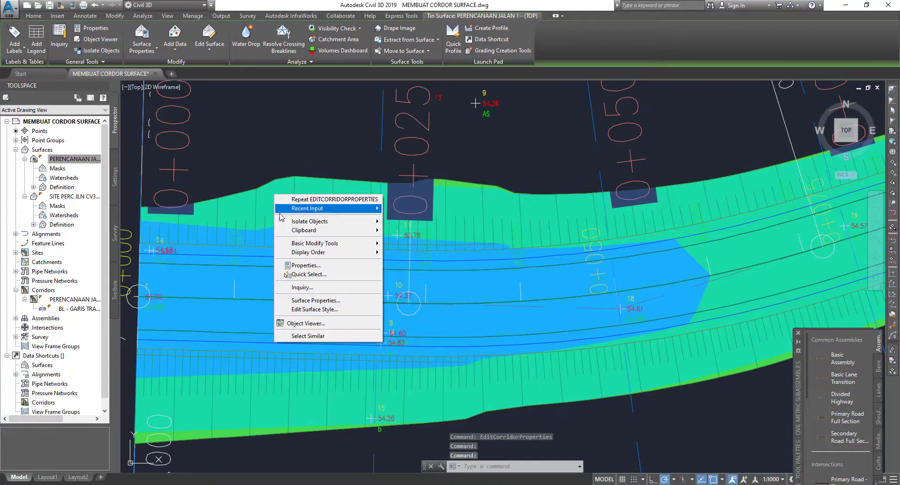
pyautogui.click(313, 327)
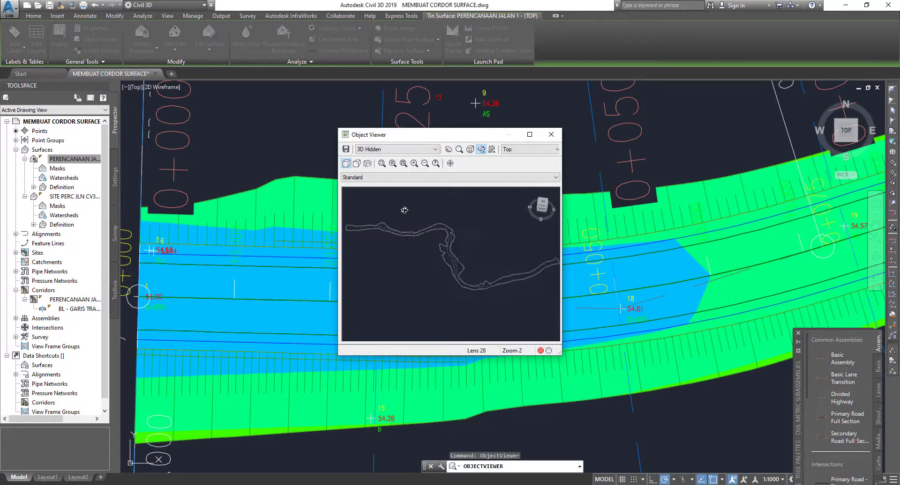
pyautogui.click(425, 150)
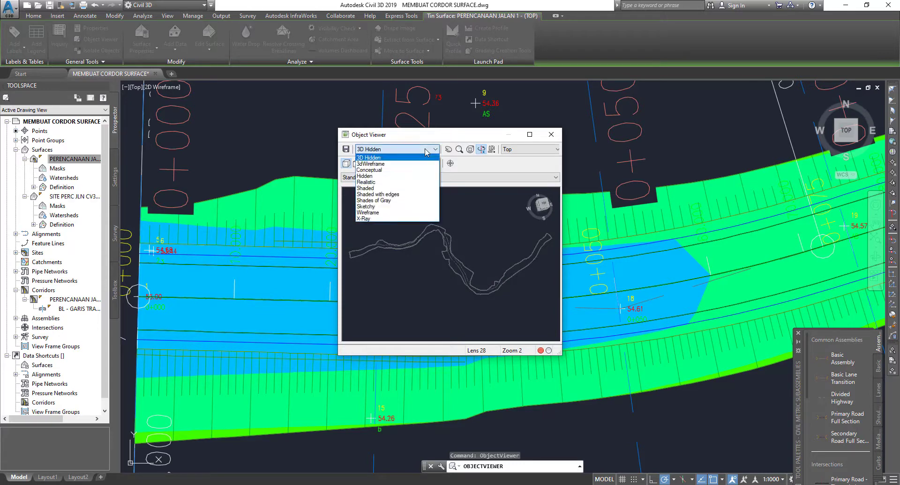
pyautogui.click(369, 169)
pyautogui.scroll(3, 425, 241)
pyautogui.scroll(3, 425, 241)
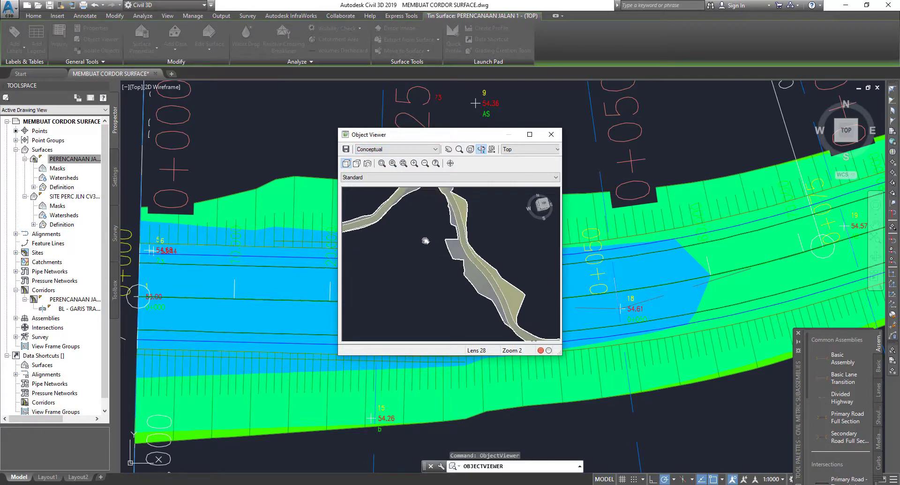
pyautogui.moveTo(425, 241)
pyautogui.mouseDown()
pyautogui.moveTo(524, 221)
pyautogui.moveTo(515, 195)
pyautogui.mouseUp()
pyautogui.click(529, 135)
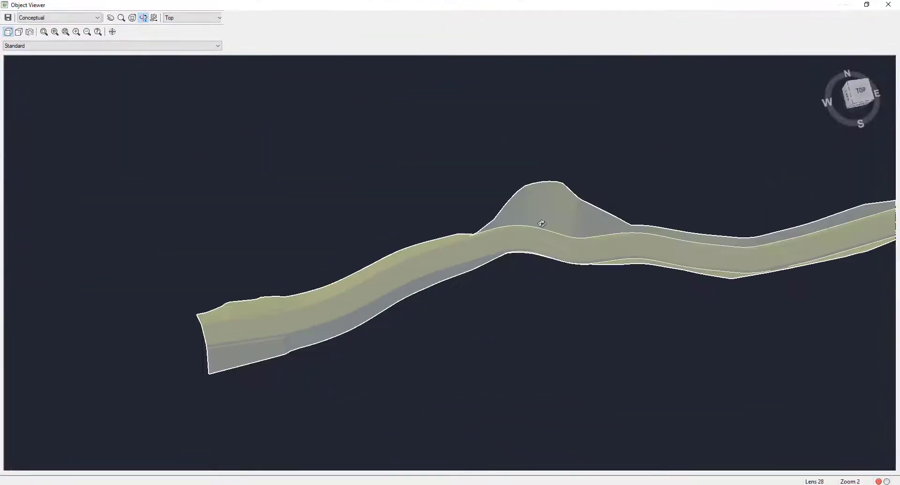
pyautogui.moveTo(425, 280)
pyautogui.mouseDown()
pyautogui.moveTo(578, 289)
pyautogui.moveTo(287, 233)
pyautogui.moveTo(325, 251)
pyautogui.moveTo(342, 253)
pyautogui.moveTo(301, 181)
pyautogui.moveTo(328, 177)
pyautogui.moveTo(274, 146)
pyautogui.moveTo(505, 155)
pyautogui.moveTo(291, 241)
pyautogui.moveTo(605, 361)
pyautogui.moveTo(584, 332)
pyautogui.moveTo(579, 260)
pyautogui.moveTo(474, 229)
pyautogui.moveTo(489, 292)
pyautogui.mouseUp()
pyautogui.scroll(-5, 490, 291)
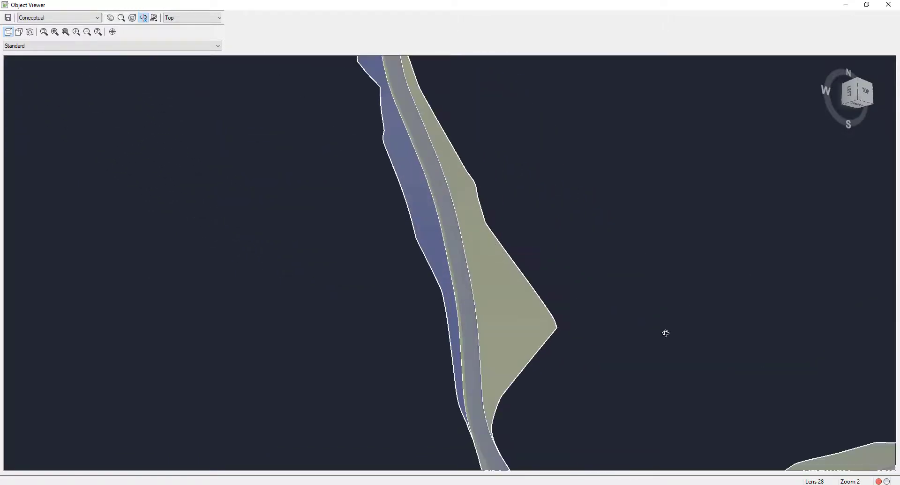
pyautogui.click(888, 5)
pyautogui.click(135, 91)
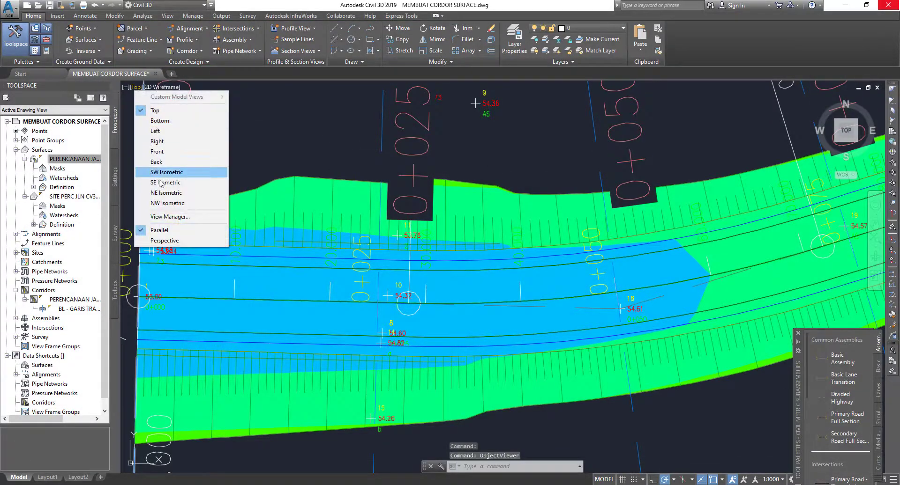
pyautogui.click(166, 173)
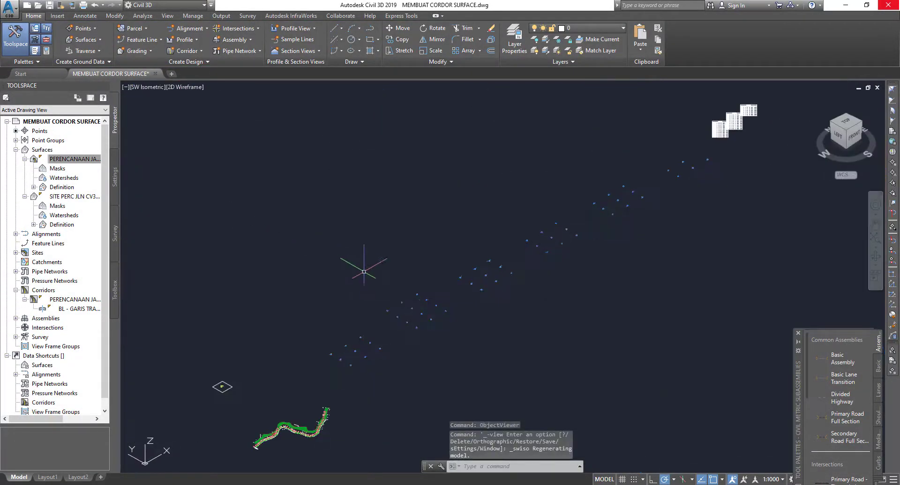
pyautogui.scroll(6, 355, 328)
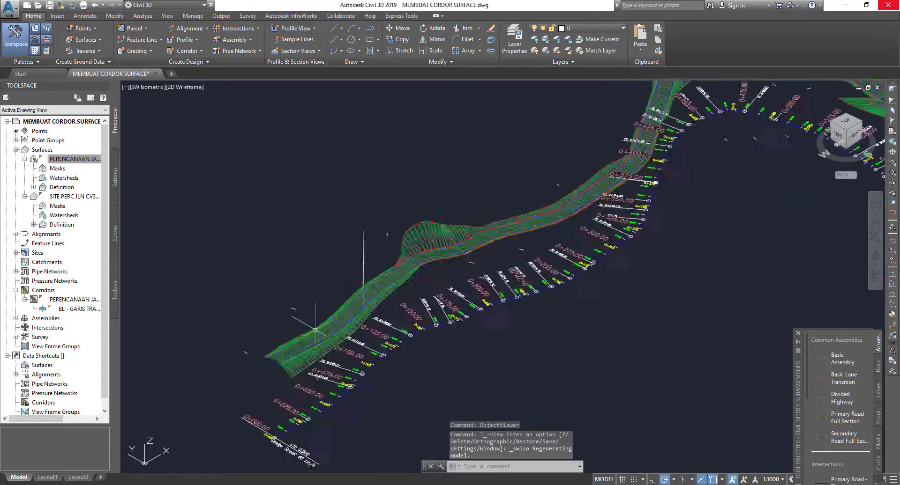
pyautogui.click(188, 87)
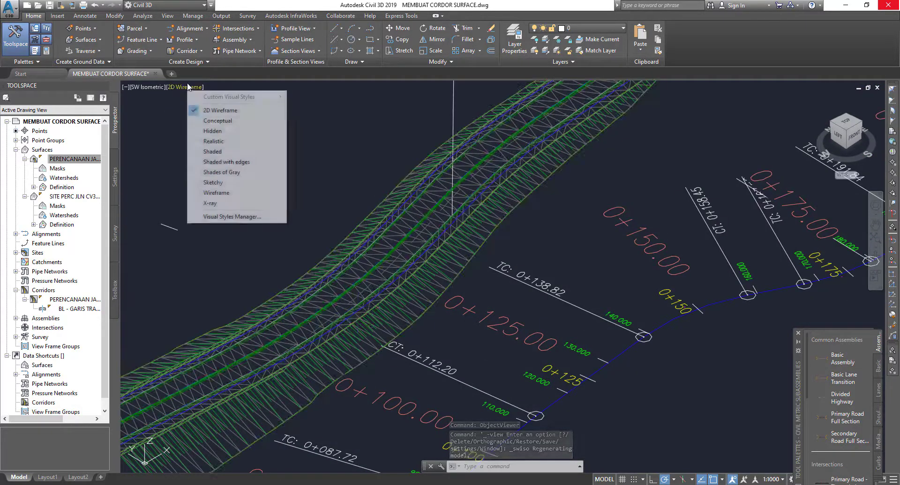
pyautogui.click(206, 123)
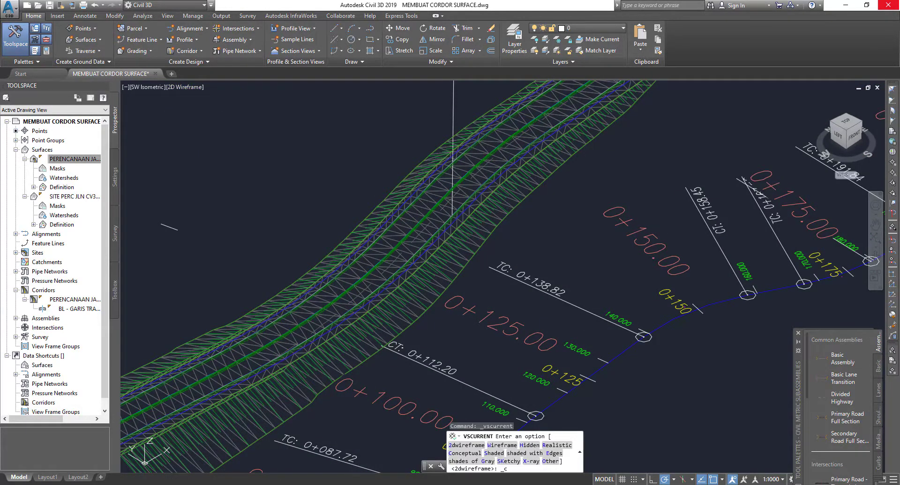
pyautogui.scroll(-2, 520, 257)
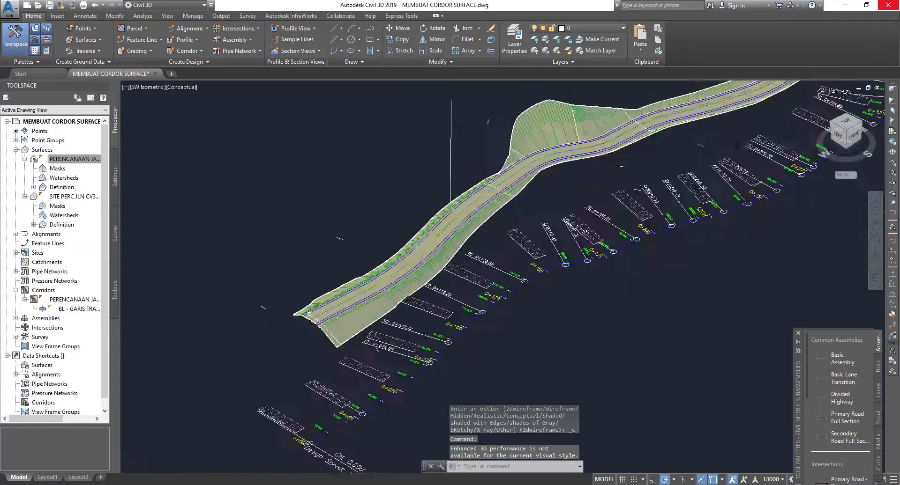
pyautogui.moveTo(540, 239); pyautogui.dragTo(394, 295, button='middle')
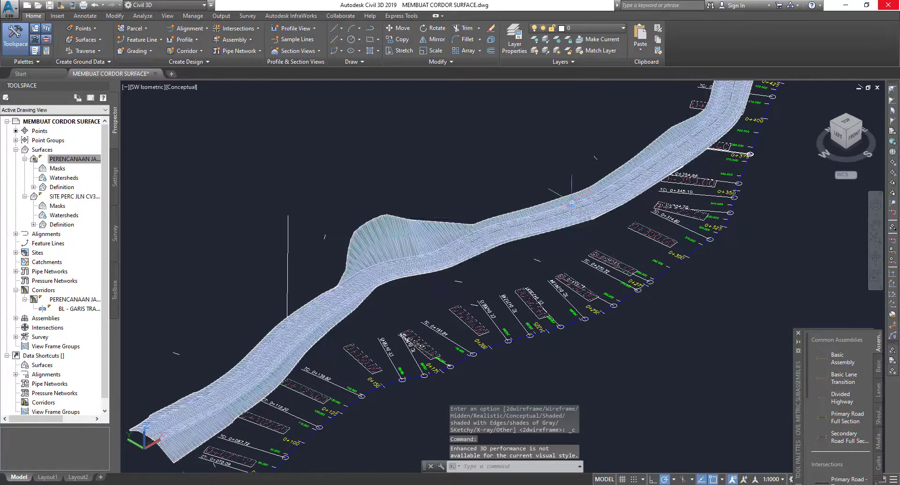
pyautogui.scroll(5, 370, 317)
pyautogui.moveTo(370, 318)
pyautogui.mouseDown(button='middle')
pyautogui.moveTo(390, 312)
pyautogui.moveTo(15, 242)
pyautogui.mouseUp(button='middle')
pyautogui.scroll(-5, 311, 180)
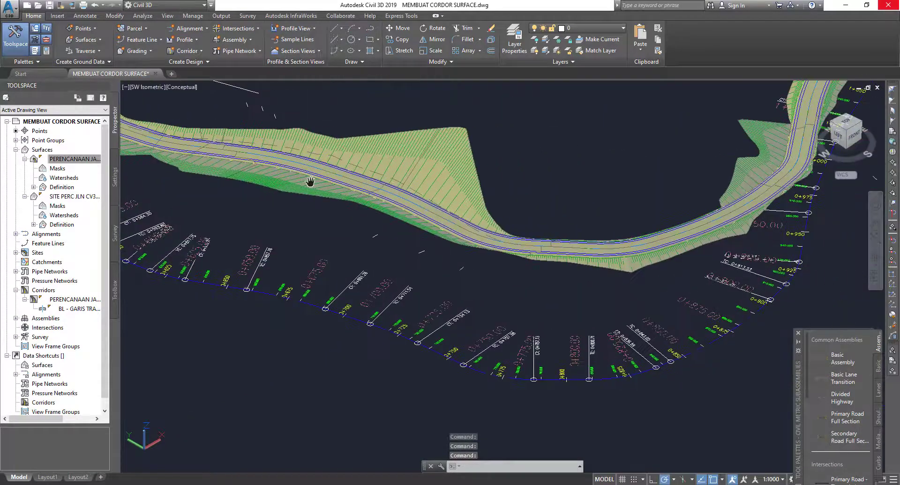
pyautogui.moveTo(622, 255); pyautogui.dragTo(489, 339, button='middle')
pyautogui.scroll(-3, 489, 339)
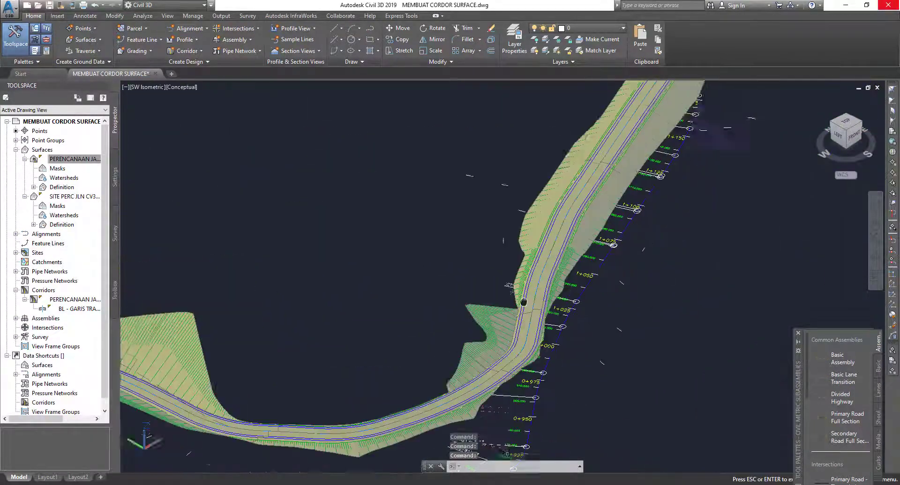
pyautogui.scroll(-3, 700, 110)
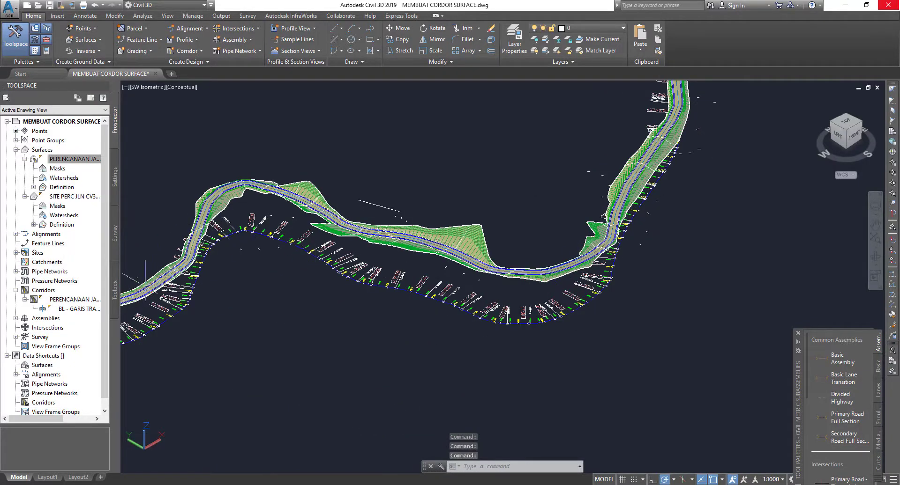
pyautogui.click(173, 88)
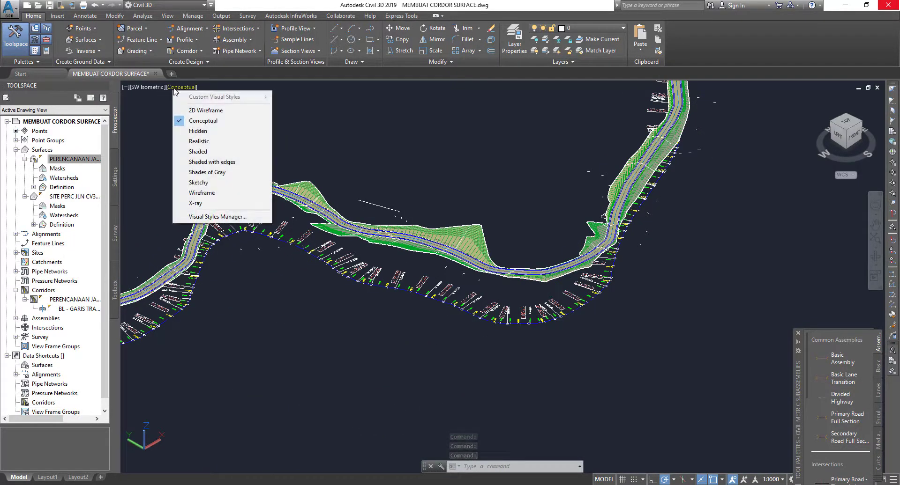
pyautogui.click(204, 111)
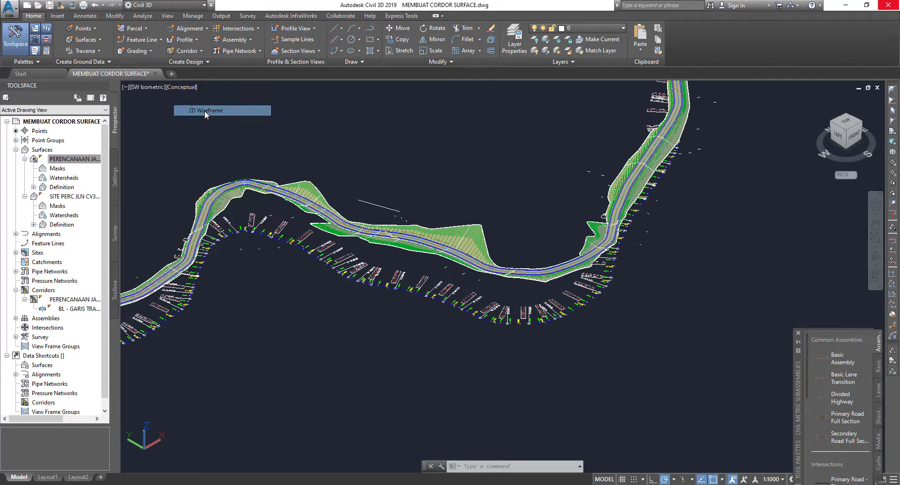
pyautogui.click(144, 87)
pyautogui.click(167, 111)
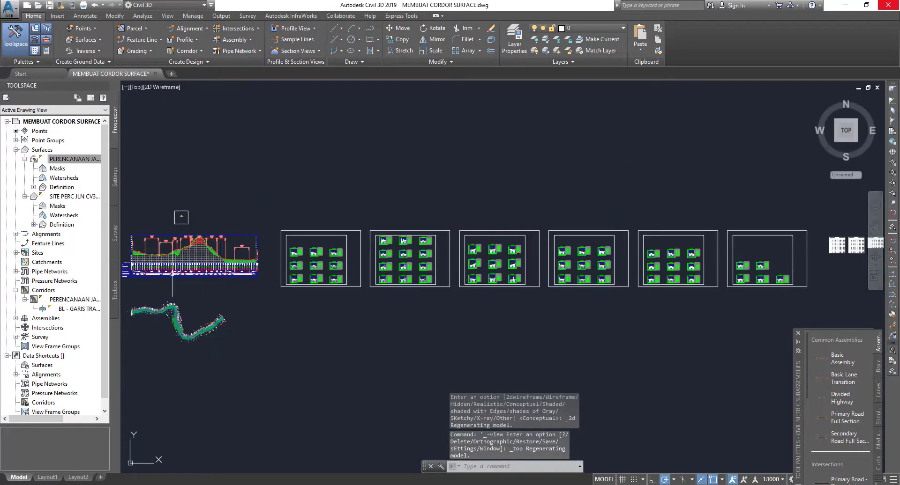
pyautogui.scroll(5, 161, 304)
pyautogui.scroll(5, 219, 261)
pyautogui.scroll(3, 220, 262)
pyautogui.scroll(3, 219, 261)
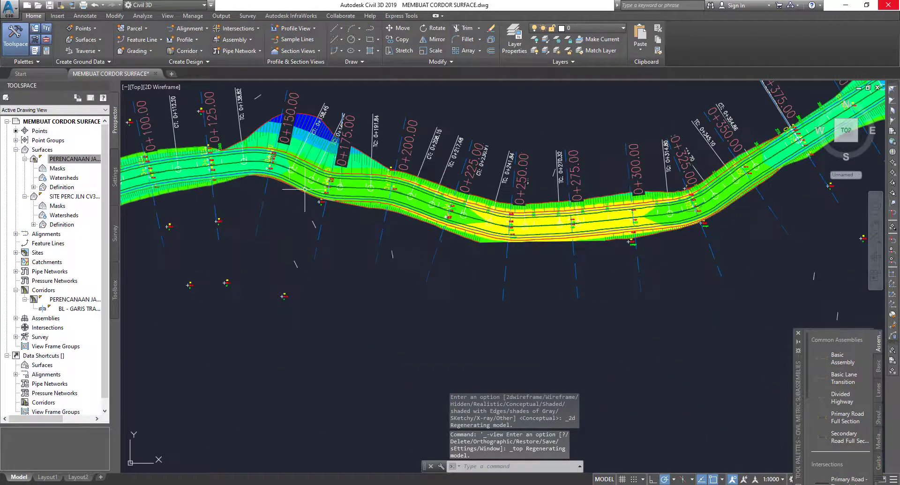
pyautogui.moveTo(118, 256)
pyautogui.mouseDown(button='middle')
pyautogui.moveTo(373, 233)
pyautogui.moveTo(499, 245)
pyautogui.mouseUp(button='middle')
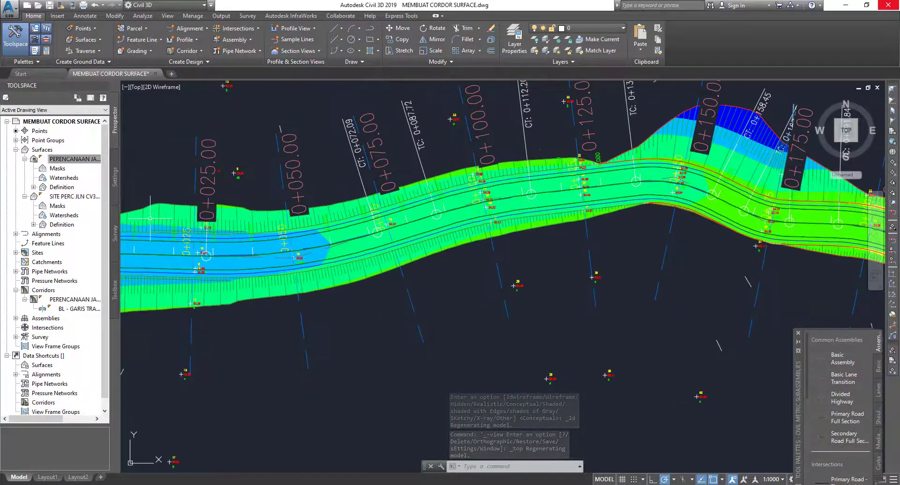
pyautogui.scroll(-4, 545, 294)
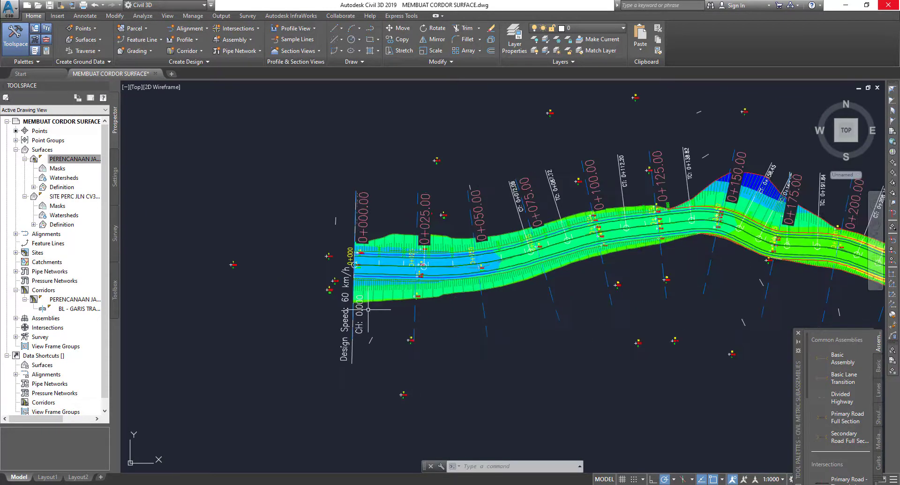
pyautogui.scroll(-2, 309, 287)
pyautogui.moveTo(755, 284); pyautogui.dragTo(622, 209, button='middle')
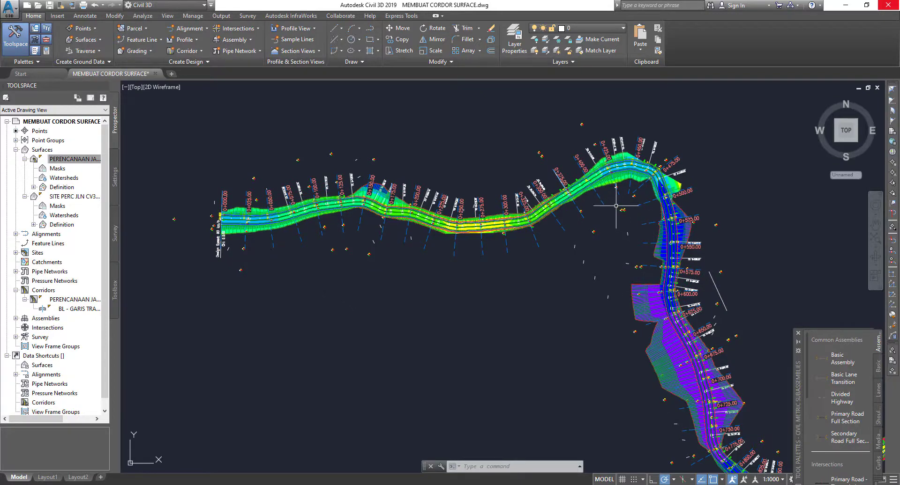
pyautogui.scroll(3, 572, 215)
pyautogui.scroll(-2, 482, 267)
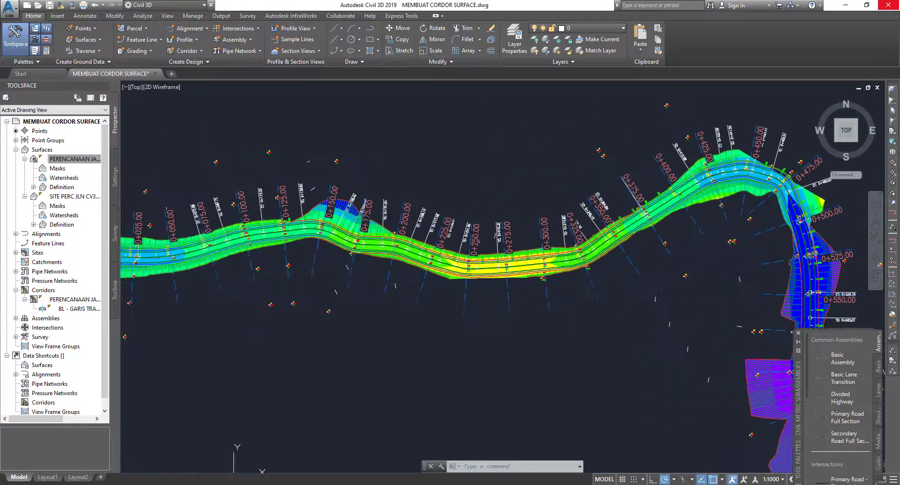
pyautogui.moveTo(311, 261)
pyautogui.mouseDown(button='middle')
pyautogui.moveTo(392, 294)
pyautogui.moveTo(552, 308)
pyautogui.mouseUp(button='middle')
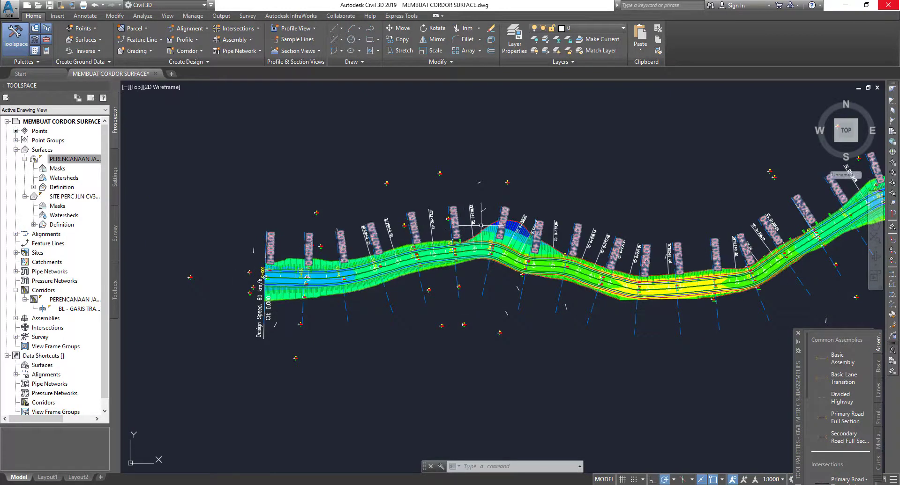
pyautogui.moveTo(677, 265); pyautogui.dragTo(462, 235, button='middle')
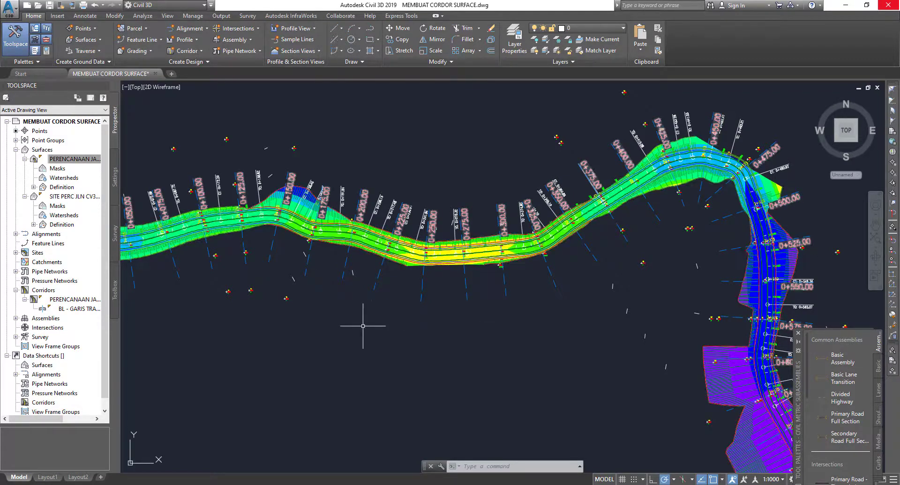
pyautogui.moveTo(363, 327); pyautogui.dragTo(536, 302, button='middle')
pyautogui.scroll(3, 361, 293)
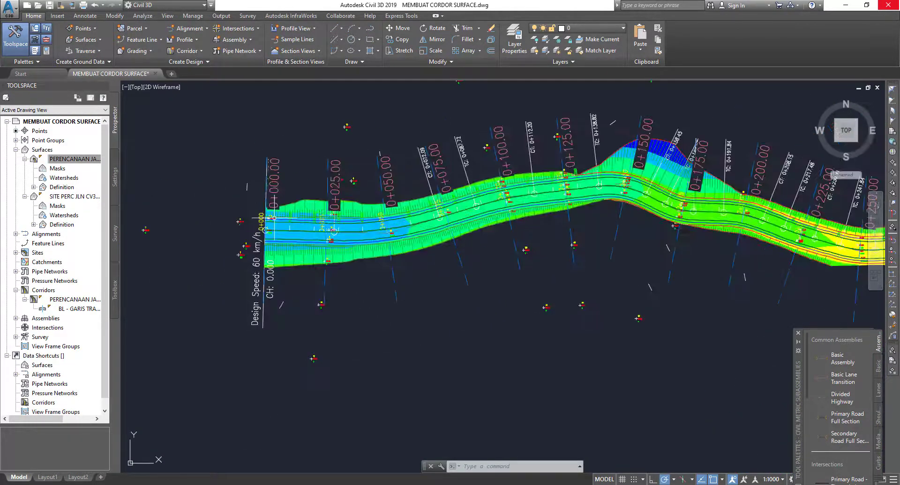
pyautogui.click(74, 159)
pyautogui.scroll(5, 305, 251)
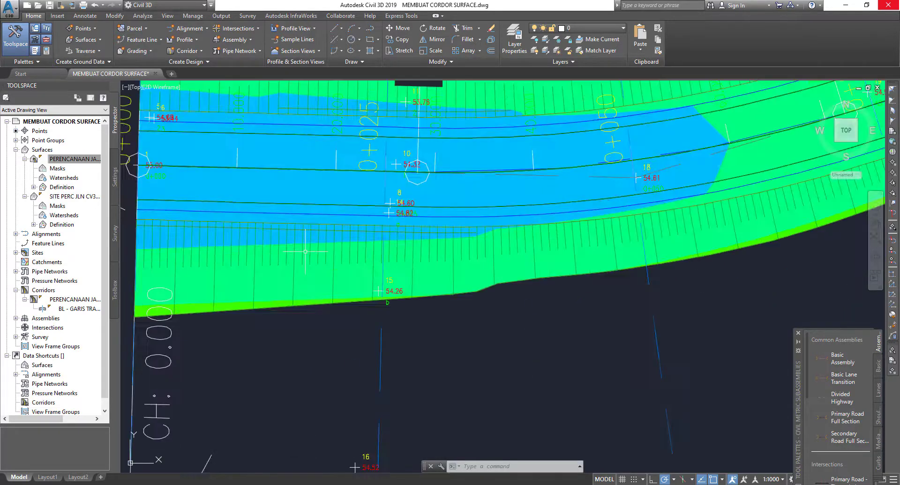
# In the corridor's Surfaces settings, remove the Top link data and delete the (TOP) surface.
pyautogui.click(309, 237)
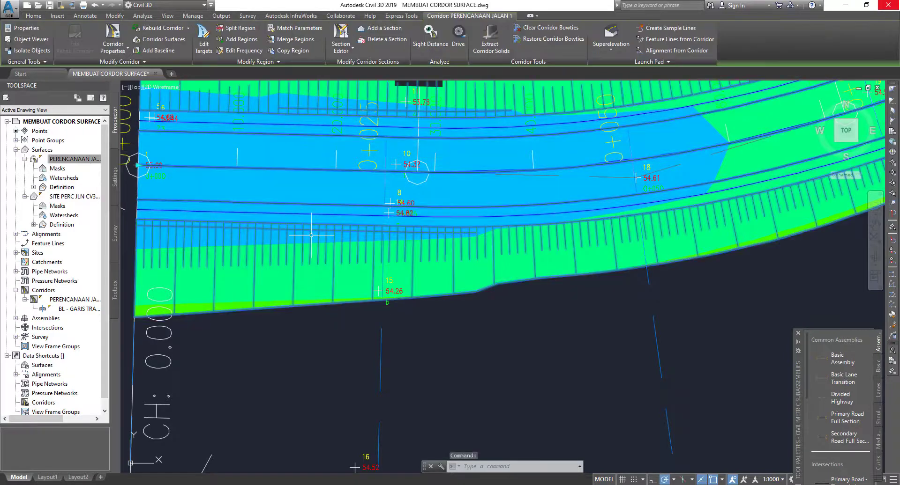
pyautogui.rightClick(311, 236)
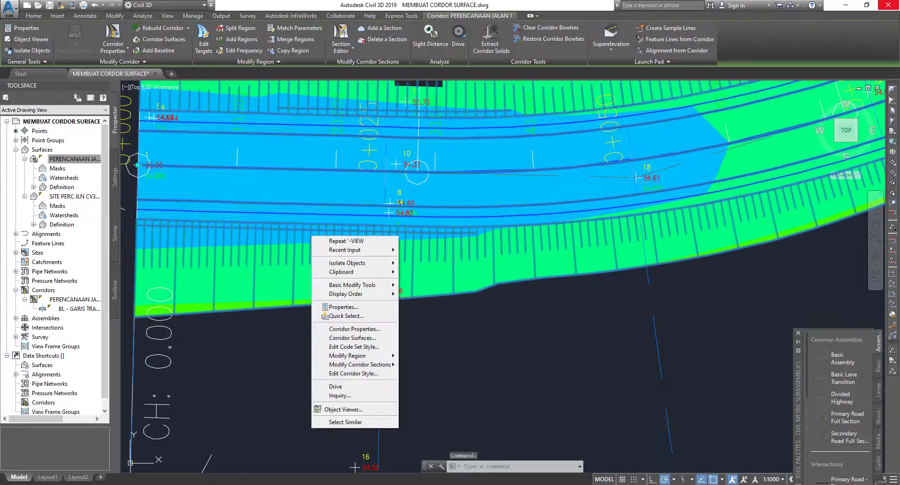
pyautogui.click(372, 329)
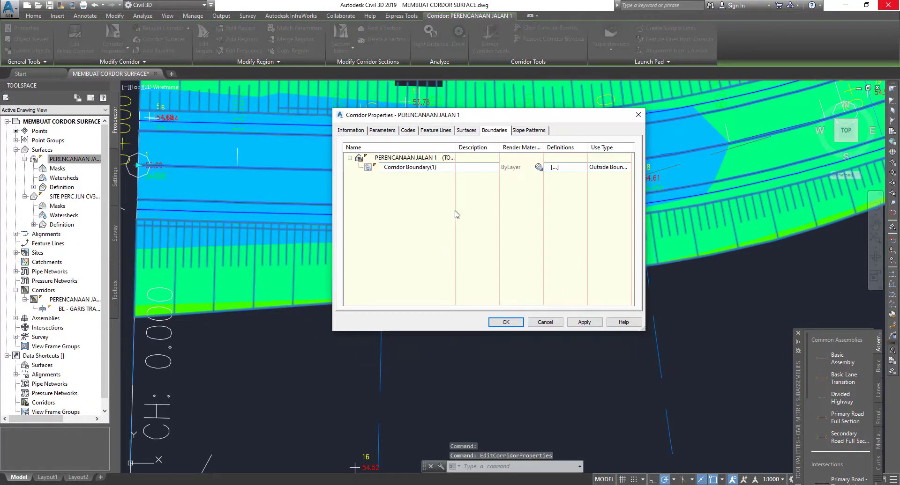
pyautogui.click(466, 132)
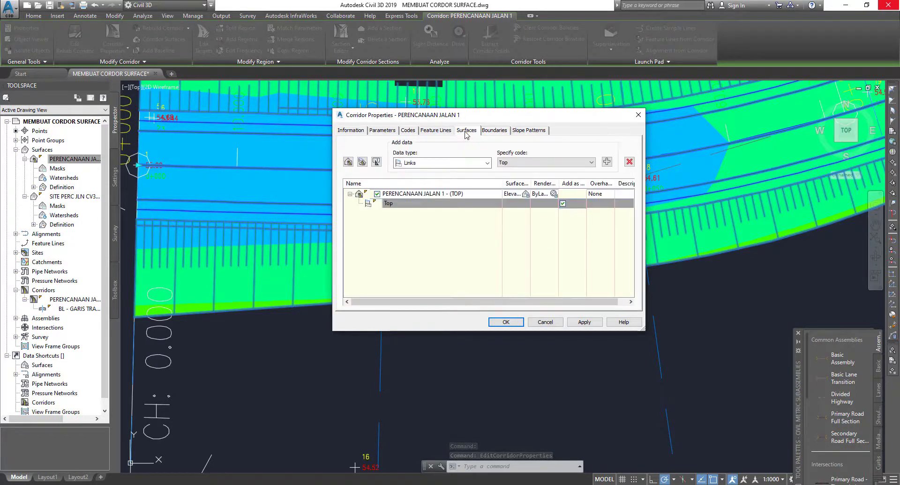
pyautogui.click(440, 196)
pyautogui.rightClick(439, 196)
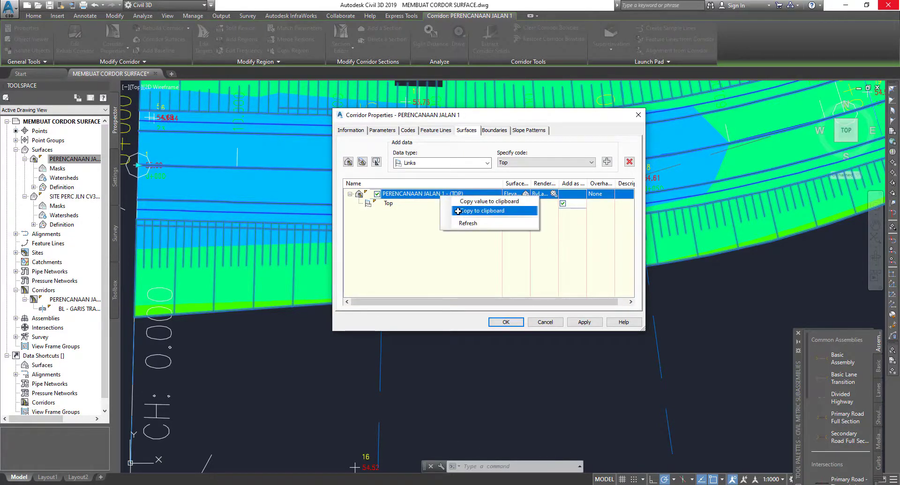
pyautogui.click(421, 205)
pyautogui.rightClick(416, 208)
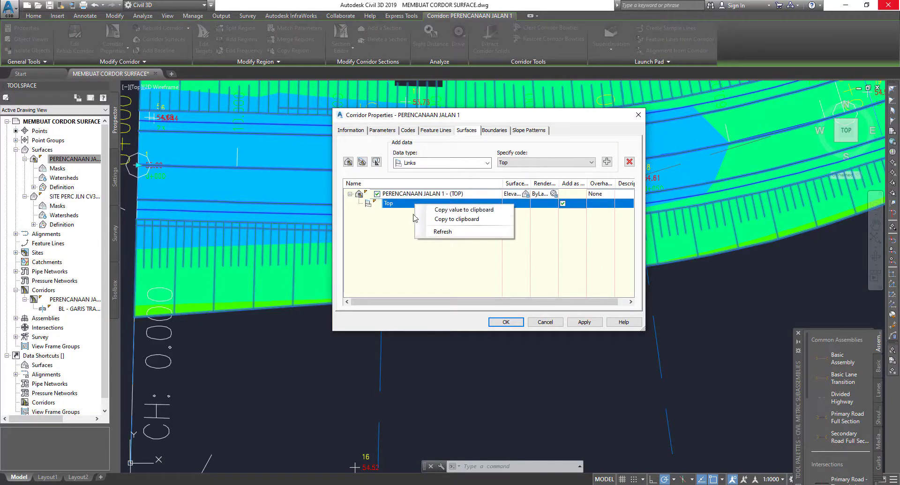
pyautogui.click(629, 161)
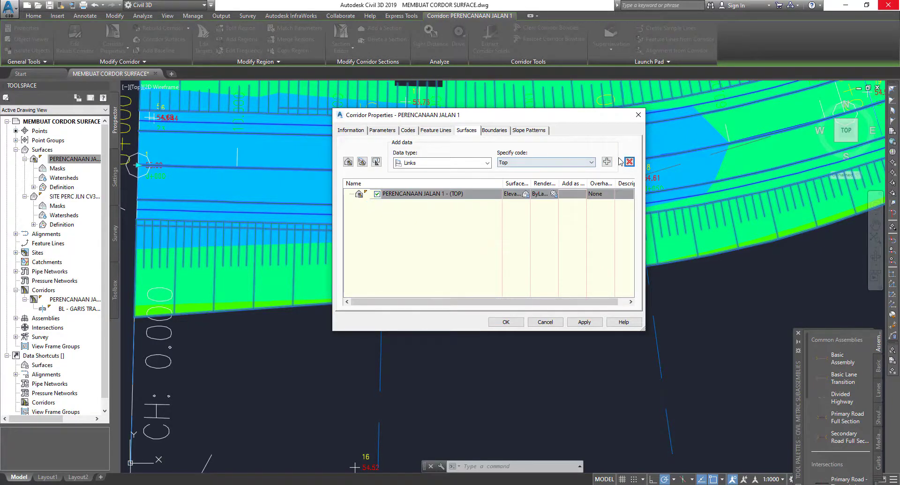
pyautogui.click(629, 162)
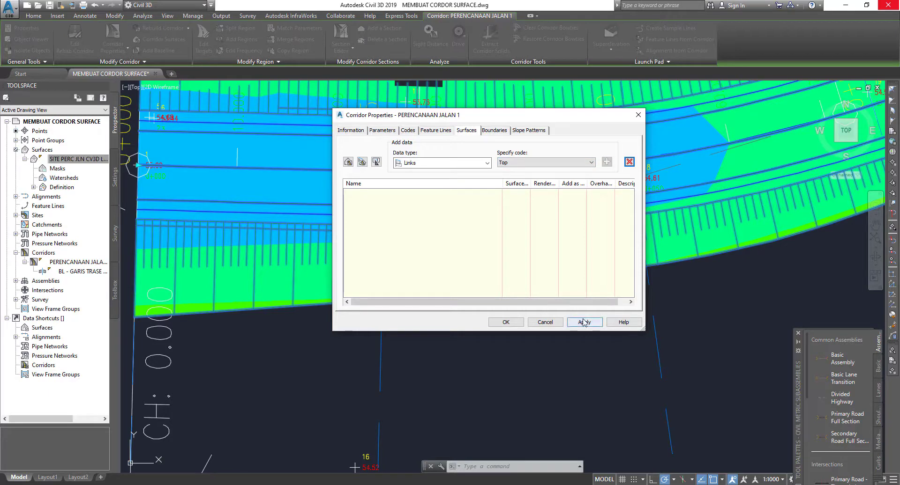
pyautogui.click(508, 325)
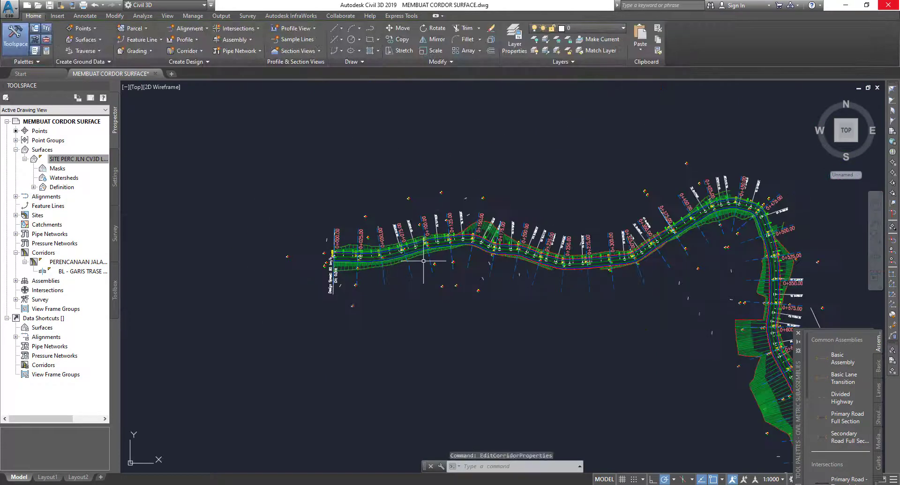
# Zoom in on the plan and select the corridor again to bring up its actions.
pyautogui.scroll(2, 273, 183)
pyautogui.scroll(-3, 468, 200)
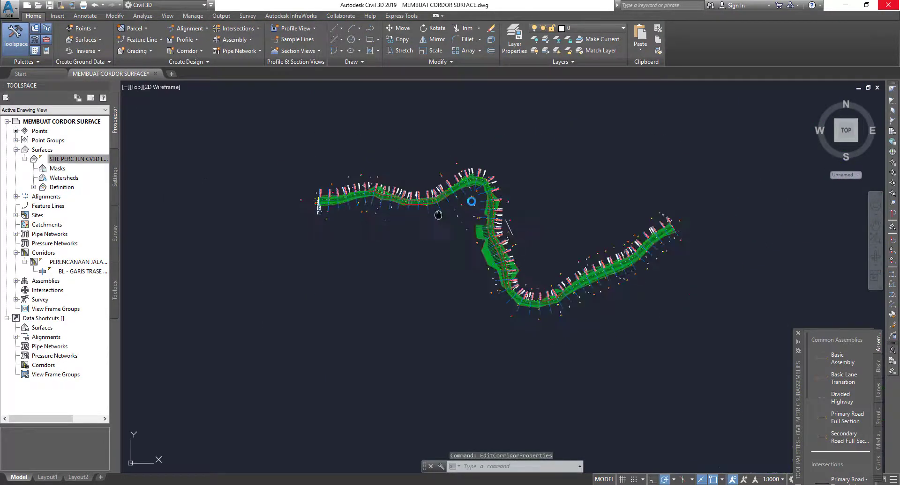
pyautogui.scroll(3, 378, 182)
pyautogui.scroll(1, 379, 182)
pyautogui.scroll(1, 371, 197)
pyautogui.scroll(1, 361, 215)
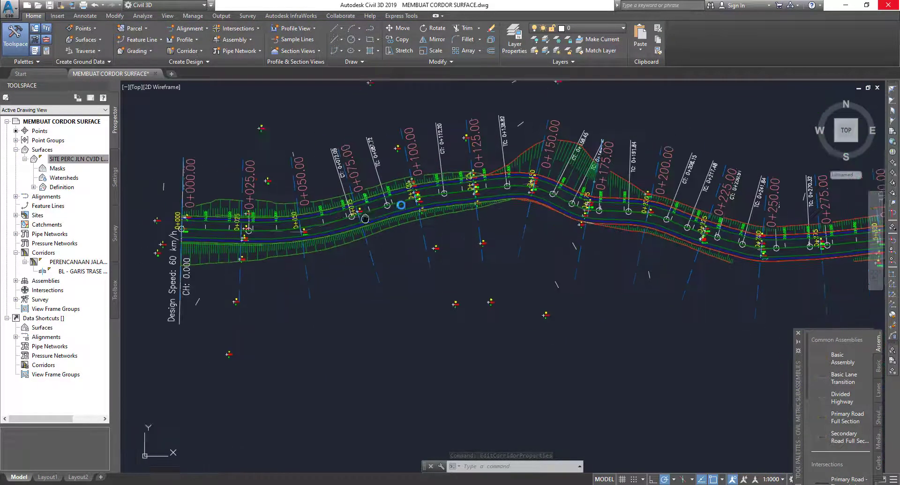
pyautogui.scroll(2, 352, 231)
pyautogui.click(365, 242)
pyautogui.rightClick(378, 253)
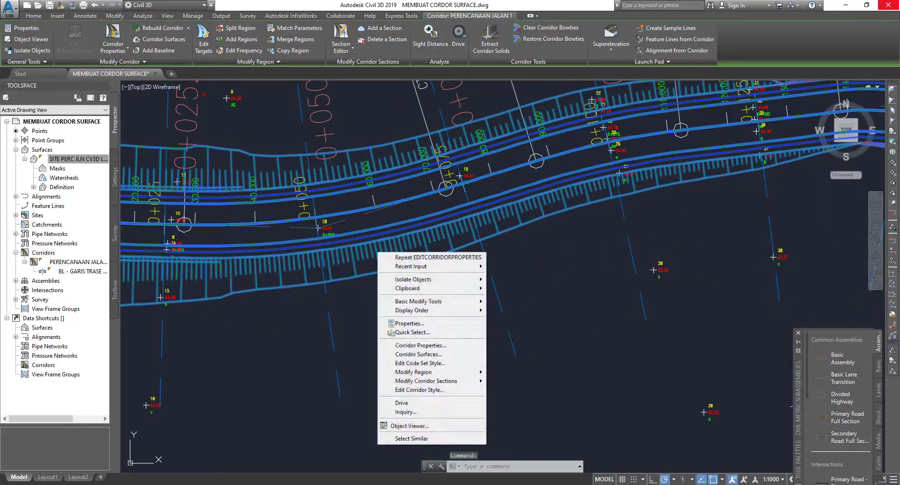
# Add a new surface named PERENCANAAN JALAN 1 - (top) using Top links as breaklines, then rebuild.
pyautogui.click(446, 347)
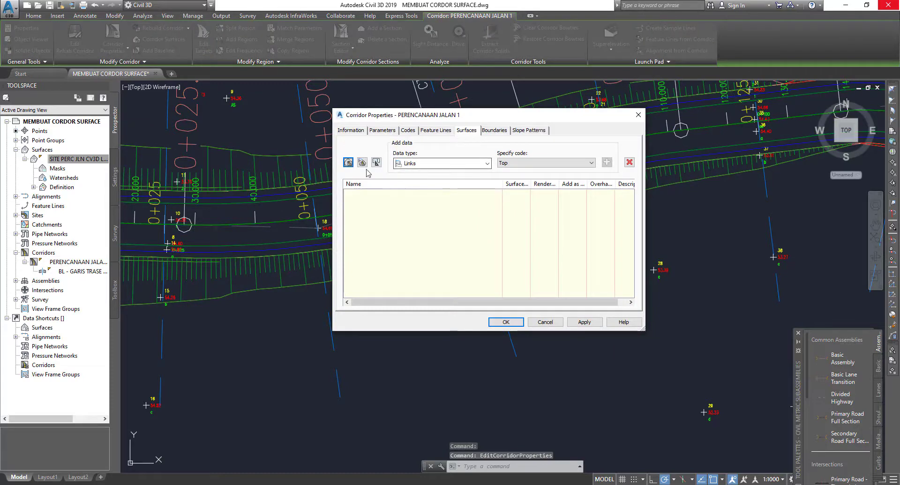
pyautogui.click(348, 163)
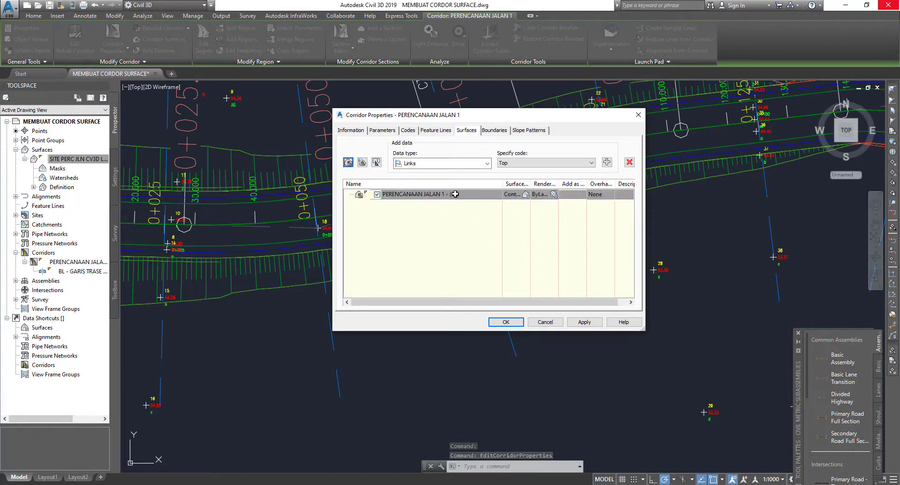
pyautogui.doubleClick(454, 194)
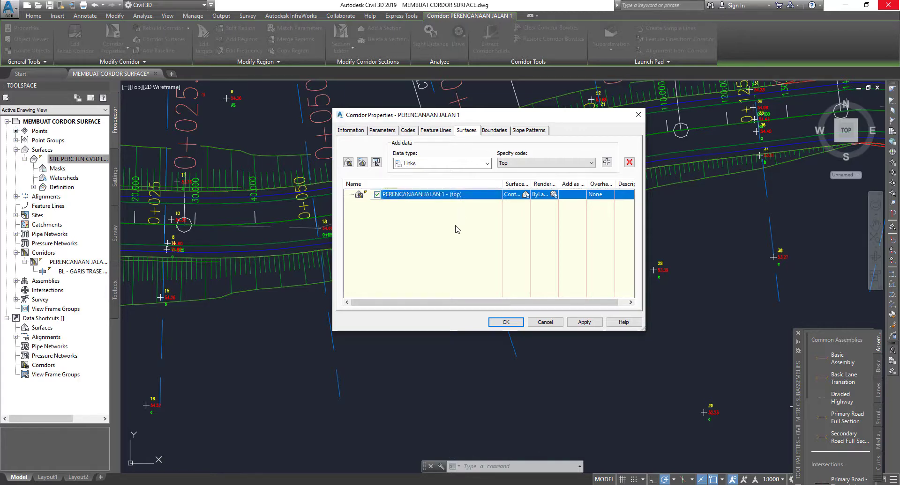
pyautogui.click(607, 164)
pyautogui.click(538, 164)
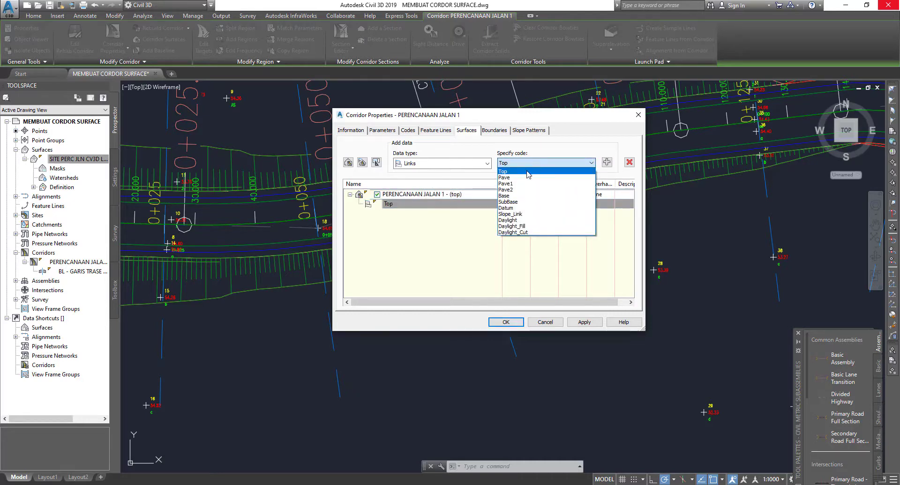
pyautogui.click(527, 172)
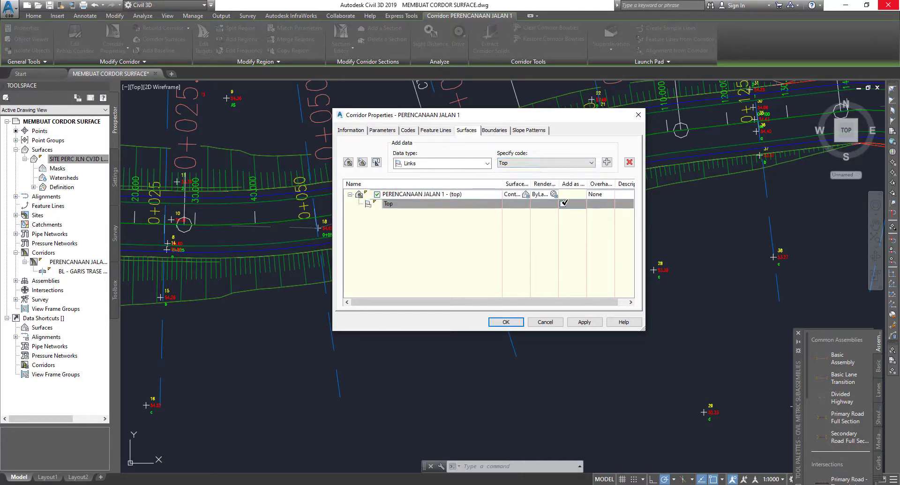
pyautogui.click(563, 204)
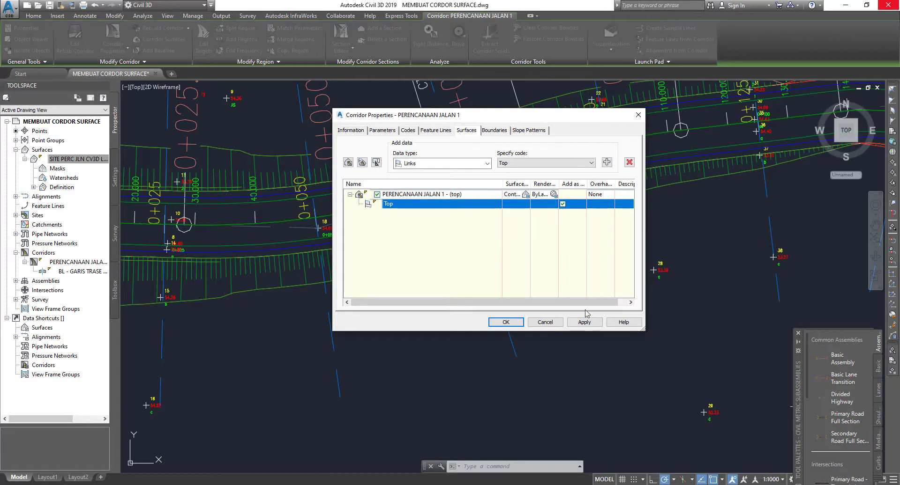
pyautogui.click(506, 322)
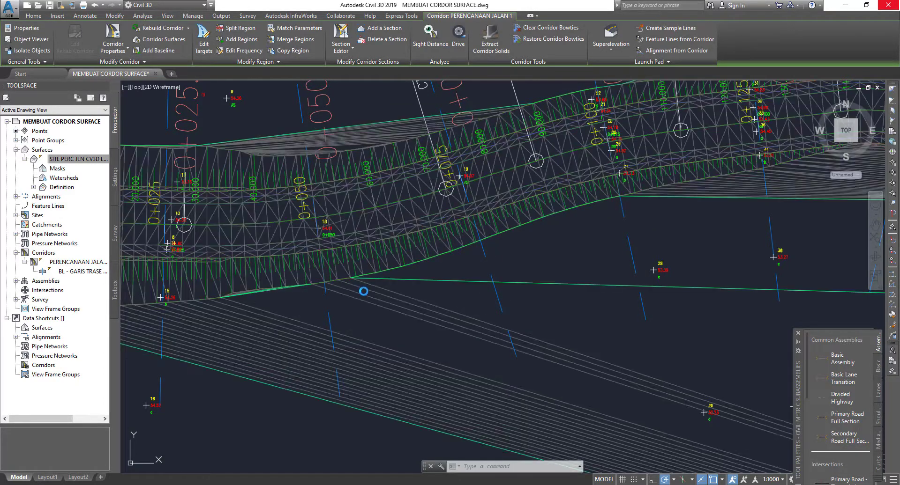
# Select the new corridor top surface and send it to the back of the display order.
pyautogui.scroll(-5, 361, 291)
pyautogui.scroll(2, 528, 337)
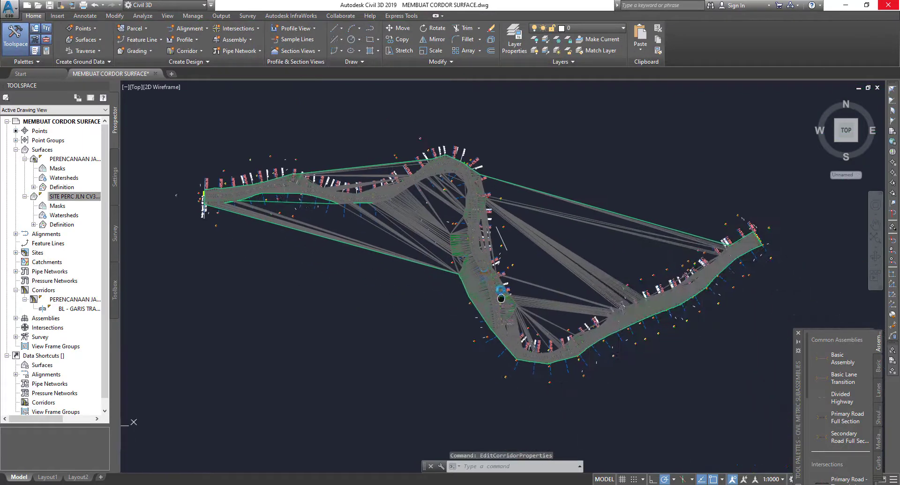
pyautogui.scroll(3, 497, 280)
pyautogui.scroll(2, 559, 330)
pyautogui.click(609, 208)
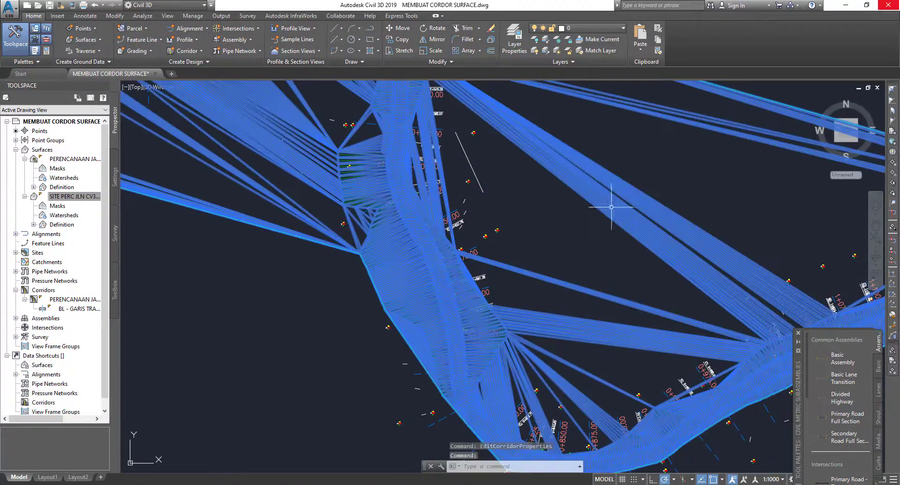
pyautogui.rightClick(611, 209)
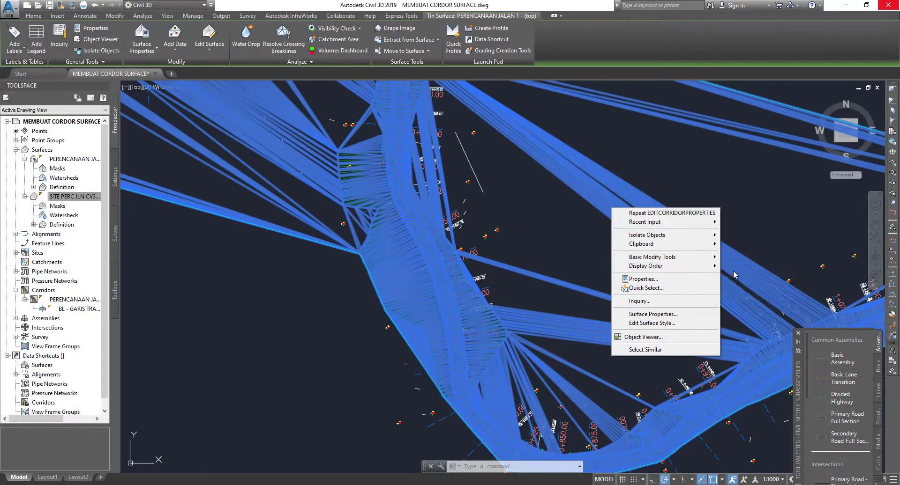
pyautogui.moveTo(664, 267)
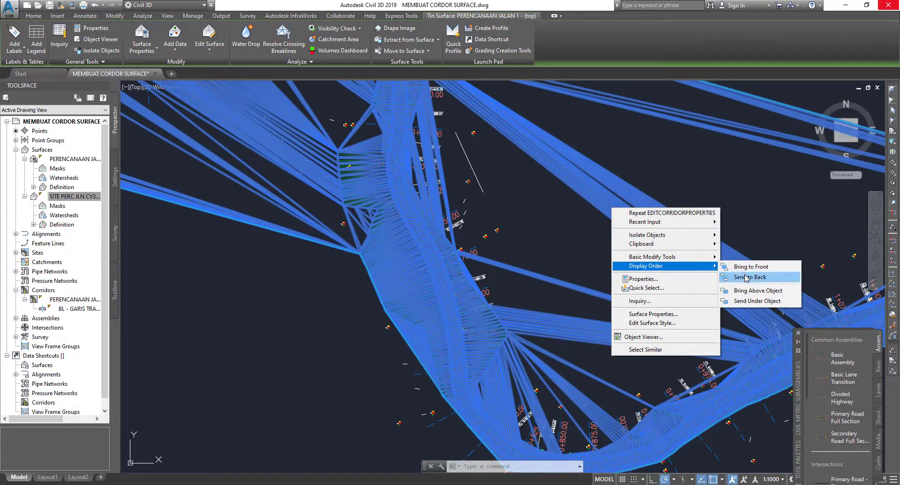
pyautogui.click(749, 277)
# Zoom and pan the view to the corridor's far end.
pyautogui.scroll(-3, 605, 276)
pyautogui.scroll(-3, 607, 276)
pyautogui.scroll(-2, 609, 277)
pyautogui.scroll(3, 441, 258)
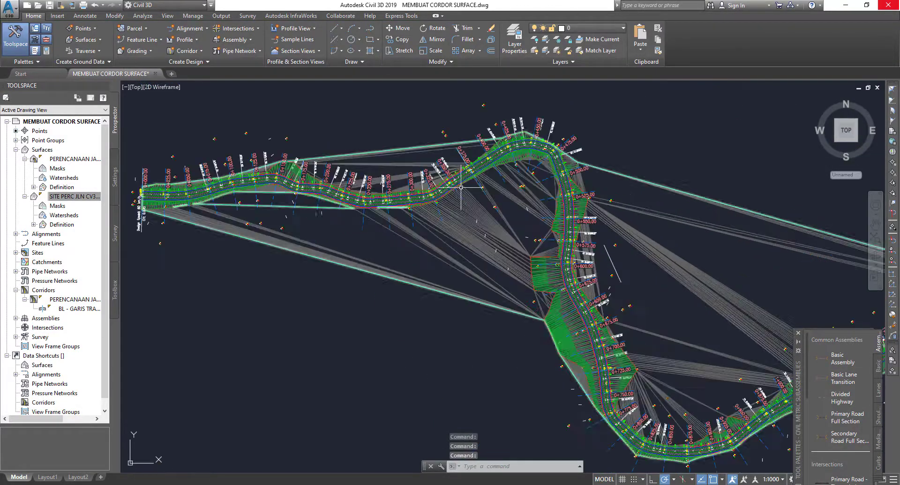
pyautogui.scroll(3, 464, 180)
pyautogui.scroll(2, 487, 200)
pyautogui.scroll(2, 541, 185)
pyautogui.moveTo(541, 185); pyautogui.dragTo(492, 257, button='middle')
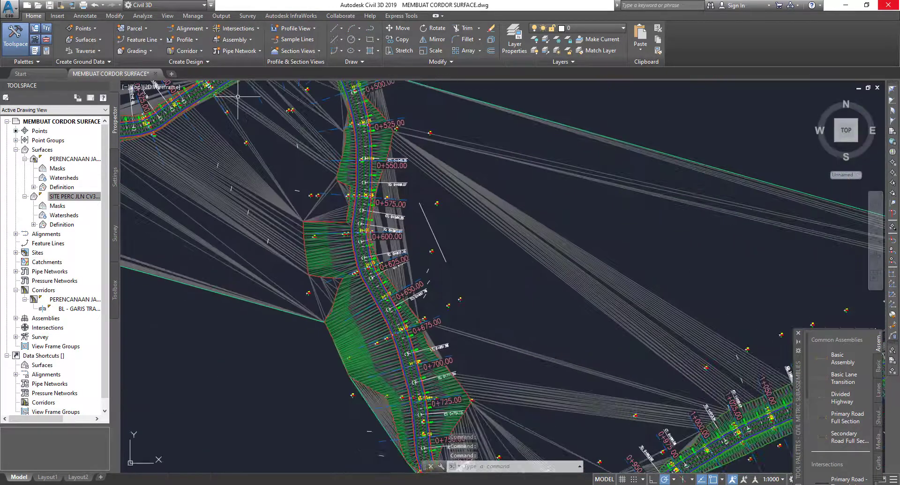
pyautogui.scroll(-3, 492, 256)
pyautogui.scroll(1, 536, 230)
pyautogui.scroll(3, 631, 233)
pyautogui.scroll(2, 630, 232)
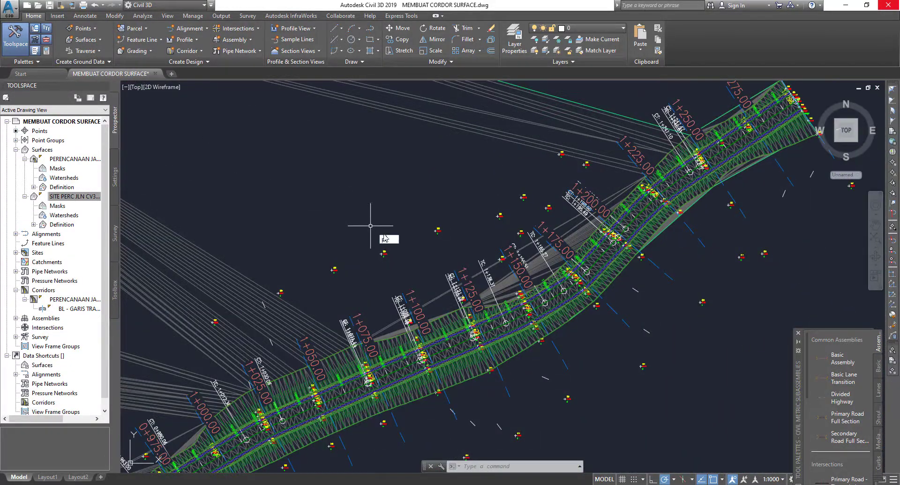
# Start a polyline (PL) at point 336 and add the first daylight-edge vertices.
pyautogui.write('PL')
pyautogui.press('Return')
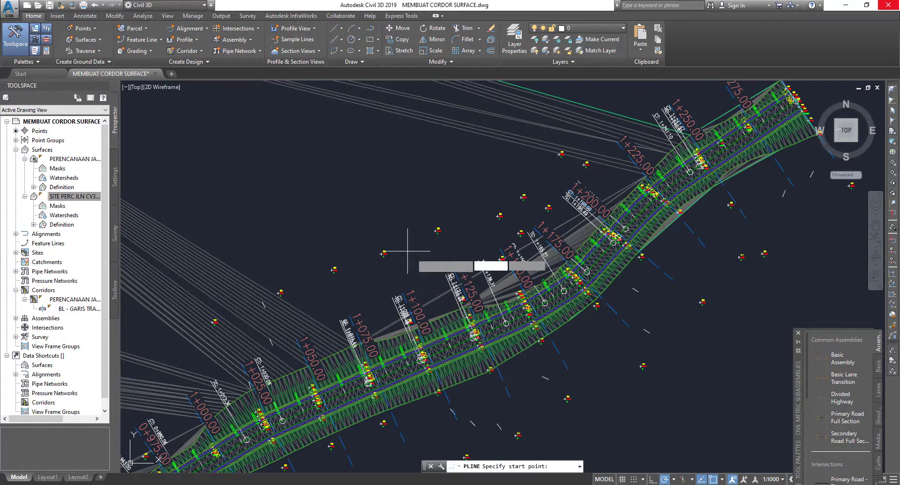
pyautogui.scroll(2, 570, 202)
pyautogui.scroll(1, 614, 177)
pyautogui.scroll(2, 609, 177)
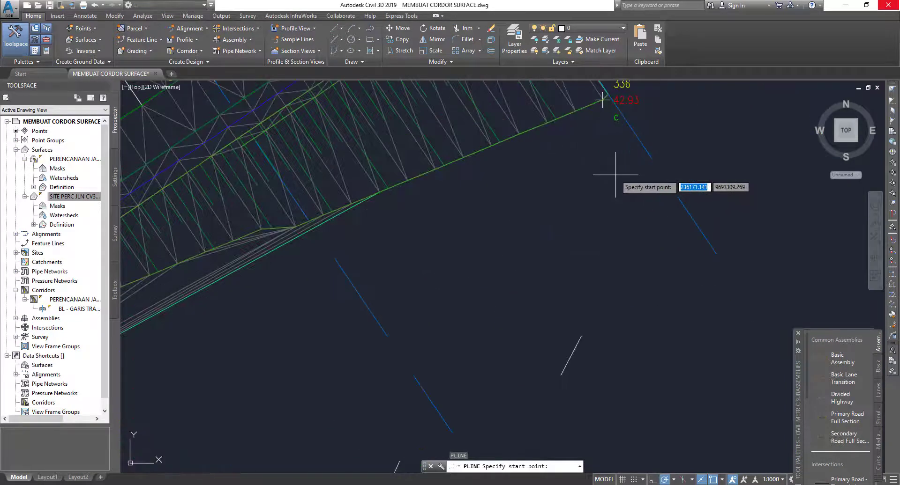
pyautogui.scroll(2, 614, 146)
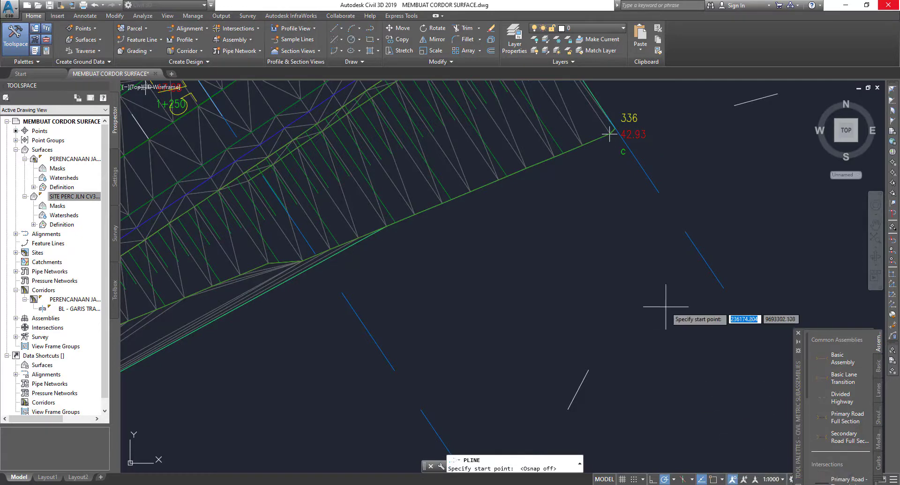
pyautogui.click(609, 134)
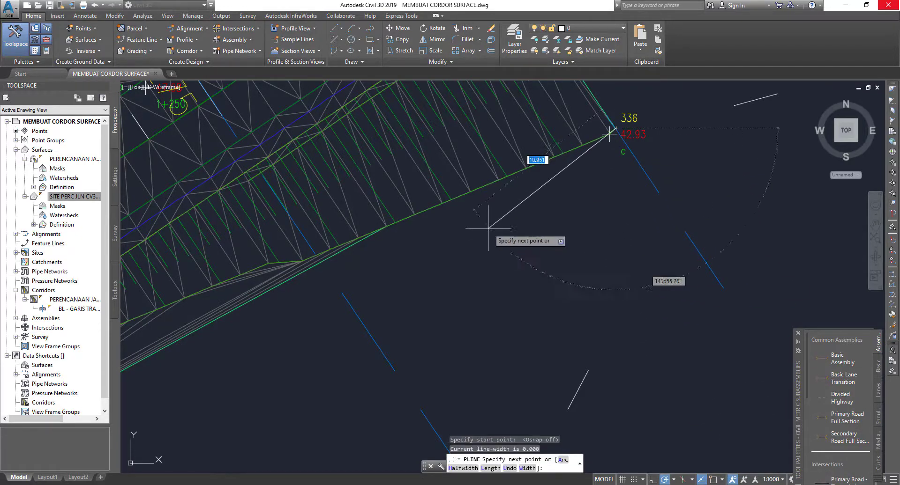
pyautogui.moveTo(462, 242); pyautogui.dragTo(527, 197, button='middle')
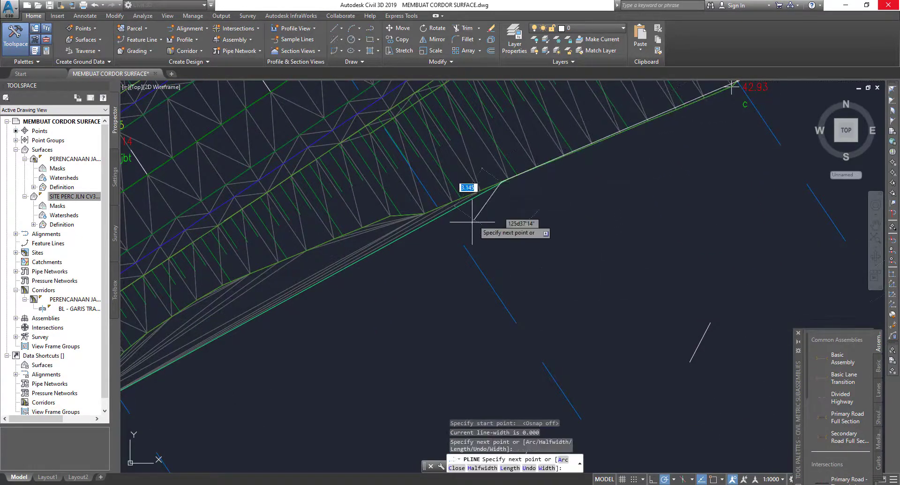
pyautogui.scroll(-3, 539, 197)
pyautogui.scroll(3, 533, 188)
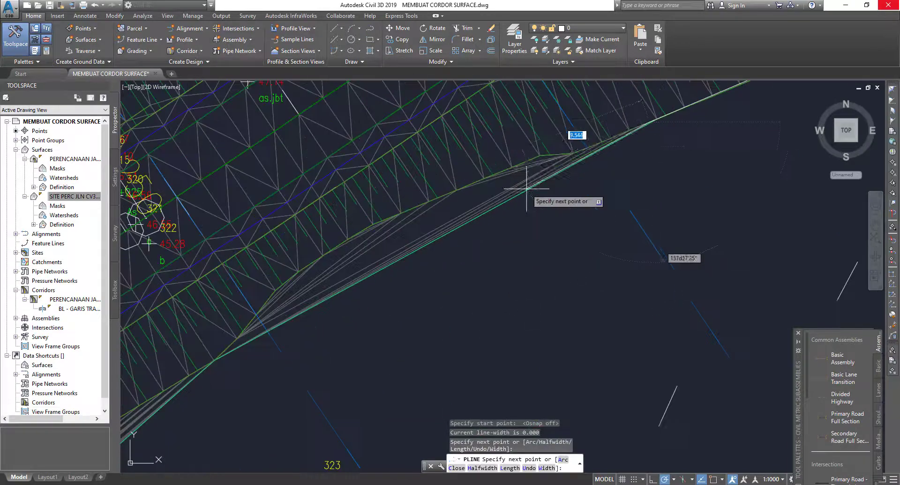
pyautogui.click(534, 158)
pyautogui.click(347, 237)
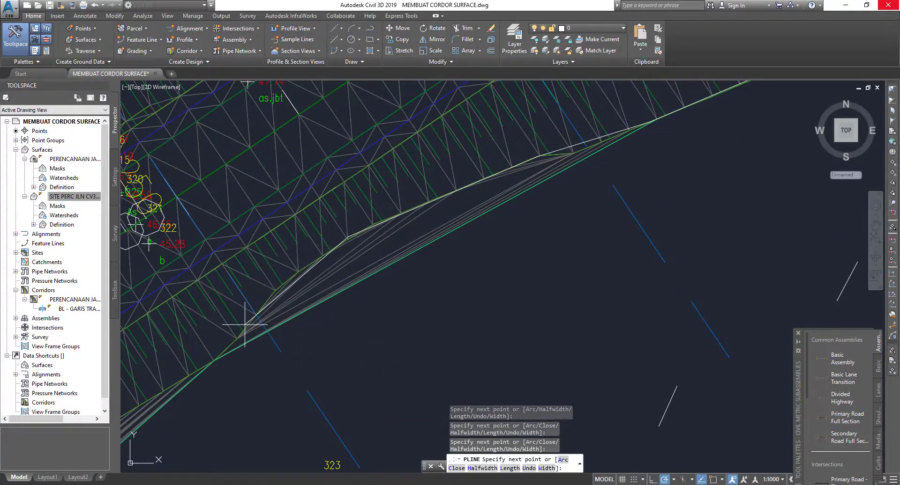
# Undo the stray segment and place vertices along the outer edge around stations 1+225–1+250.
pyautogui.scroll(-4, 252, 304)
pyautogui.moveTo(253, 304); pyautogui.dragTo(478, 234, button='middle')
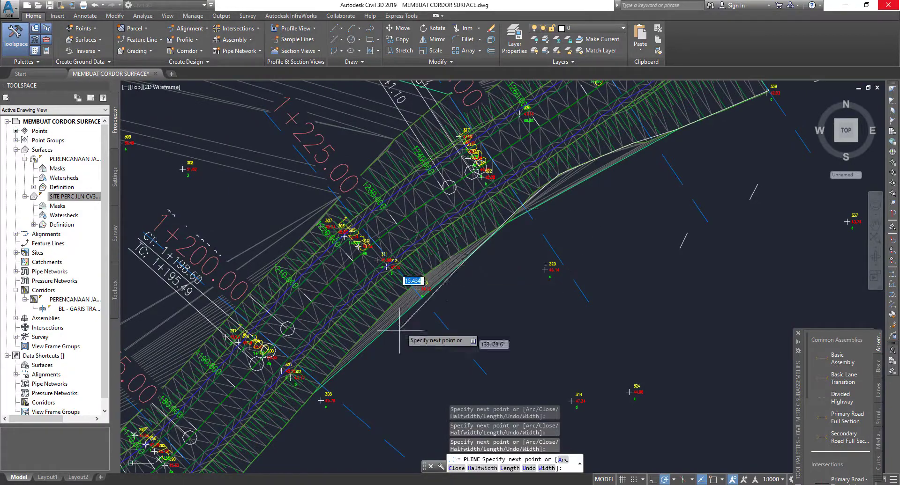
pyautogui.moveTo(394, 328); pyautogui.dragTo(552, 163, button='middle')
pyautogui.moveTo(531, 191); pyautogui.dragTo(438, 235, button='middle')
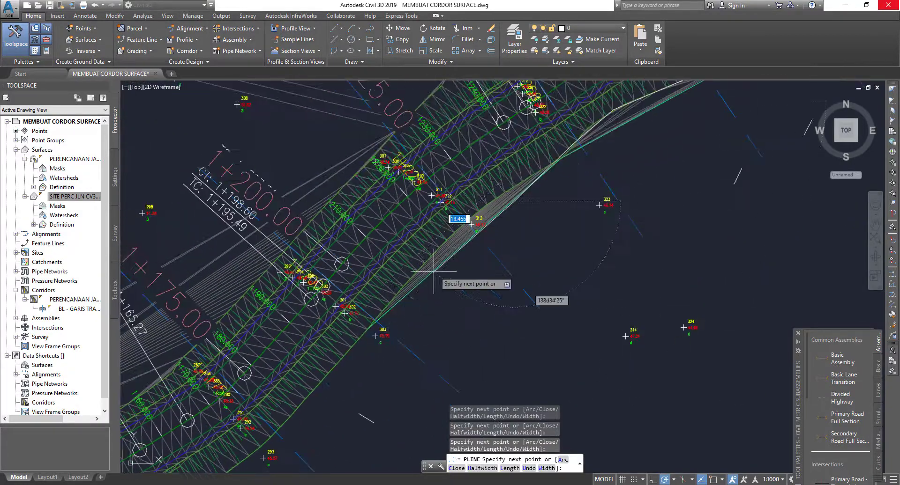
pyautogui.scroll(-2, 492, 252)
pyautogui.scroll(4, 471, 234)
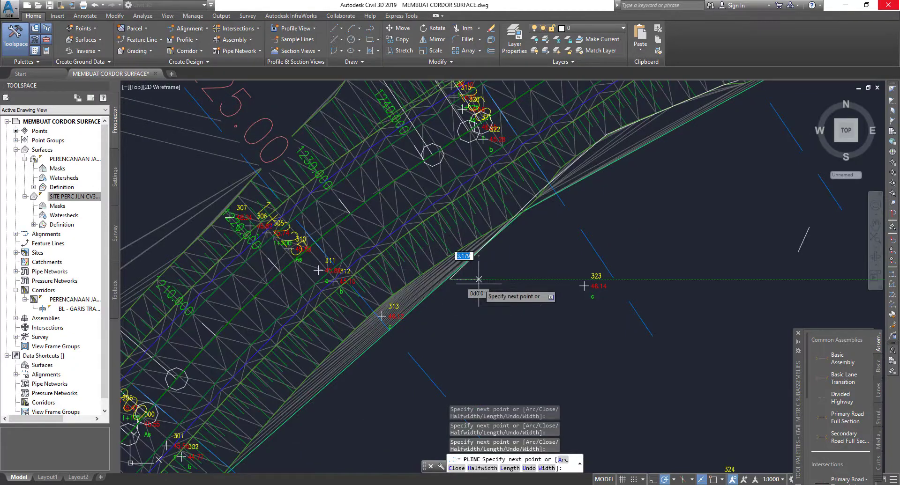
pyautogui.hotkey('ctrl', 'z')
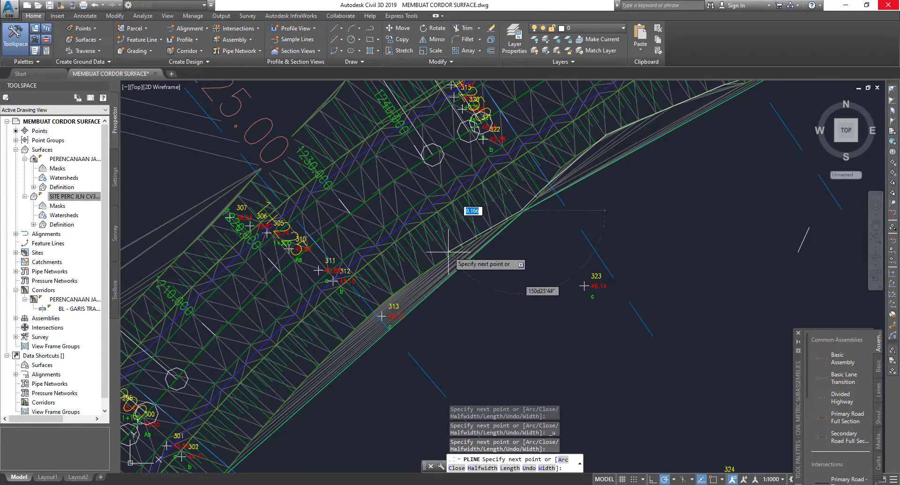
pyautogui.scroll(-5, 347, 345)
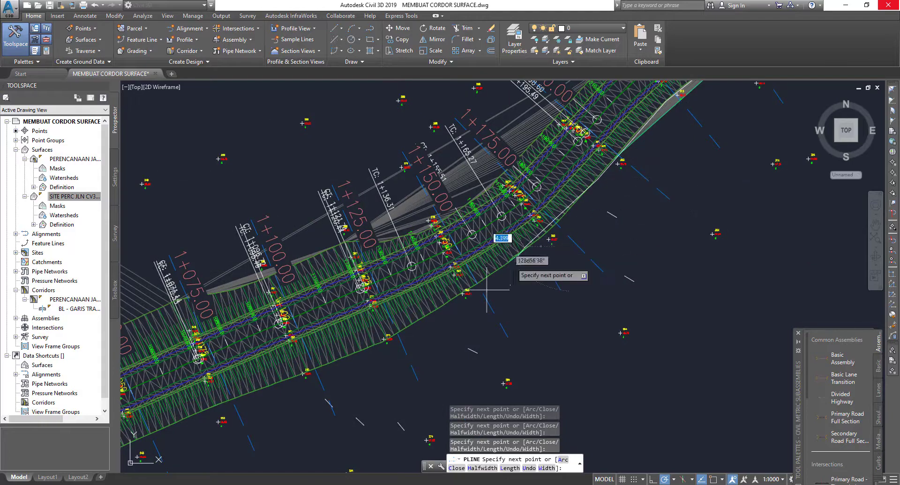
pyautogui.click(420, 318)
pyautogui.scroll(-5, 564, 277)
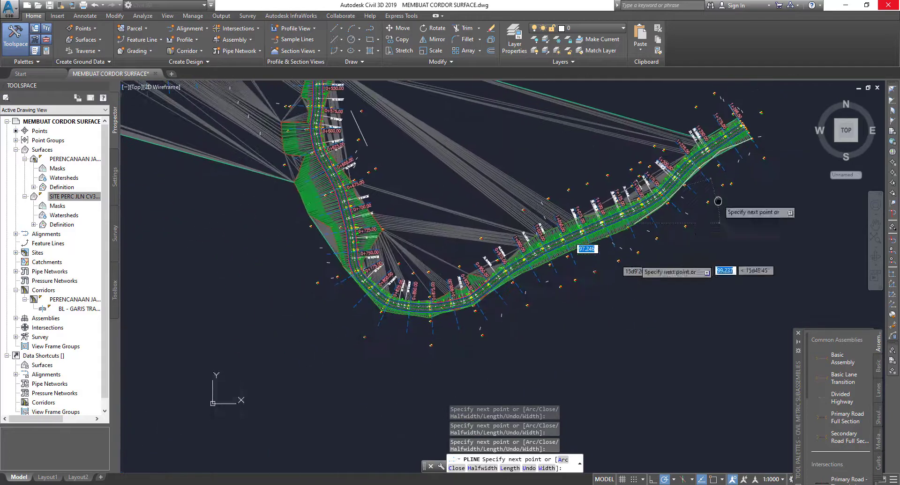
pyautogui.scroll(2, 543, 265)
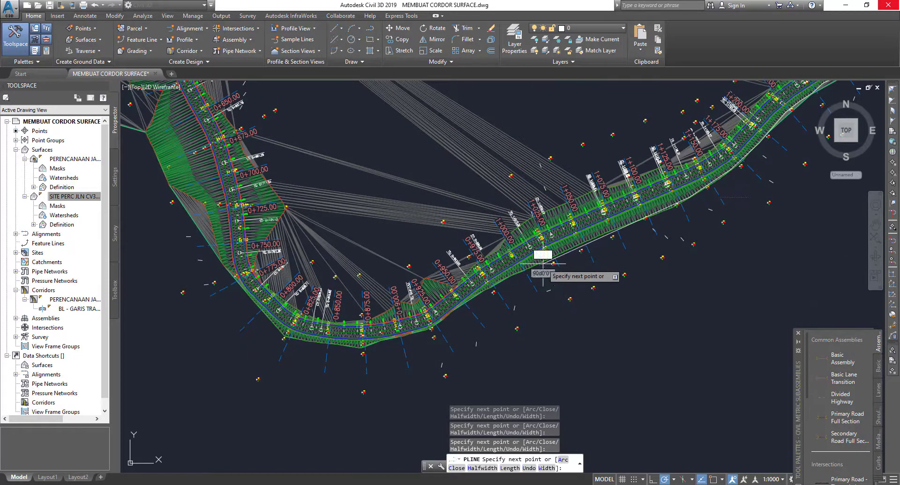
pyautogui.click(504, 280)
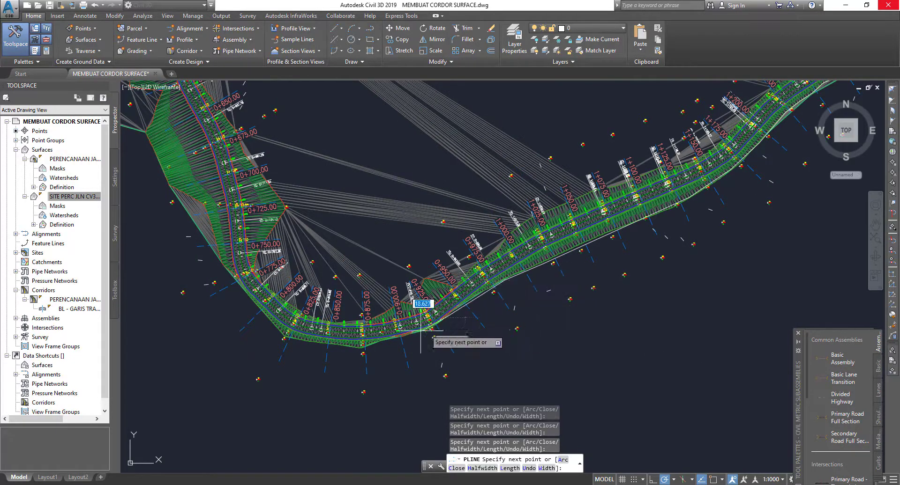
pyautogui.click(381, 342)
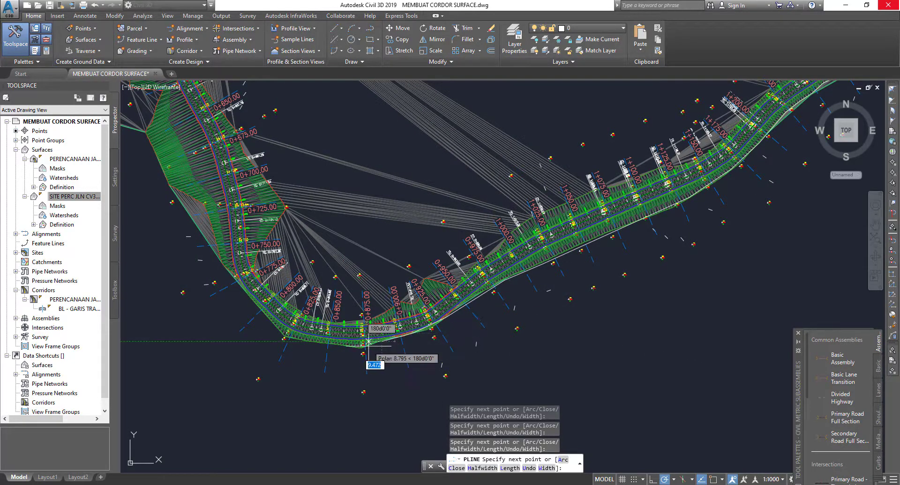
pyautogui.click(285, 336)
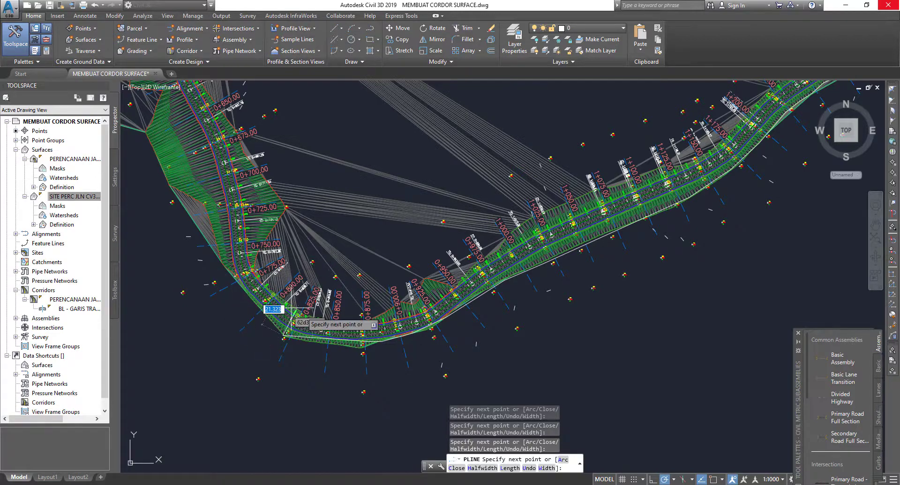
# Add daylight-edge vertices near 0+775, 0+725, the pointed tip and 0+625.
pyautogui.scroll(2, 298, 312)
pyautogui.scroll(2, 385, 343)
pyautogui.scroll(2, 387, 338)
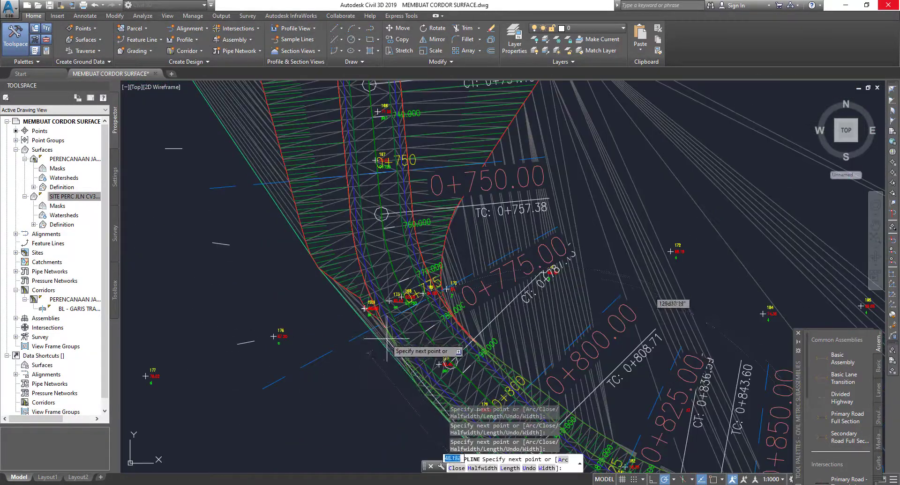
pyautogui.click(357, 294)
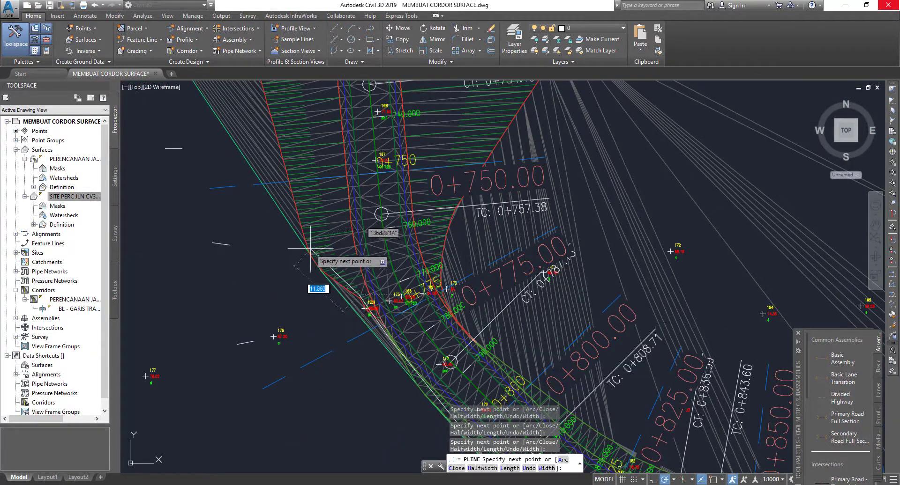
pyautogui.scroll(-3, 310, 249)
pyautogui.moveTo(302, 178); pyautogui.dragTo(295, 244, button='middle')
pyautogui.scroll(2, 293, 217)
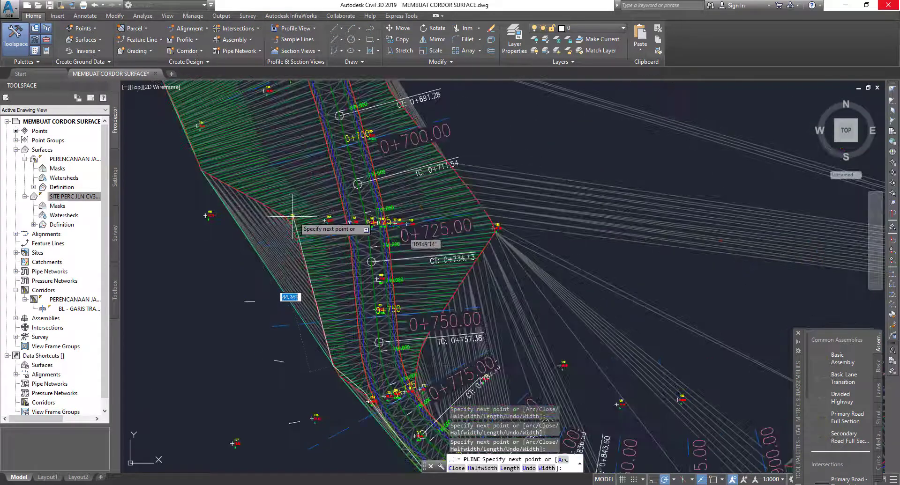
pyautogui.click(289, 217)
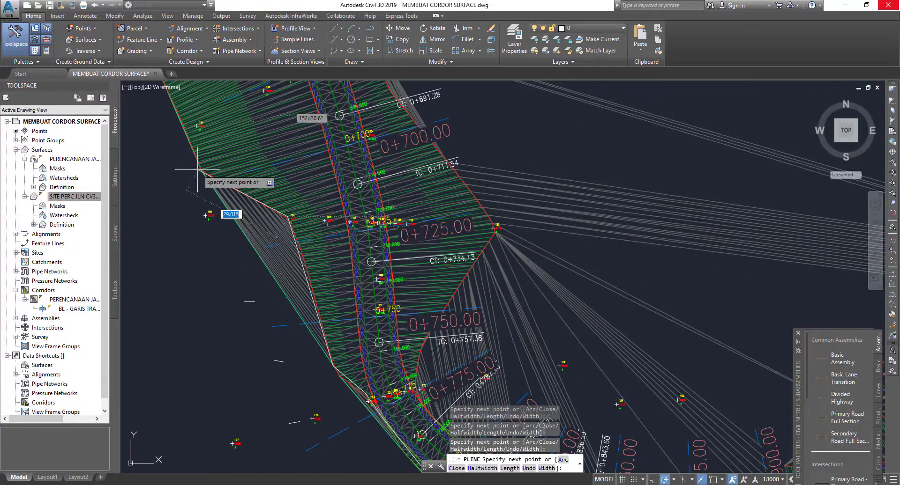
pyautogui.scroll(-5, 197, 170)
pyautogui.scroll(3, 469, 258)
pyautogui.scroll(2, 463, 274)
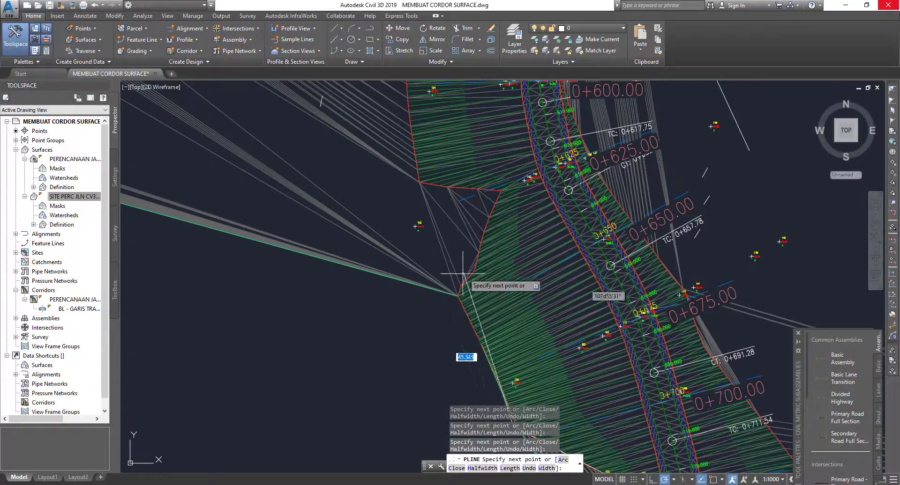
pyautogui.click(458, 295)
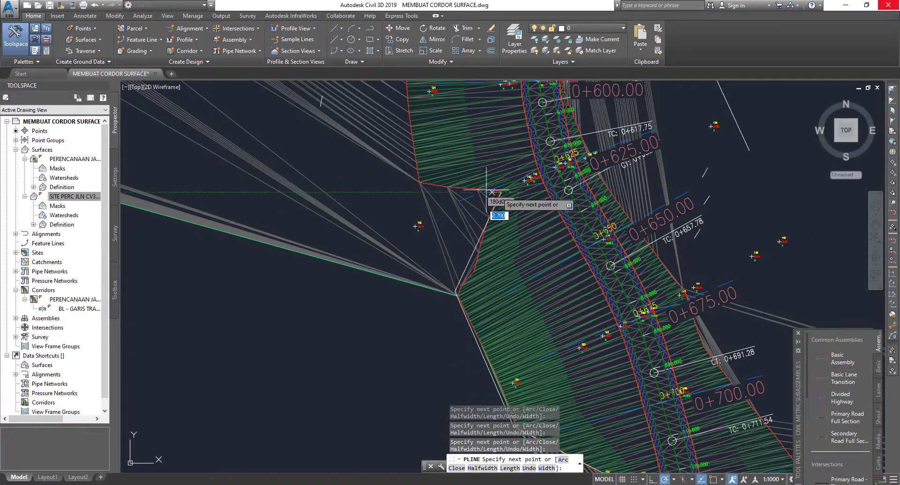
pyautogui.click(492, 193)
# Add vertices at the outline corners near stations 0+600, 0+575 and 0+550.
pyautogui.scroll(-2, 411, 157)
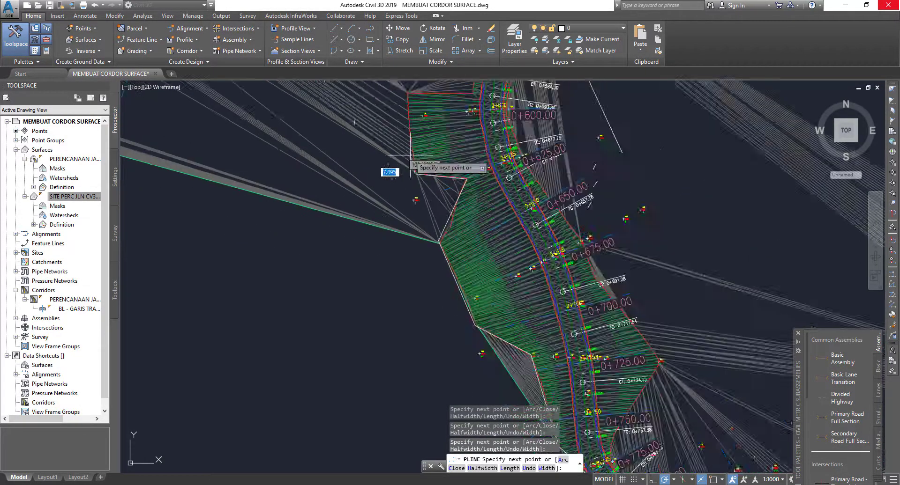
pyautogui.scroll(-4, 412, 315)
pyautogui.scroll(2, 431, 281)
pyautogui.scroll(2, 437, 270)
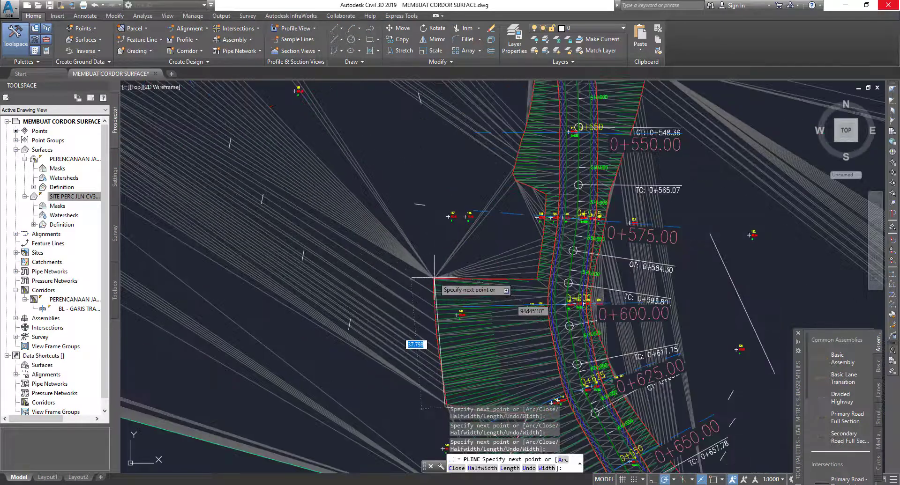
pyautogui.click(434, 278)
pyautogui.click(538, 278)
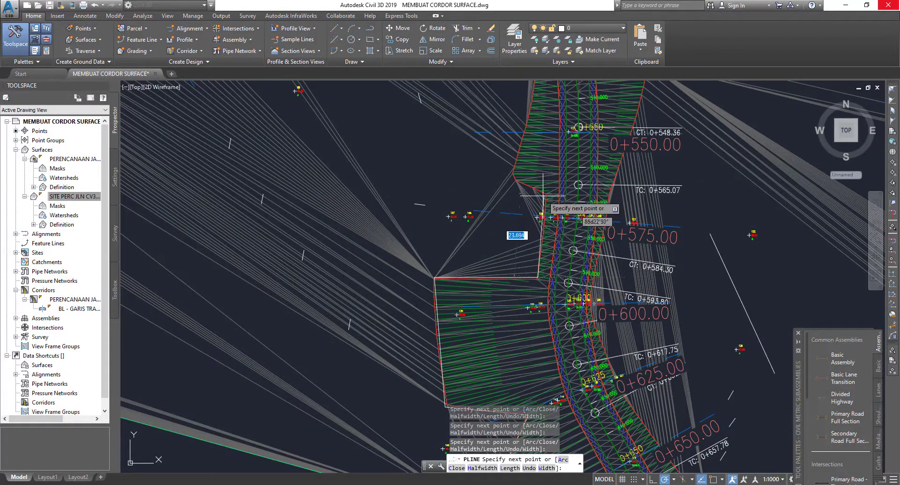
pyautogui.click(544, 195)
pyautogui.scroll(-3, 515, 141)
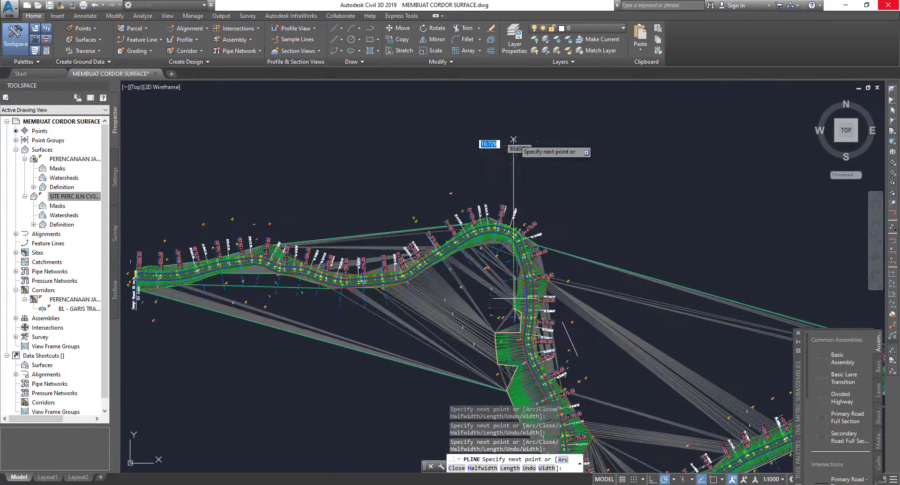
pyautogui.scroll(2, 523, 270)
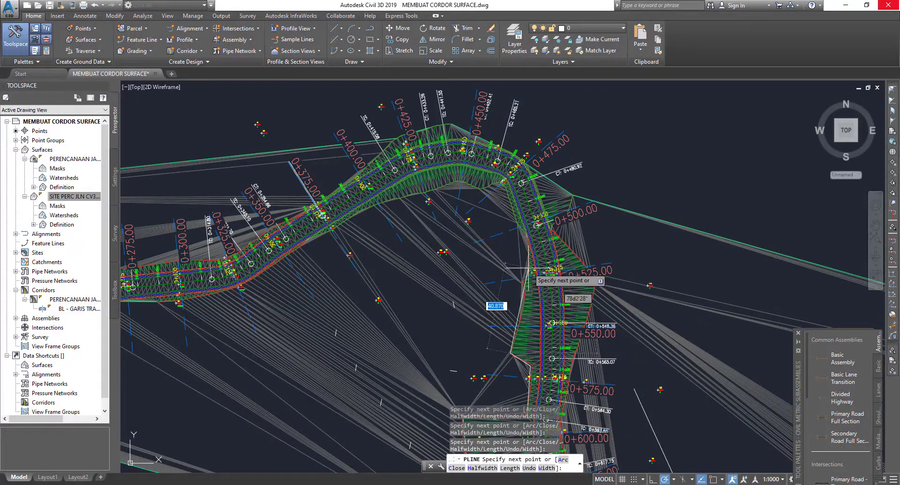
pyautogui.scroll(4, 530, 246)
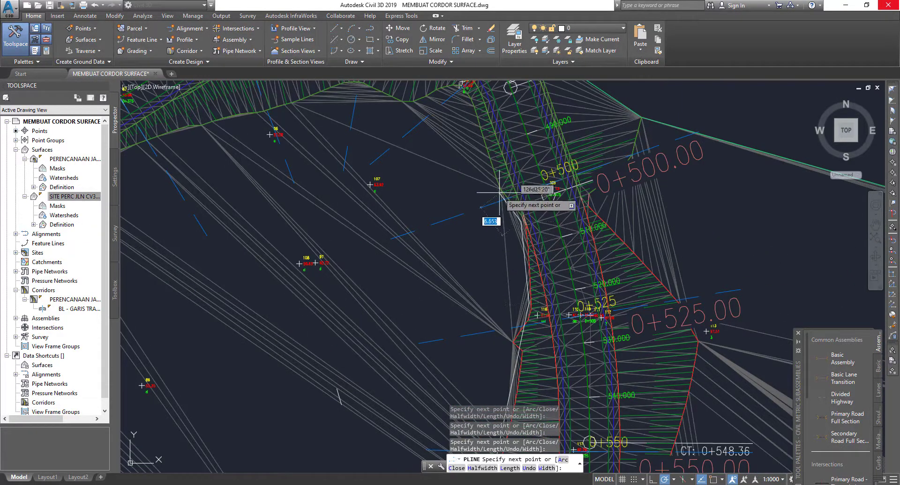
# Trace the lower road edge between stations 0+400 and 0+225 with further vertices.
pyautogui.moveTo(499, 193); pyautogui.dragTo(566, 270, button='middle')
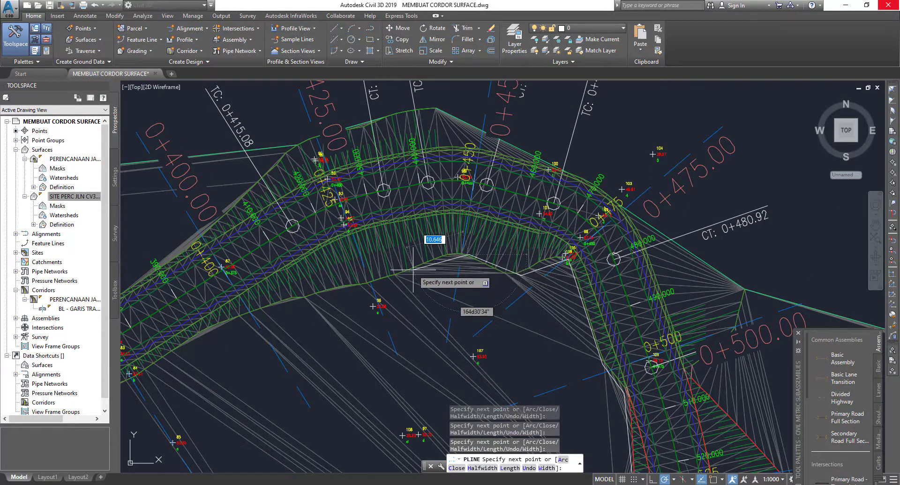
pyautogui.moveTo(237, 297); pyautogui.dragTo(714, 257, button='middle')
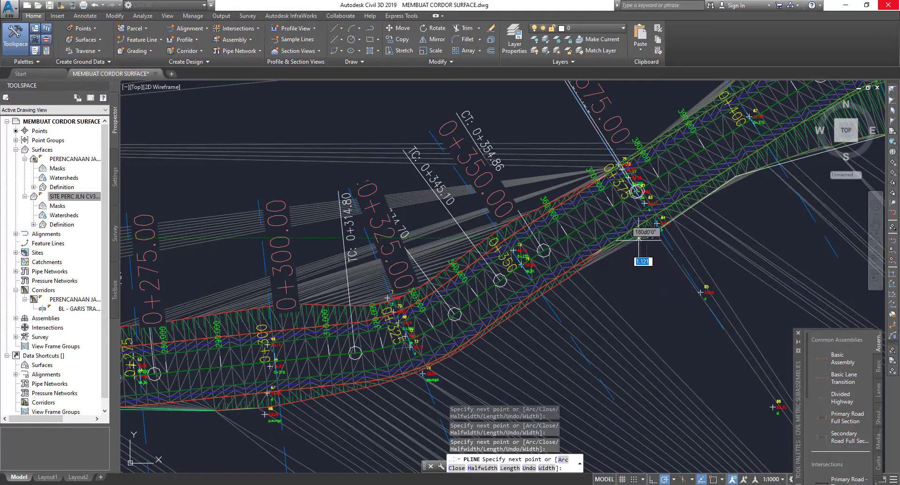
pyautogui.moveTo(555, 284); pyautogui.dragTo(826, 136, button='middle')
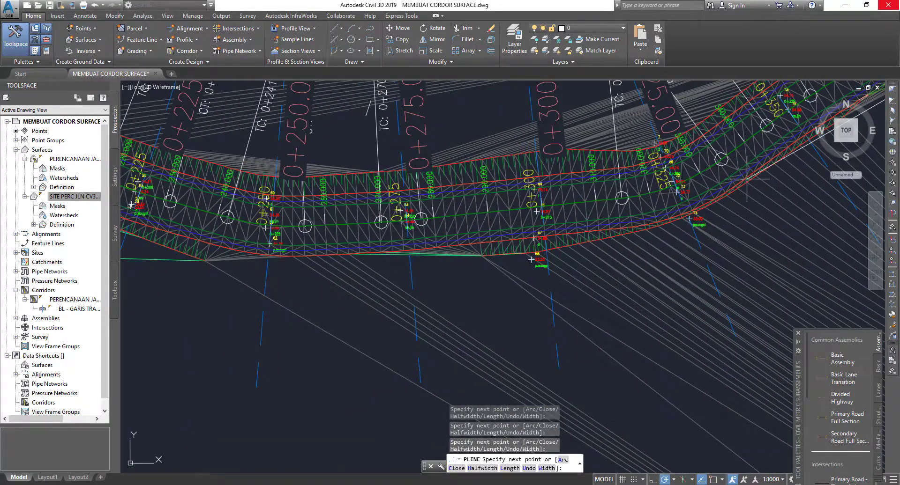
pyautogui.click(688, 218)
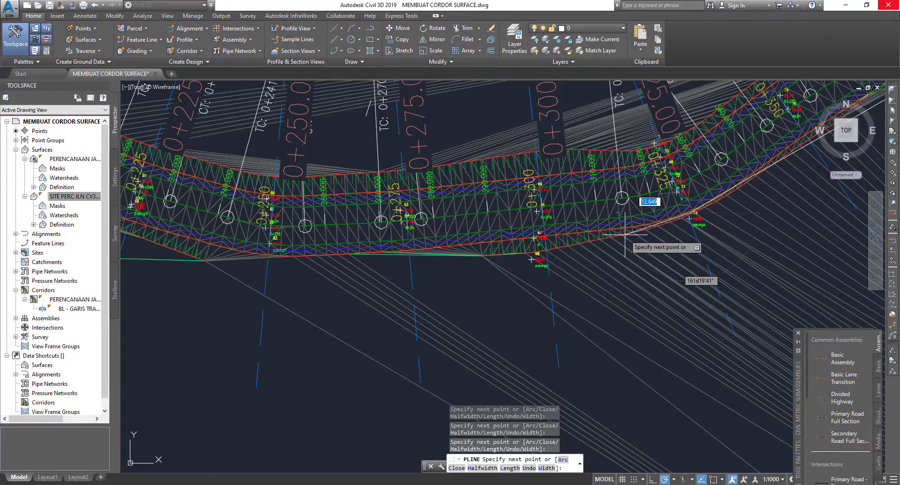
pyautogui.click(529, 254)
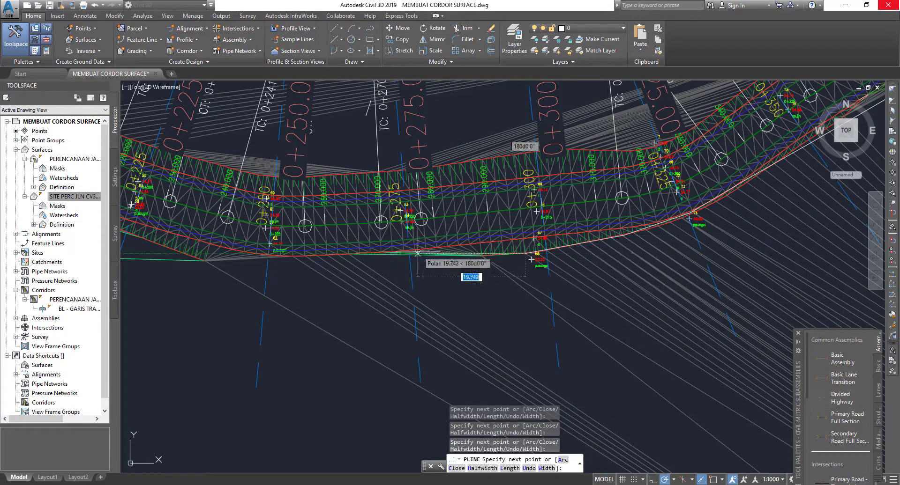
pyautogui.click(206, 259)
pyautogui.scroll(-2, 403, 261)
pyautogui.scroll(2, 403, 261)
pyautogui.scroll(2, 520, 248)
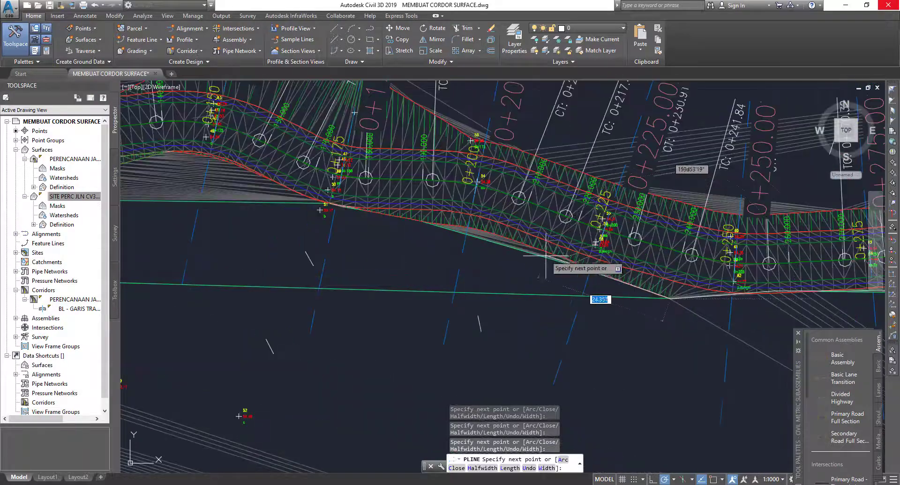
pyautogui.click(522, 244)
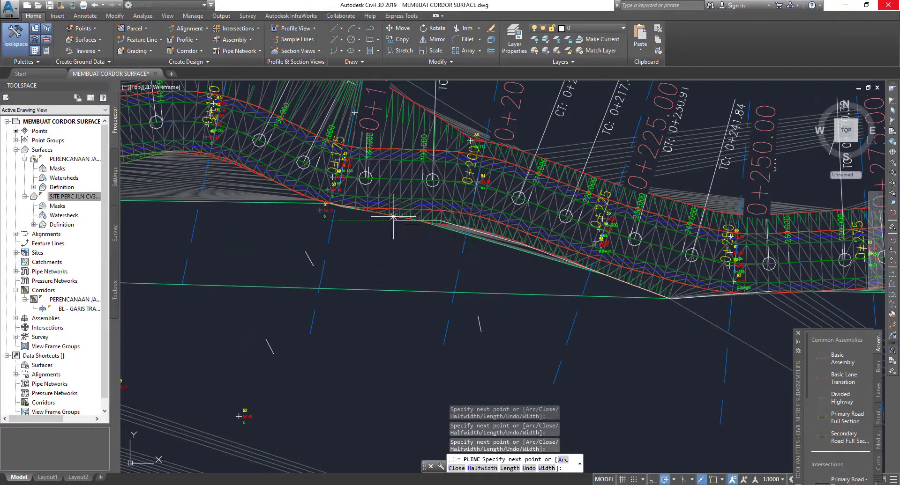
pyautogui.moveTo(260, 163)
pyautogui.mouseDown(button='middle')
pyautogui.moveTo(443, 182)
pyautogui.moveTo(824, 174)
pyautogui.mouseUp(button='middle')
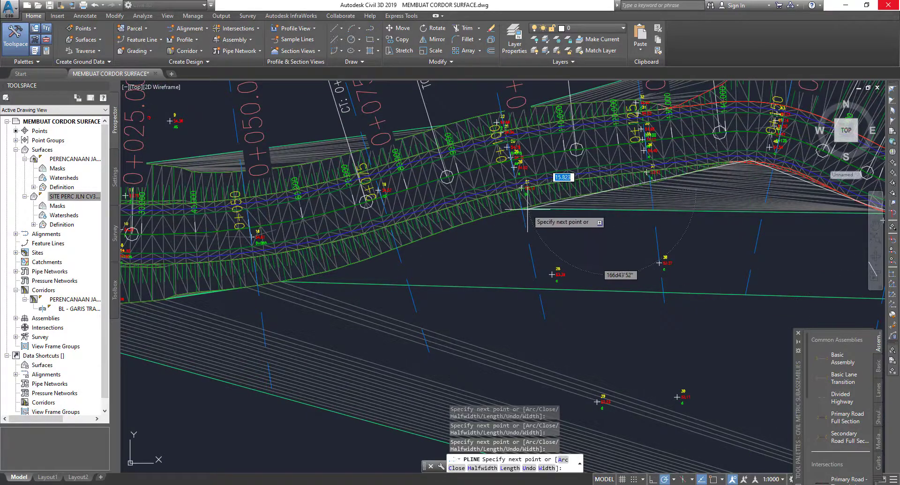
pyautogui.scroll(-3, 450, 235)
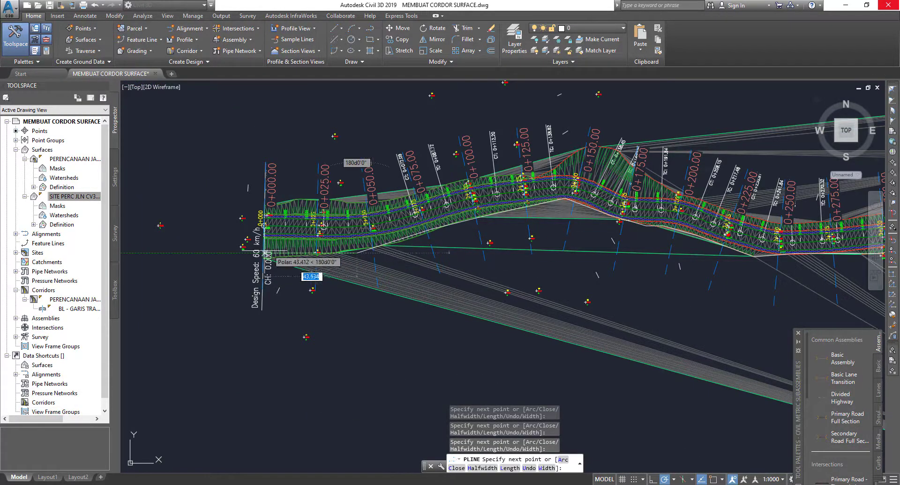
# Place vertices at the corridor start and along the upper edge near 0+150 and 0+200.
pyautogui.click(258, 203)
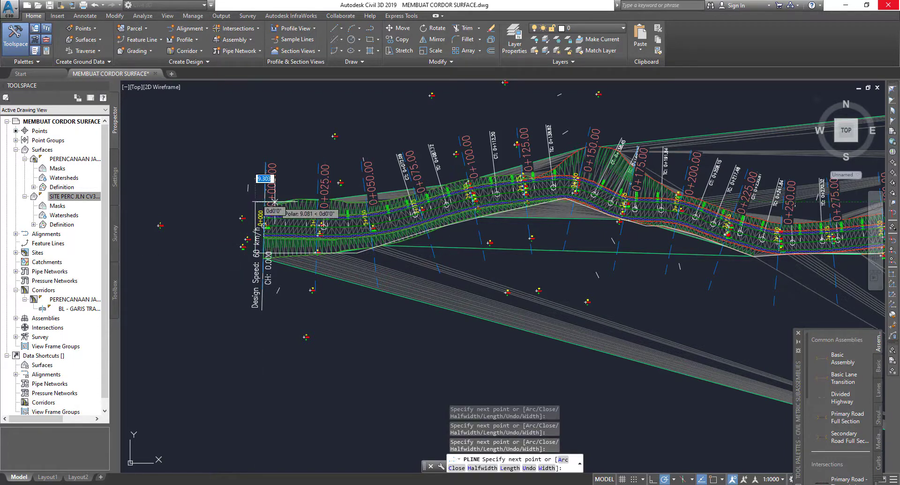
pyautogui.scroll(4, 283, 203)
pyautogui.click(378, 193)
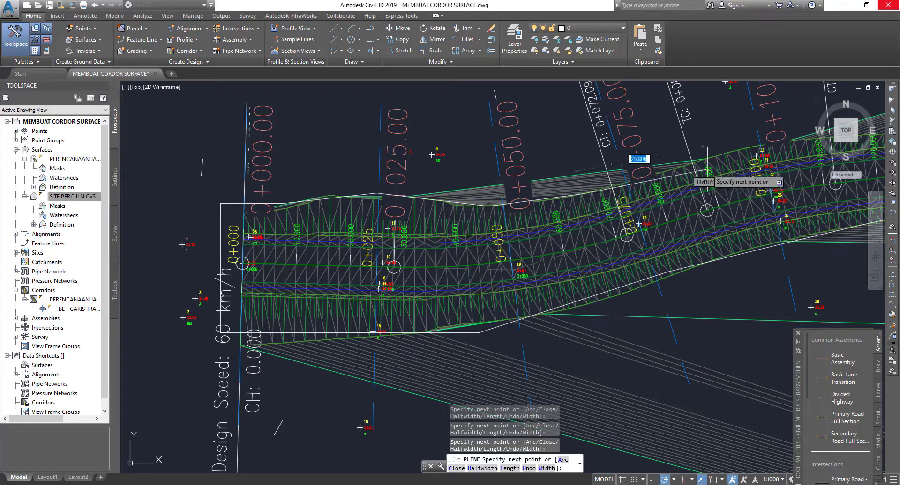
pyautogui.moveTo(813, 140); pyautogui.dragTo(244, 298, button='middle')
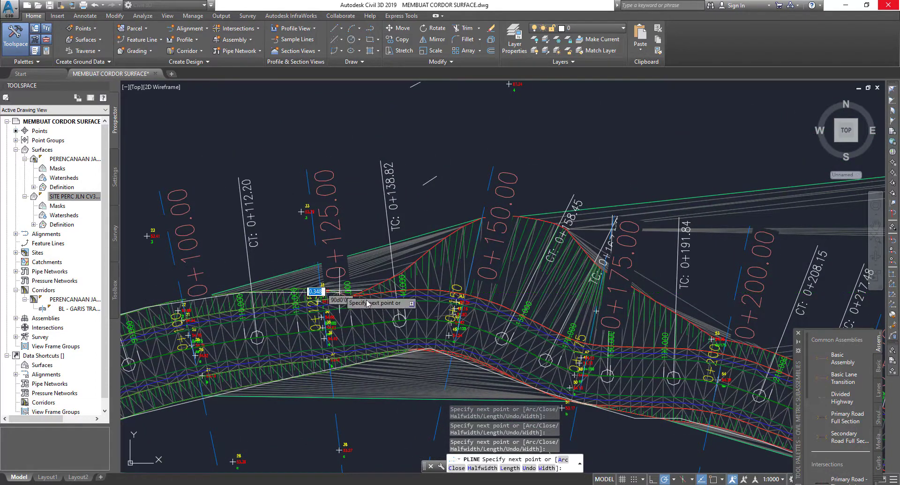
pyautogui.scroll(4, 364, 283)
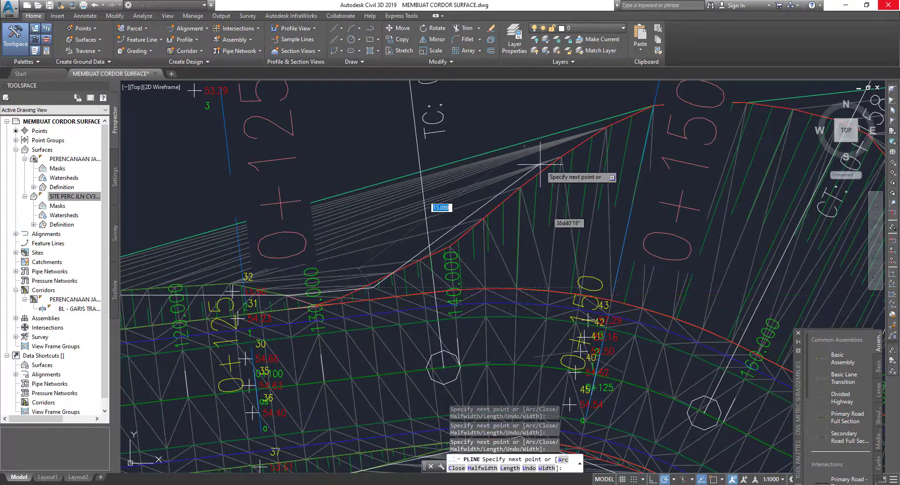
pyautogui.moveTo(567, 158); pyautogui.dragTo(396, 237, button='middle')
pyautogui.click(488, 202)
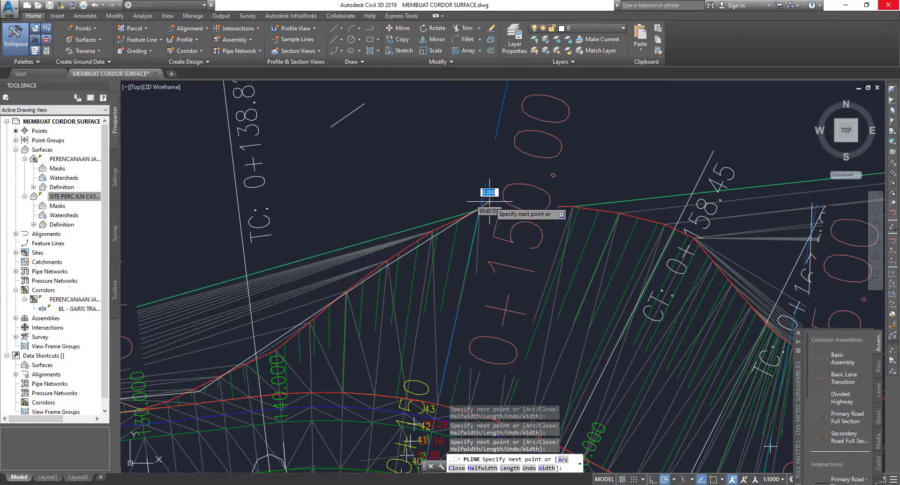
pyautogui.moveTo(710, 252); pyautogui.dragTo(349, 191, button='middle')
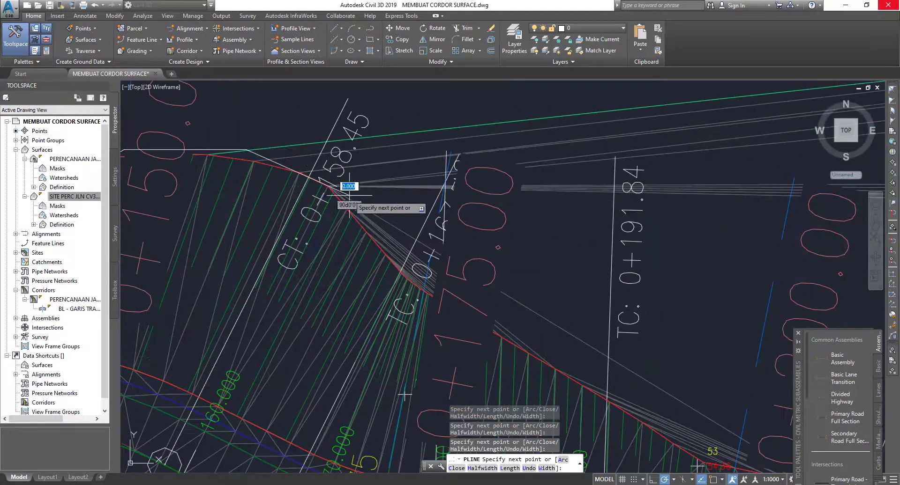
pyautogui.moveTo(667, 368); pyautogui.dragTo(410, 250, button='middle')
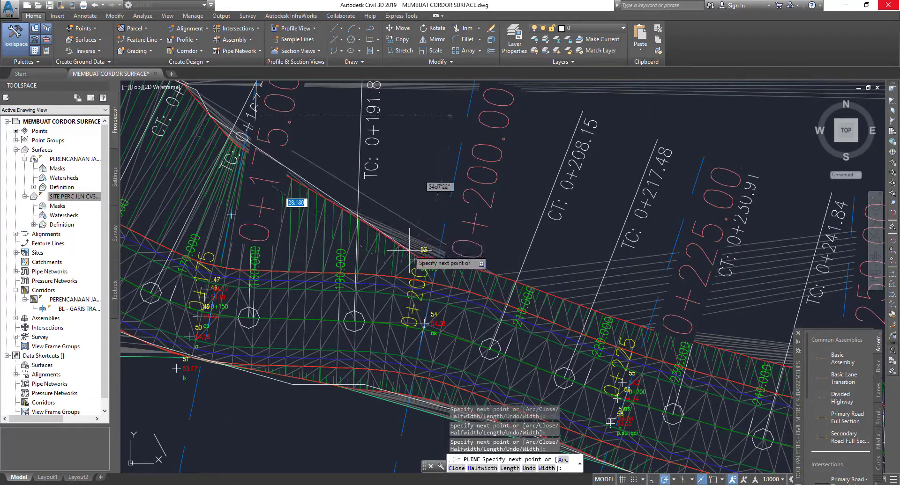
pyautogui.click(534, 288)
# Follow the upper daylight edge around the curve and add a vertex near 0+425.
pyautogui.moveTo(718, 344); pyautogui.dragTo(437, 265, button='middle')
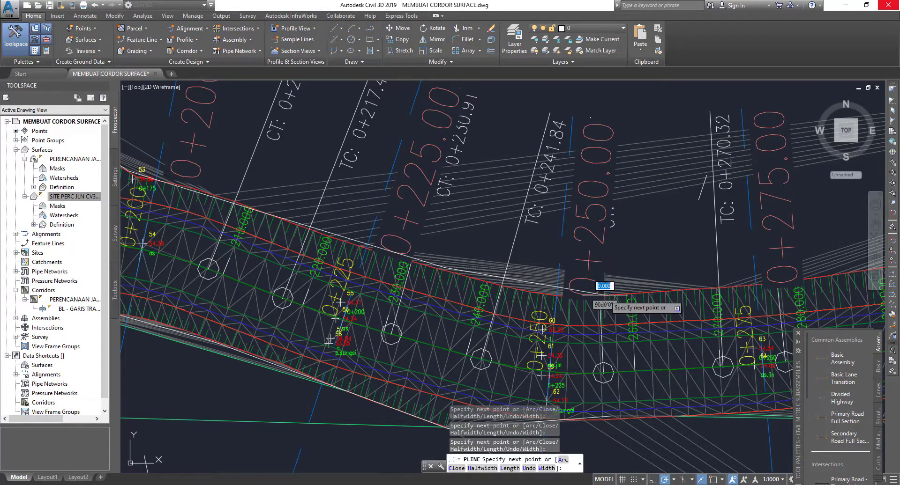
pyautogui.moveTo(689, 225); pyautogui.dragTo(339, 235, button='middle')
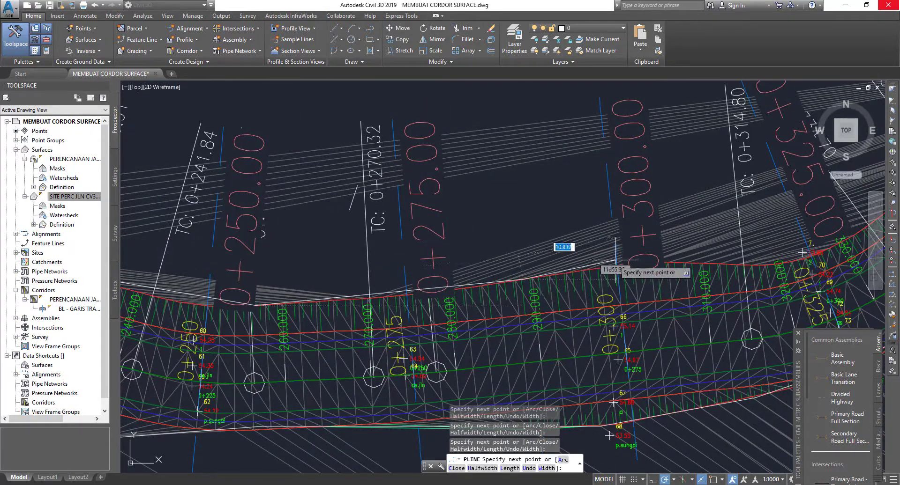
pyautogui.scroll(-3, 739, 261)
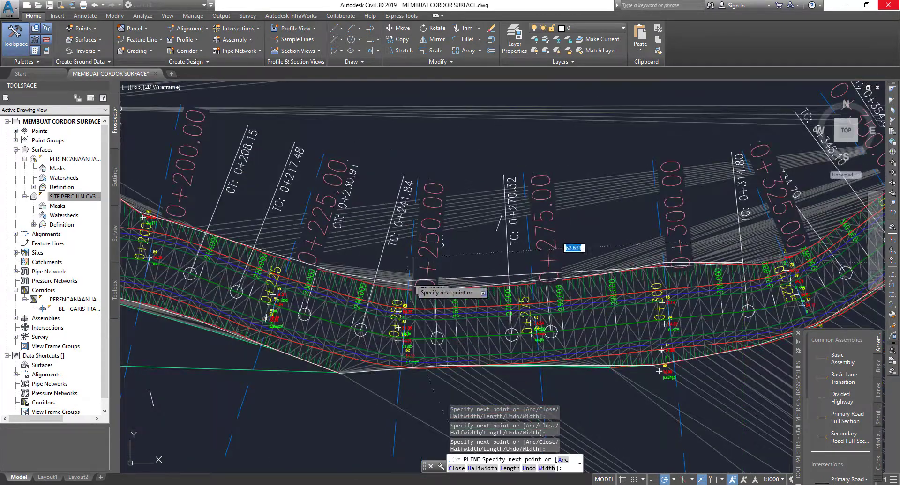
pyautogui.scroll(-2, 422, 262)
pyautogui.moveTo(427, 245); pyautogui.dragTo(164, 284, button='middle')
pyautogui.scroll(2, 225, 276)
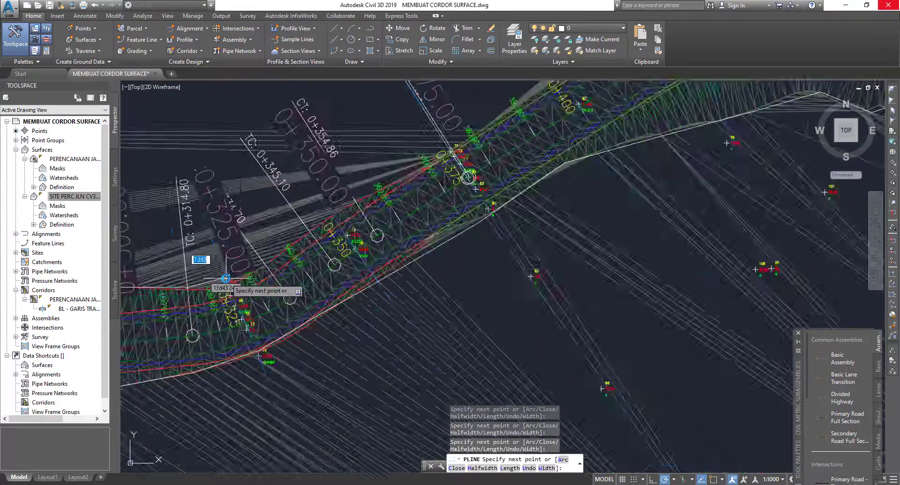
pyautogui.scroll(2, 215, 281)
pyautogui.scroll(-2, 435, 145)
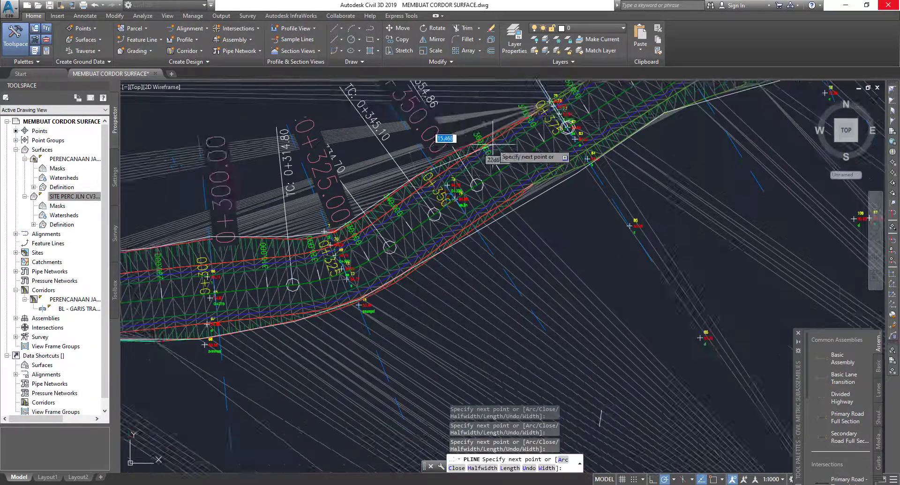
pyautogui.scroll(-1, 468, 168)
pyautogui.moveTo(528, 154); pyautogui.dragTo(352, 340, button='middle')
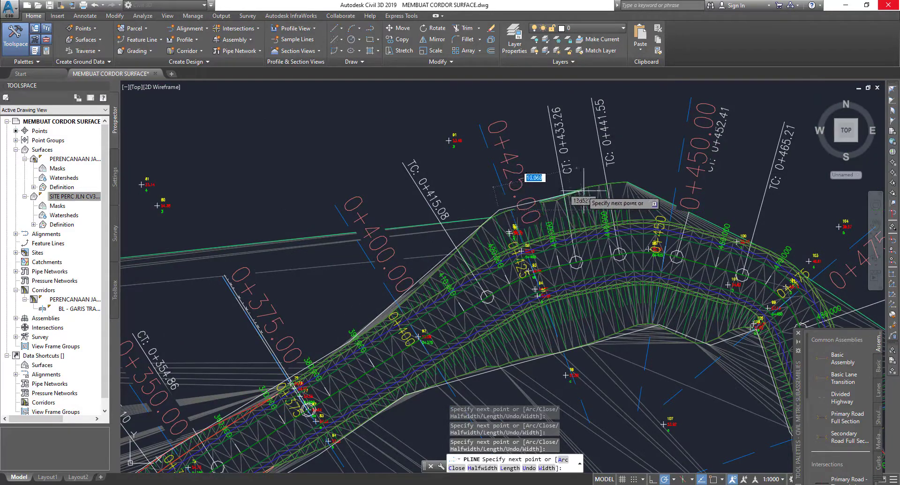
pyautogui.click(600, 184)
# Undo the misplaced segment and add a daylight-edge vertex near station 0+925.
pyautogui.scroll(-4, 665, 202)
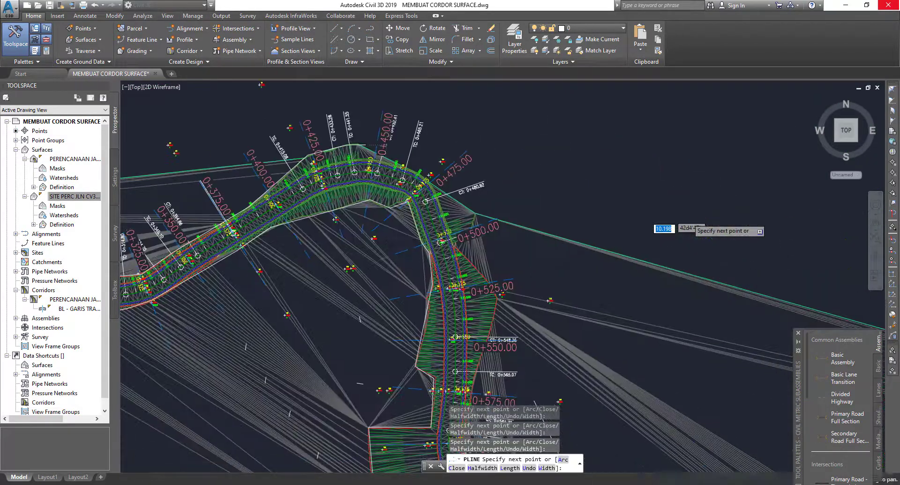
pyautogui.scroll(3, 474, 199)
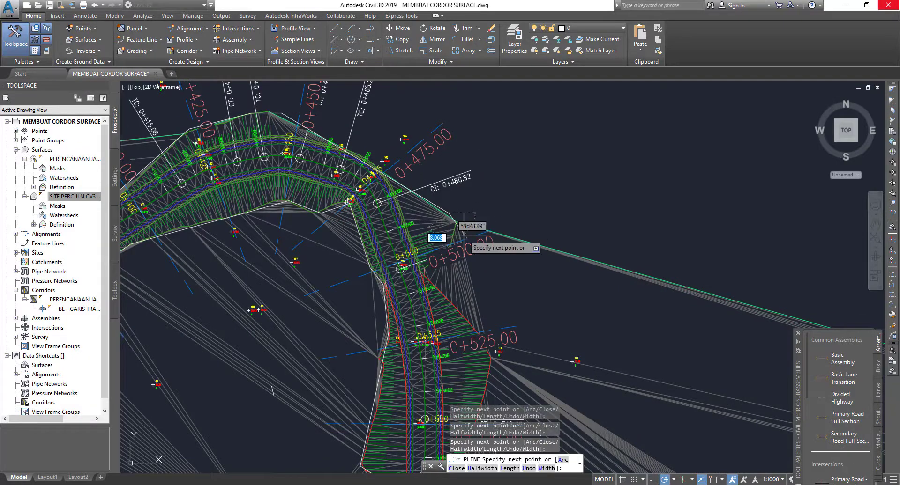
pyautogui.moveTo(464, 242); pyautogui.dragTo(413, 119, button='middle')
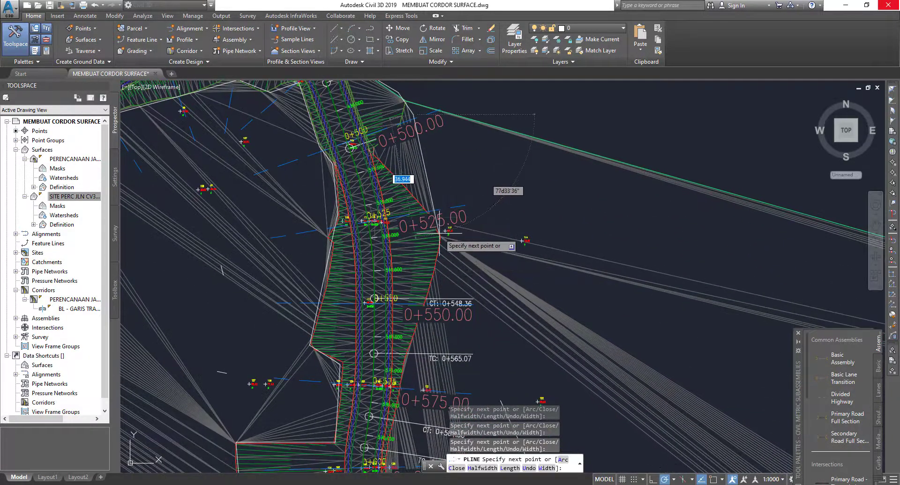
pyautogui.moveTo(446, 277); pyautogui.dragTo(383, 94, button='middle')
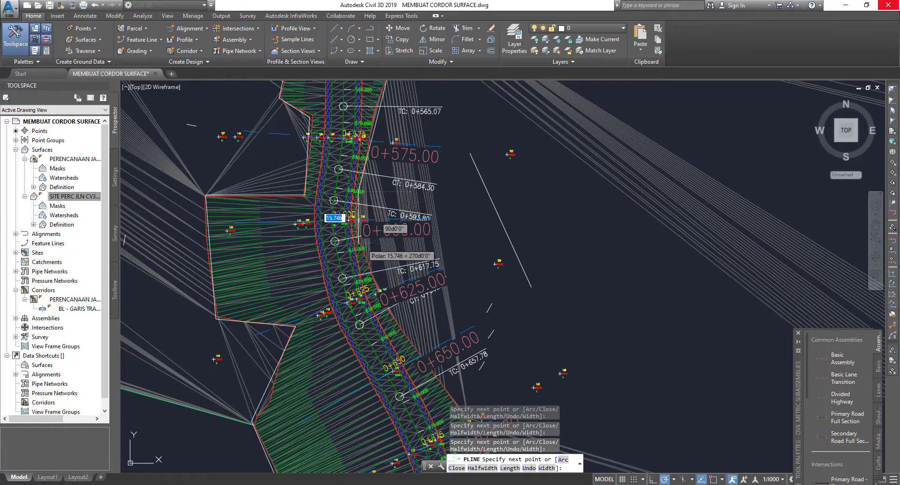
pyautogui.moveTo(450, 435); pyautogui.dragTo(396, 279, button='middle')
pyautogui.scroll(-2, 357, 179)
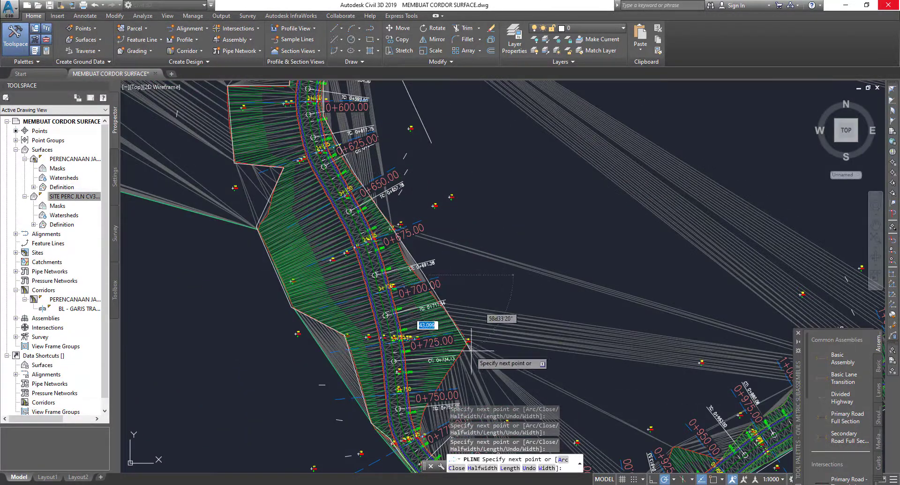
pyautogui.scroll(-2, 464, 281)
pyautogui.scroll(4, 452, 177)
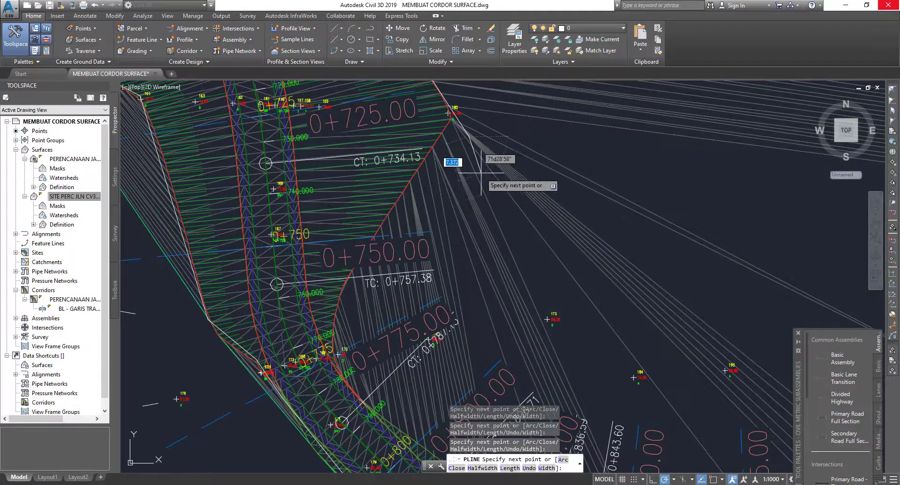
pyautogui.hotkey('ctrl', 'z')
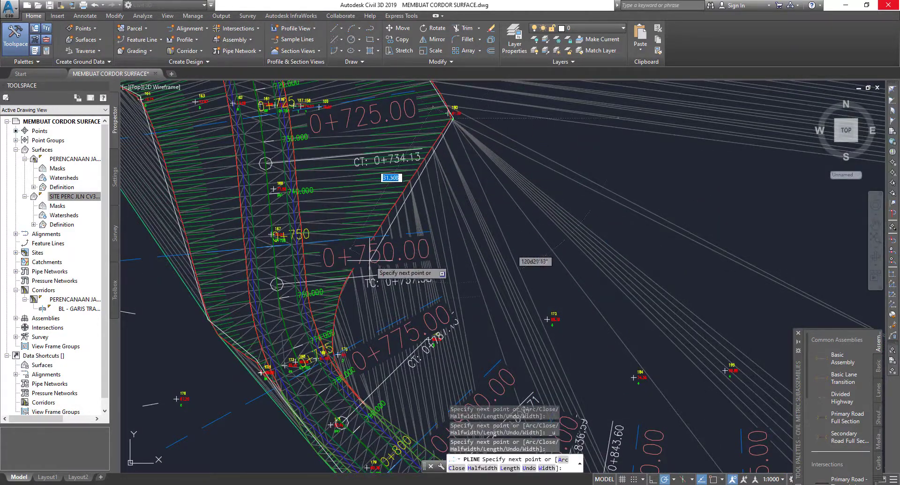
pyautogui.moveTo(349, 340); pyautogui.dragTo(289, 199, button='middle')
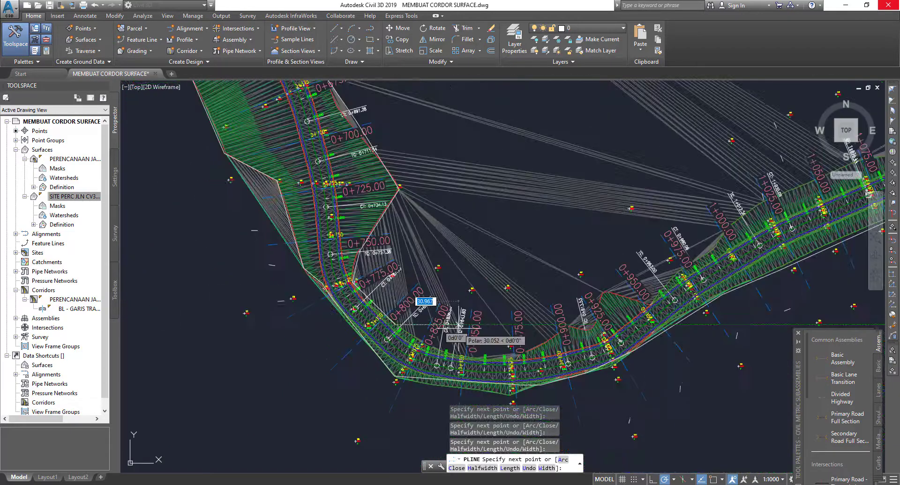
pyautogui.scroll(-4, 444, 330)
pyautogui.scroll(3, 444, 331)
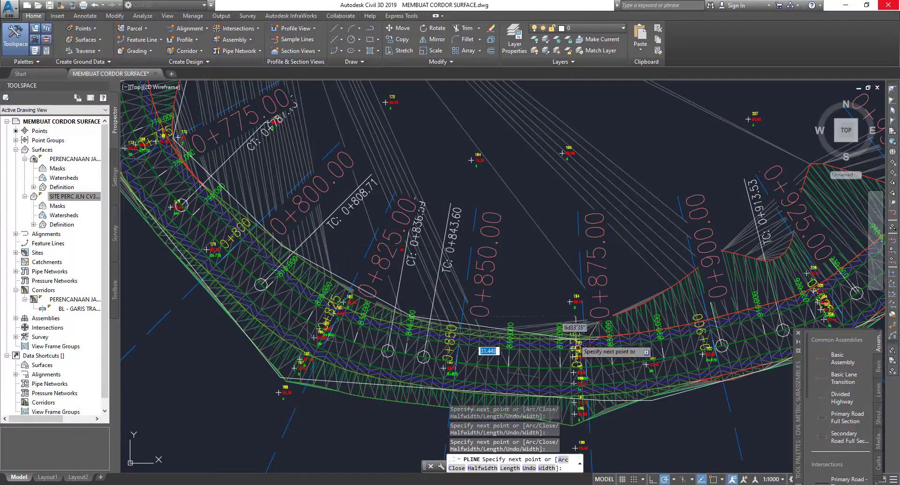
pyautogui.moveTo(803, 159); pyautogui.dragTo(451, 271, button='middle')
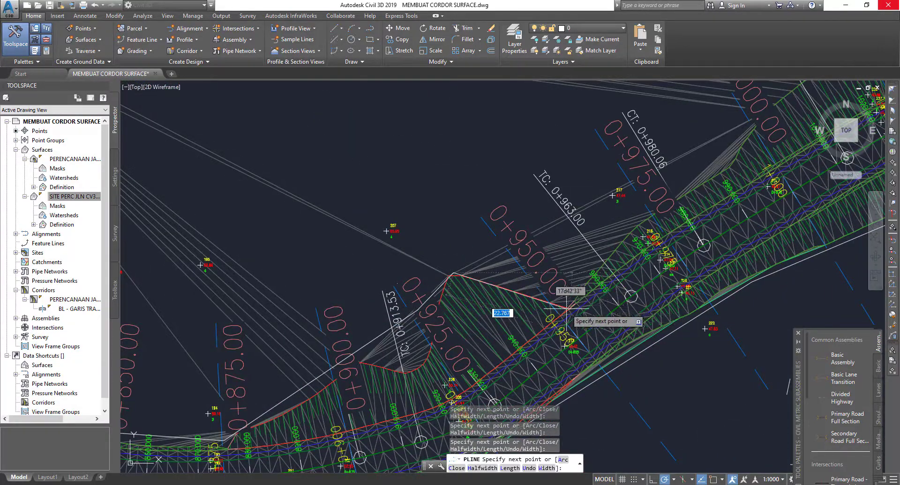
pyautogui.click(567, 310)
# Close the polyline at the corridor's end near station 1+296.50.
pyautogui.moveTo(658, 204); pyautogui.dragTo(363, 389, button='middle')
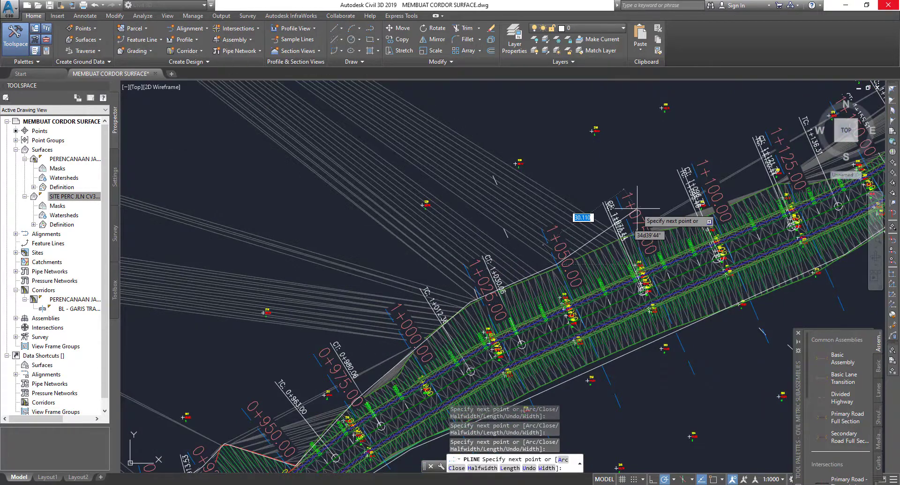
pyautogui.scroll(-2, 637, 208)
pyautogui.moveTo(609, 214); pyautogui.dragTo(439, 344, button='middle')
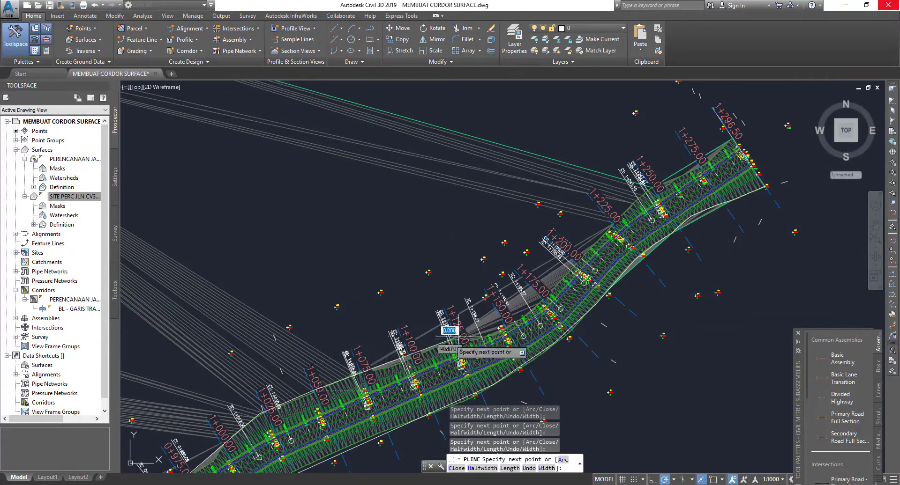
pyautogui.scroll(2, 496, 337)
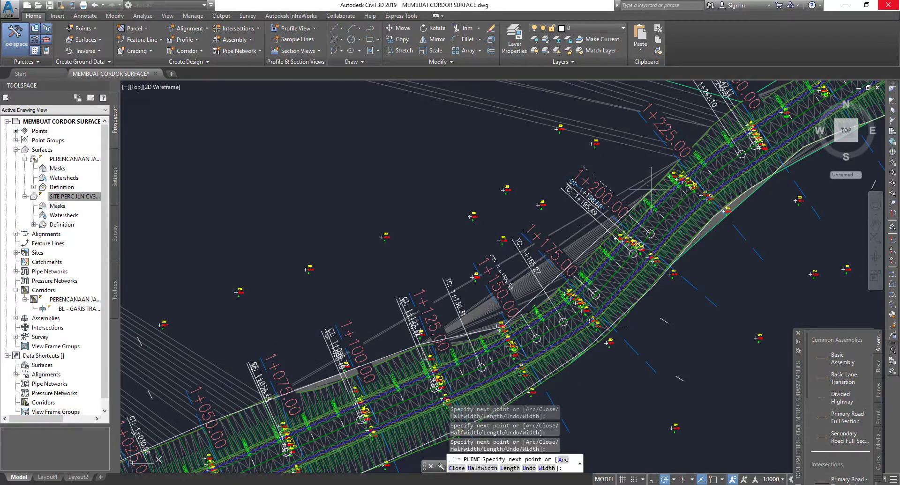
pyautogui.moveTo(653, 165); pyautogui.dragTo(493, 313, button='middle')
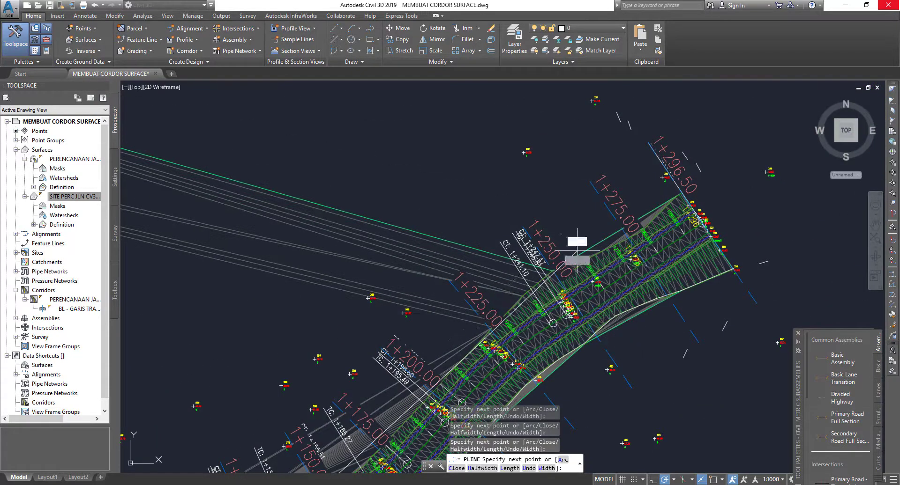
pyautogui.scroll(2, 677, 198)
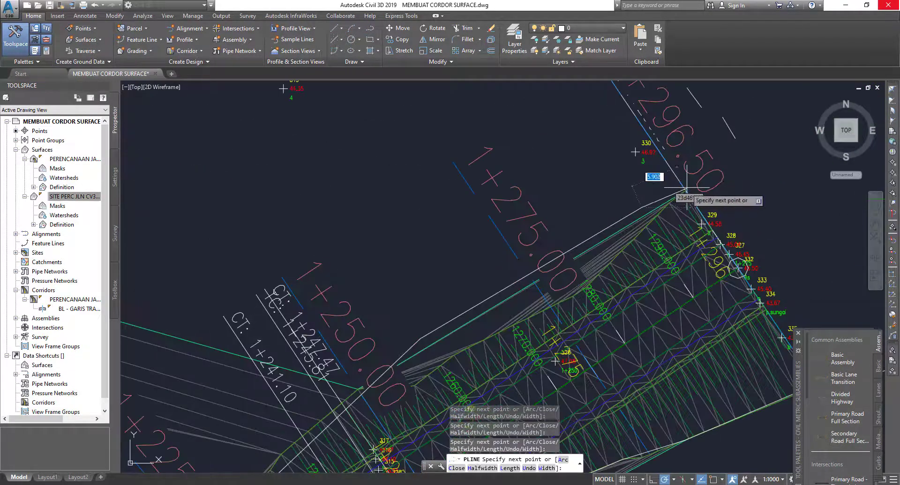
pyautogui.moveTo(677, 198); pyautogui.dragTo(505, 184, button='middle')
pyautogui.write('c')
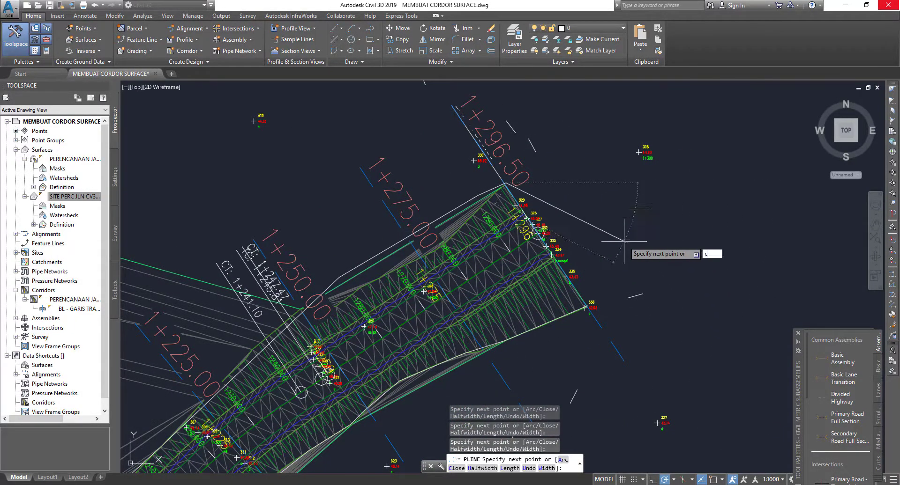
pyautogui.press('Return')
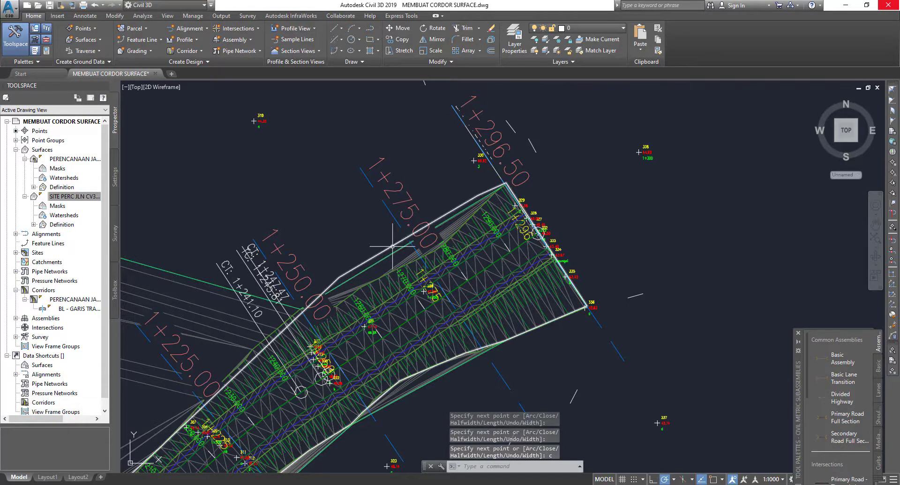
# Zoom and pan to view the whole corridor with its new boundary polyline.
pyautogui.scroll(-10, 546, 207)
pyautogui.moveTo(546, 207); pyautogui.dragTo(688, 256, button='middle')
pyautogui.scroll(5, 182, 213)
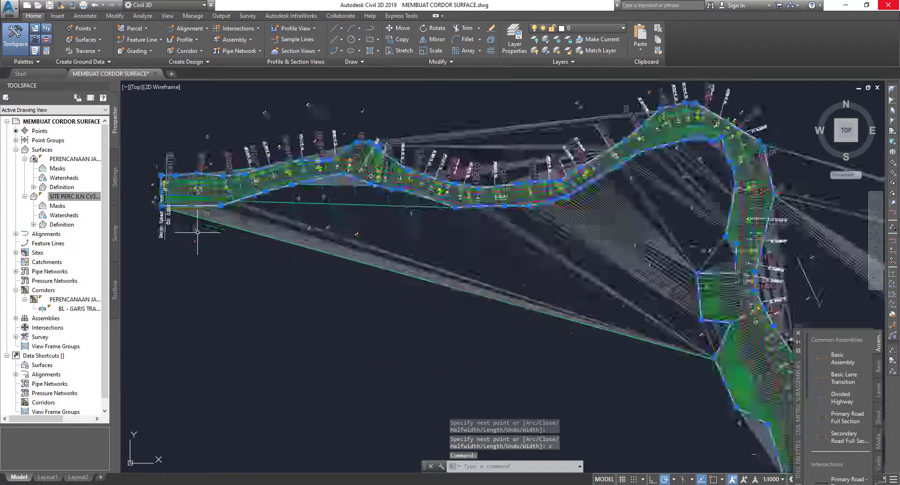
pyautogui.scroll(5, 183, 213)
pyautogui.scroll(3, 183, 213)
pyautogui.scroll(4, 398, 152)
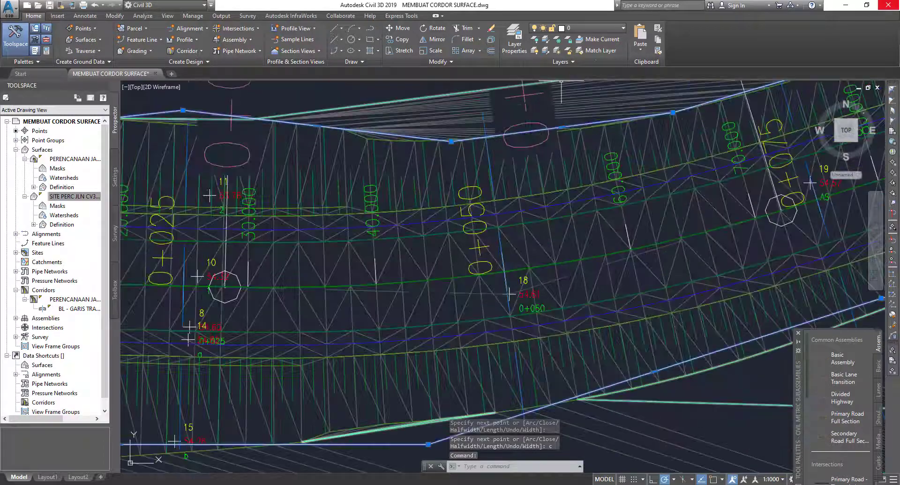
pyautogui.scroll(3, 358, 144)
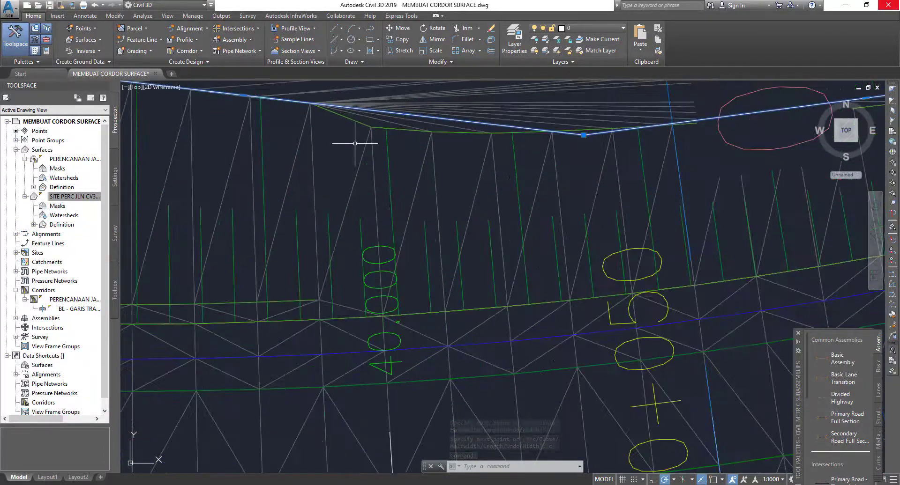
pyautogui.scroll(3, 374, 114)
pyautogui.scroll(3, 391, 137)
pyautogui.scroll(-5, 398, 164)
pyautogui.scroll(2, 412, 201)
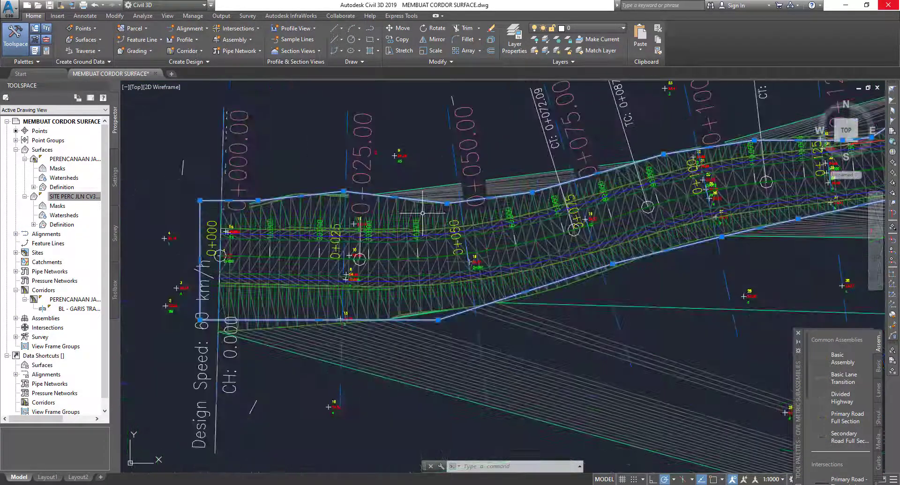
# Set the polyline's lineweight to 0.30 mm in Properties, keeping linetype ByLayer.
pyautogui.write('c')
pyautogui.press('Return')
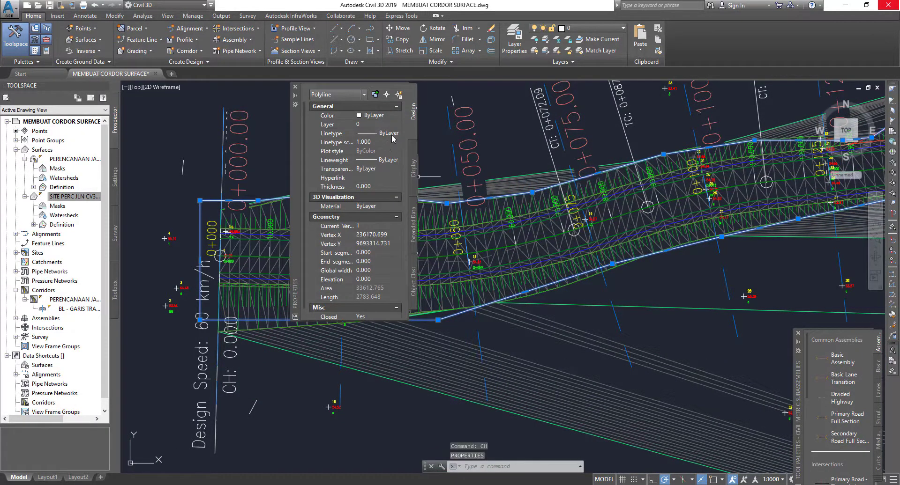
pyautogui.click(392, 136)
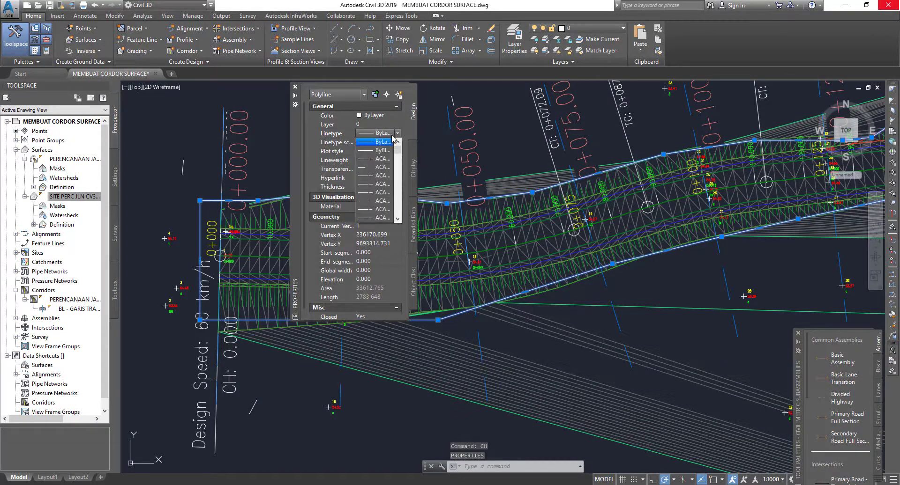
pyautogui.click(394, 142)
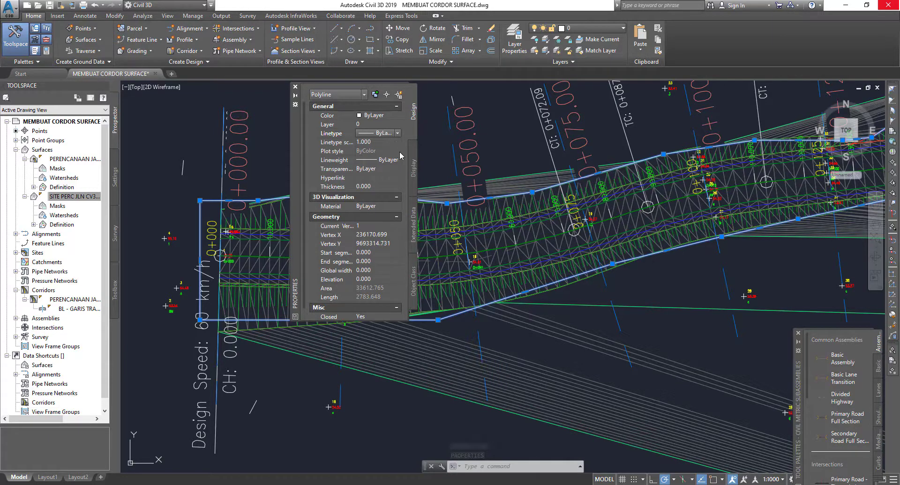
pyautogui.click(398, 160)
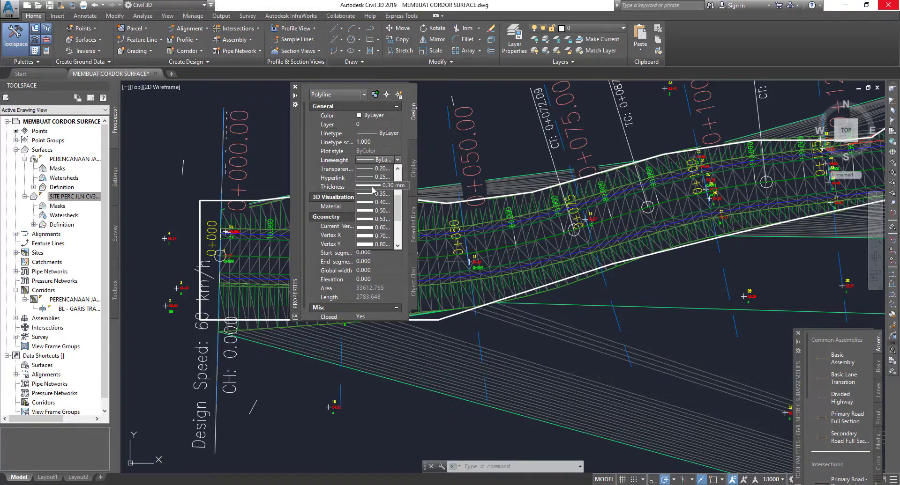
pyautogui.click(372, 186)
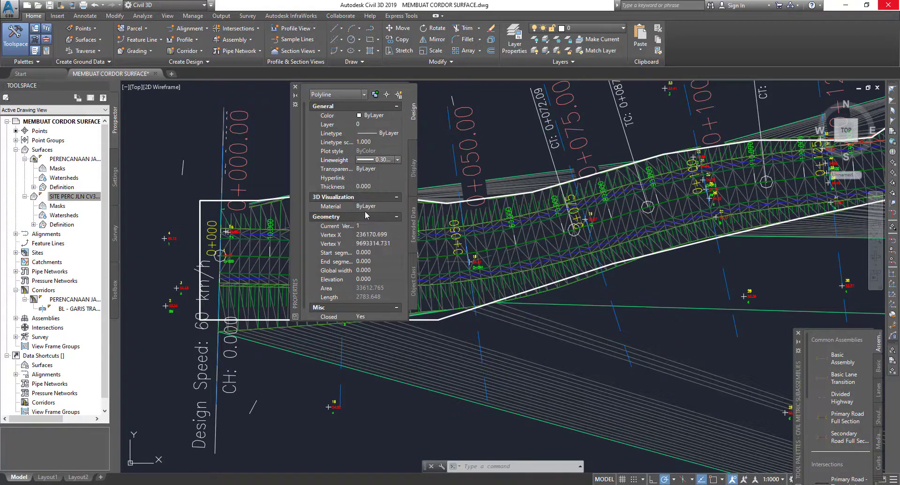
pyautogui.click(295, 87)
# Select the PERENCANAAN JALAN 1 corridor in the drawing.
pyautogui.scroll(-5, 295, 89)
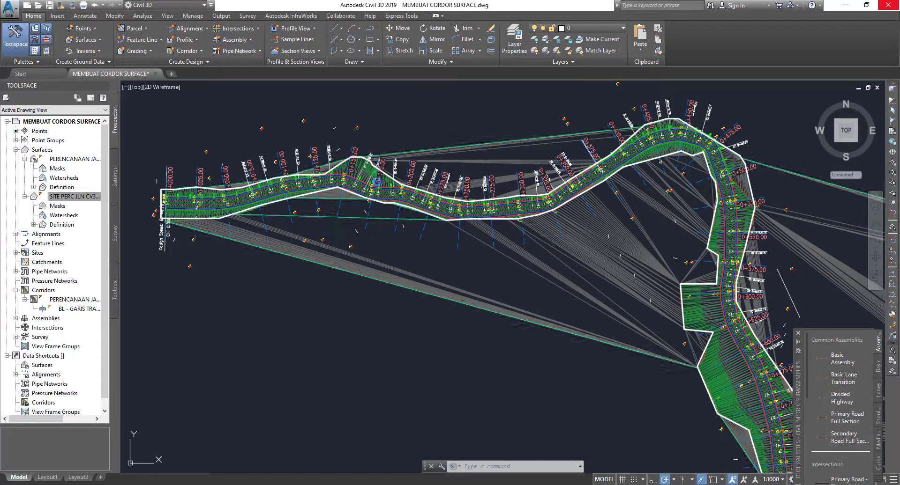
pyautogui.scroll(5, 558, 215)
pyautogui.scroll(-2, 558, 216)
pyautogui.scroll(-2, 395, 149)
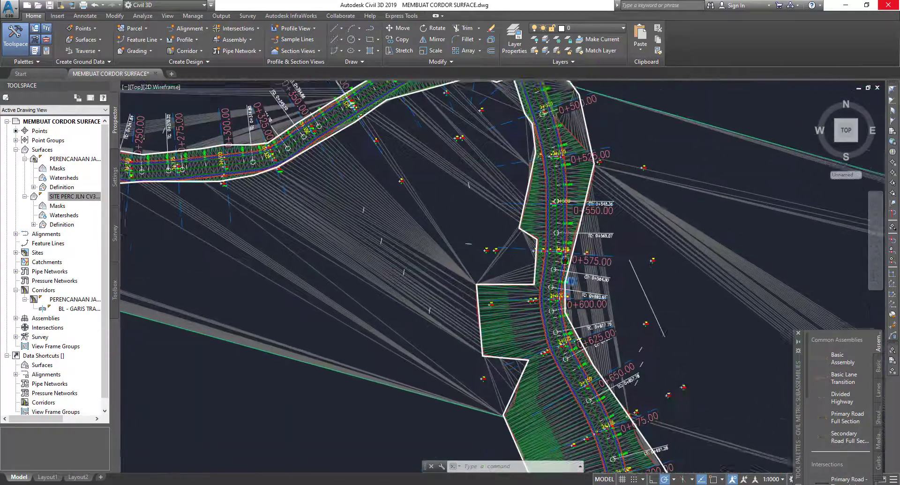
pyautogui.scroll(-1, 395, 149)
pyautogui.scroll(-2, 395, 149)
pyautogui.scroll(3, 408, 169)
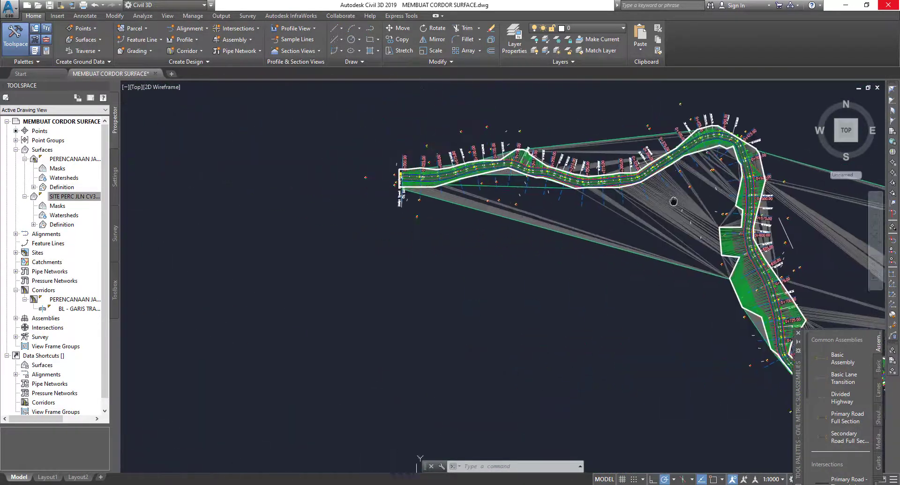
pyautogui.scroll(3, 421, 192)
pyautogui.scroll(3, 436, 215)
pyautogui.scroll(2, 441, 223)
pyautogui.scroll(-2, 441, 224)
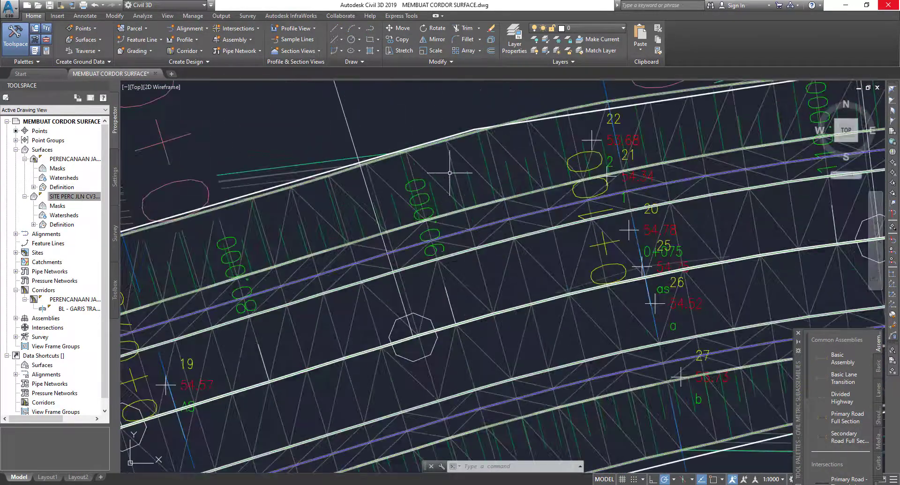
pyautogui.click(438, 213)
pyautogui.scroll(-4, 438, 212)
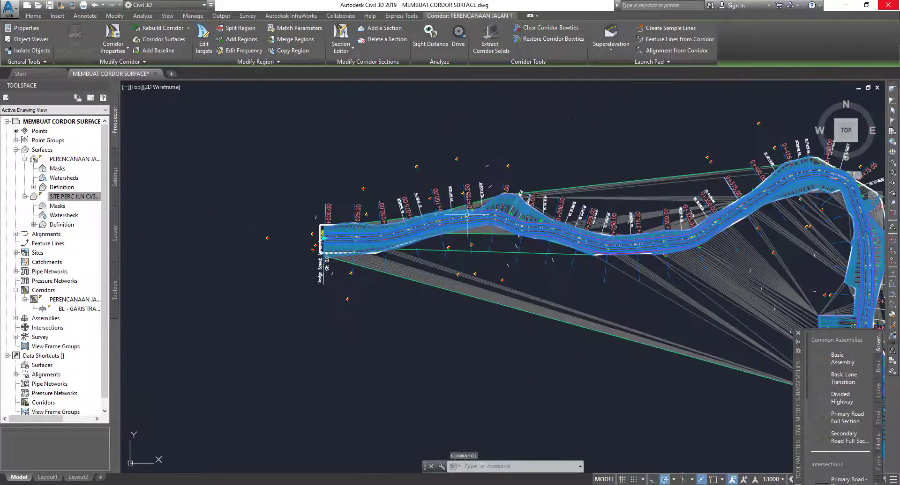
pyautogui.scroll(3, 422, 174)
pyautogui.scroll(3, 410, 176)
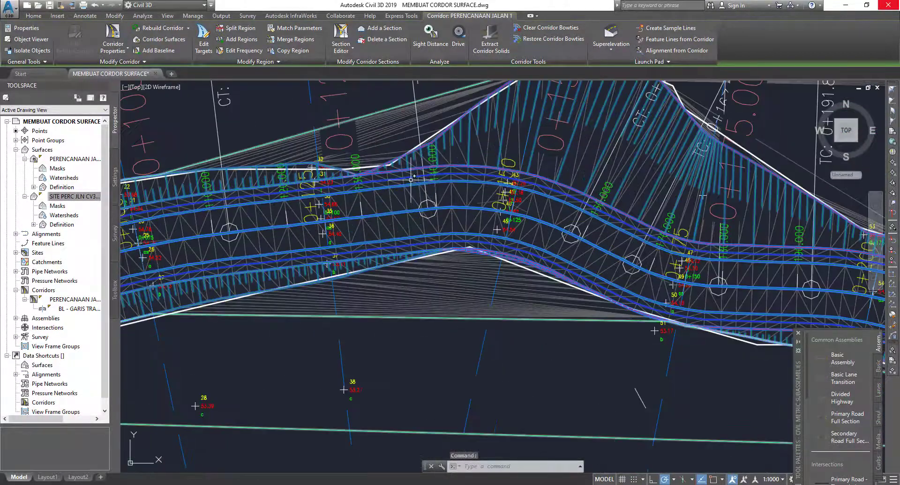
# In Corridor Properties Boundaries, add the traced polyline as outside boundary Corridor Boundary(1) to the PERENCANAAN JALAN 1 - (top) surface.
pyautogui.rightClick(411, 177)
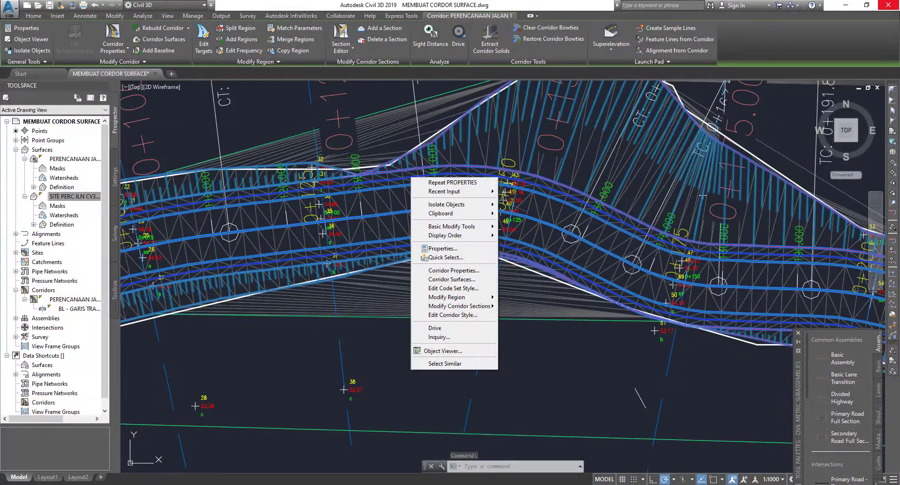
pyautogui.click(468, 275)
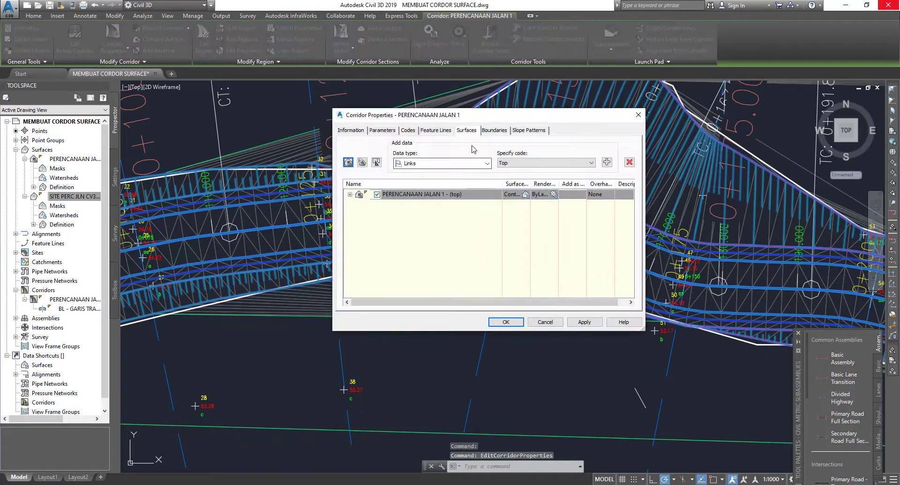
pyautogui.click(492, 132)
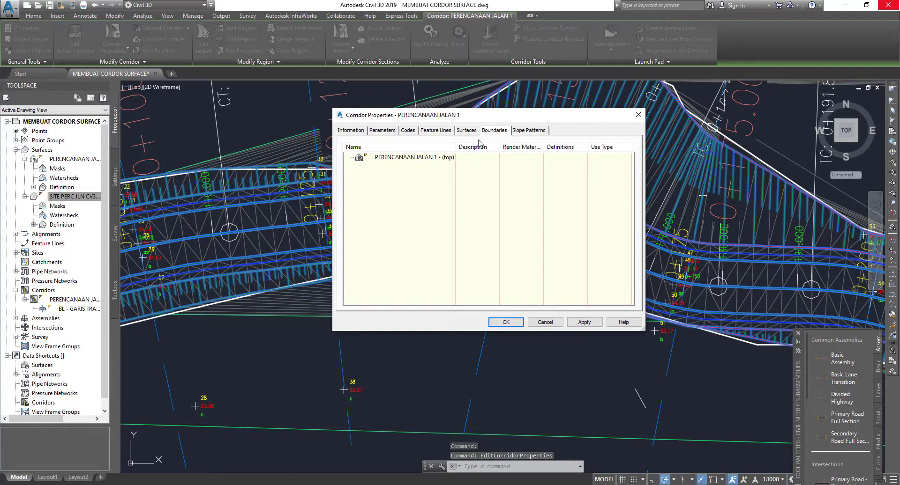
pyautogui.click(429, 160)
pyautogui.rightClick(429, 160)
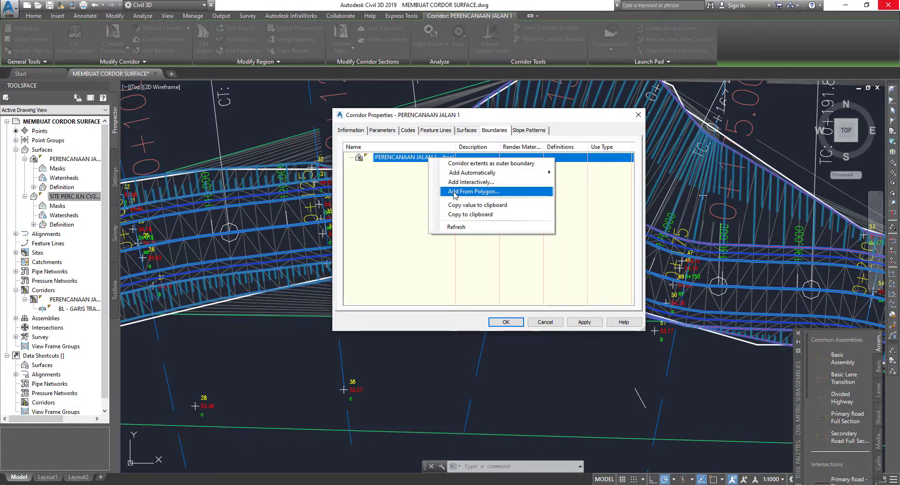
pyautogui.click(457, 191)
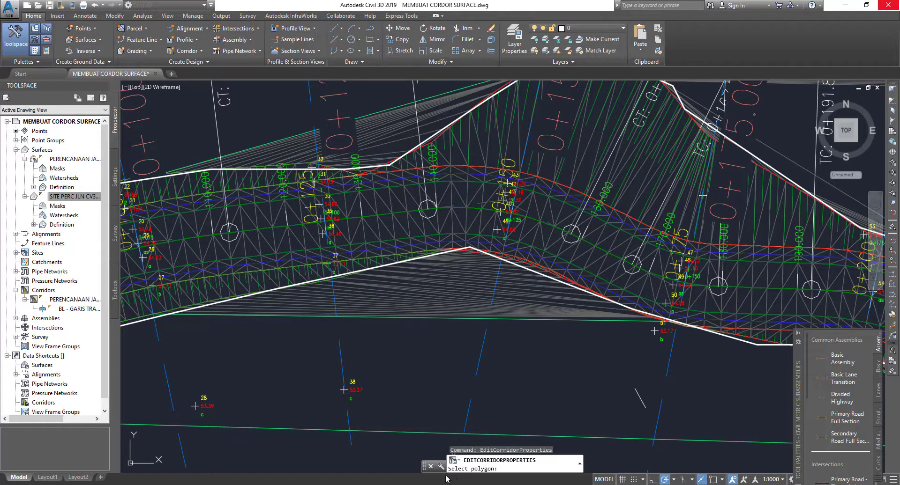
pyautogui.scroll(2, 478, 380)
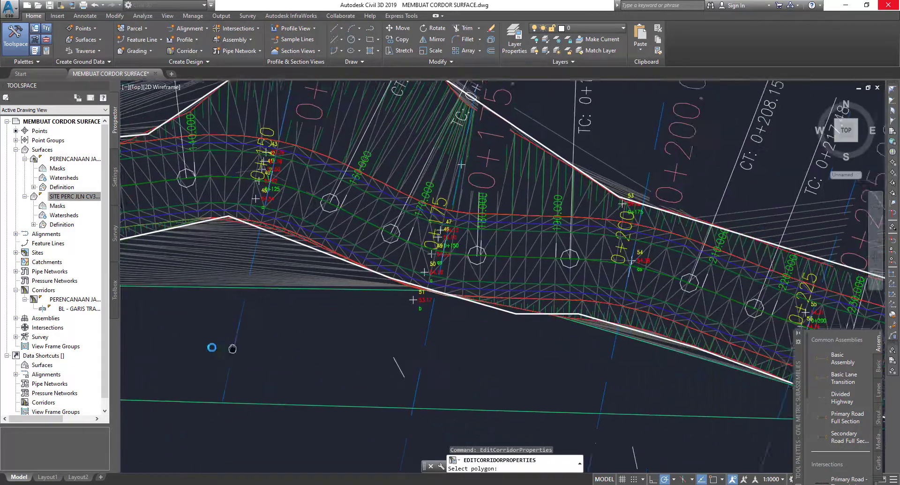
pyautogui.scroll(2, 495, 315)
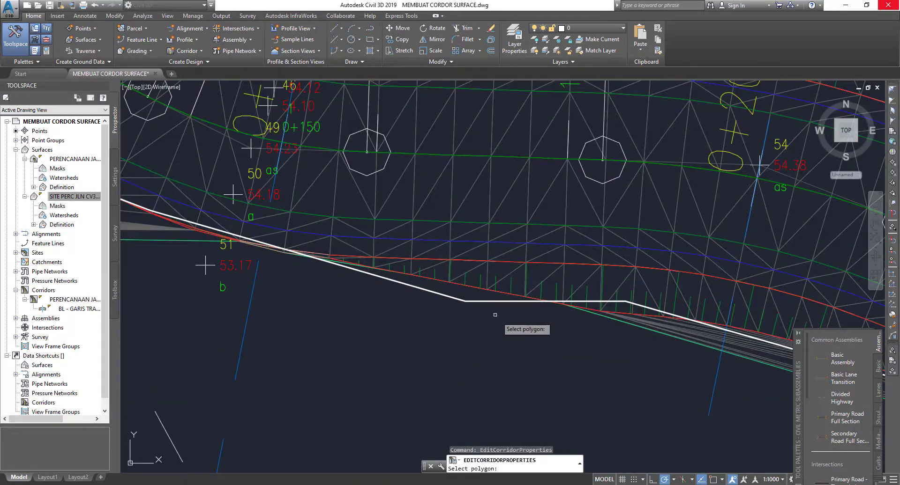
pyautogui.click(467, 300)
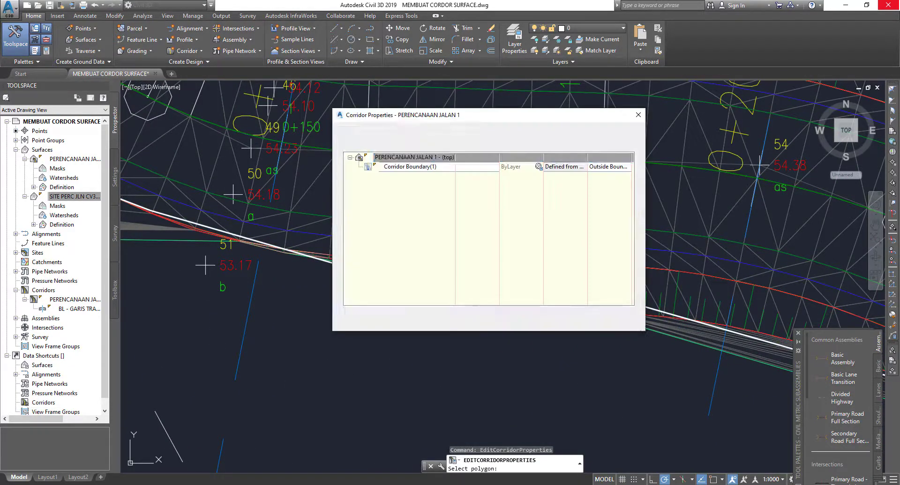
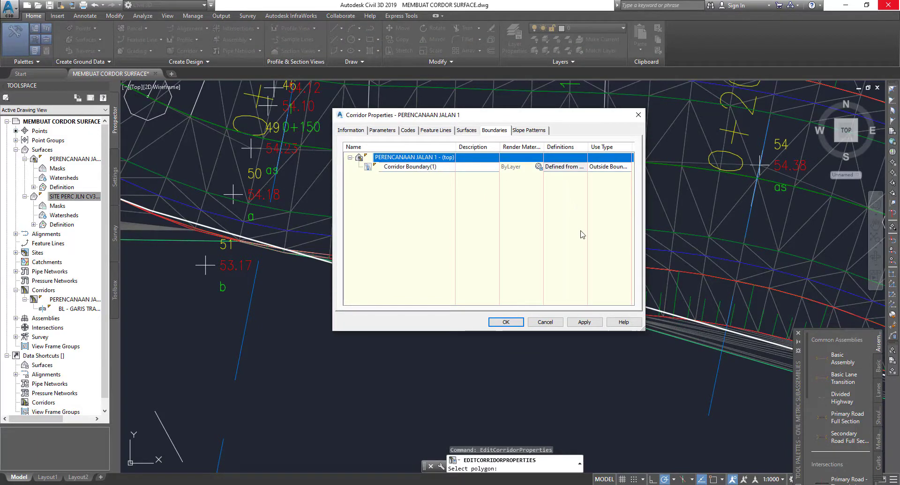
# Apply the outside boundary to the PERENCANAAN JALAN 1 corridor and rebuild it.
pyautogui.click(584, 322)
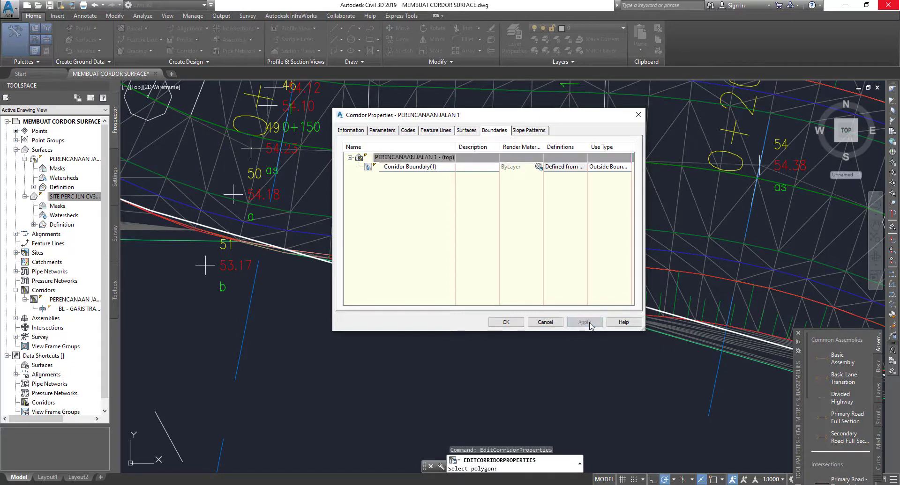
pyautogui.click(506, 323)
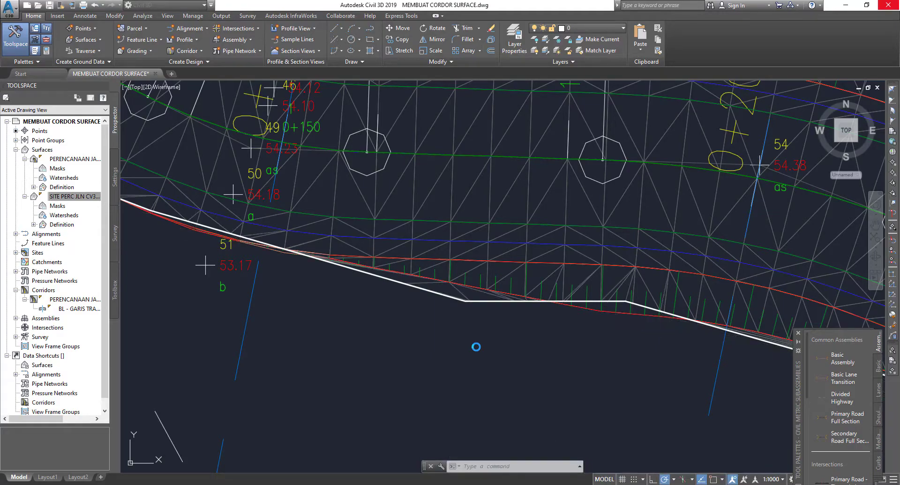
# Zoom and pan across stations 0+025 to 0+275 to inspect the clipped corridor surface.
pyautogui.scroll(-5, 476, 348)
pyautogui.scroll(-2, 469, 338)
pyautogui.moveTo(469, 328); pyautogui.dragTo(389, 328, button='middle')
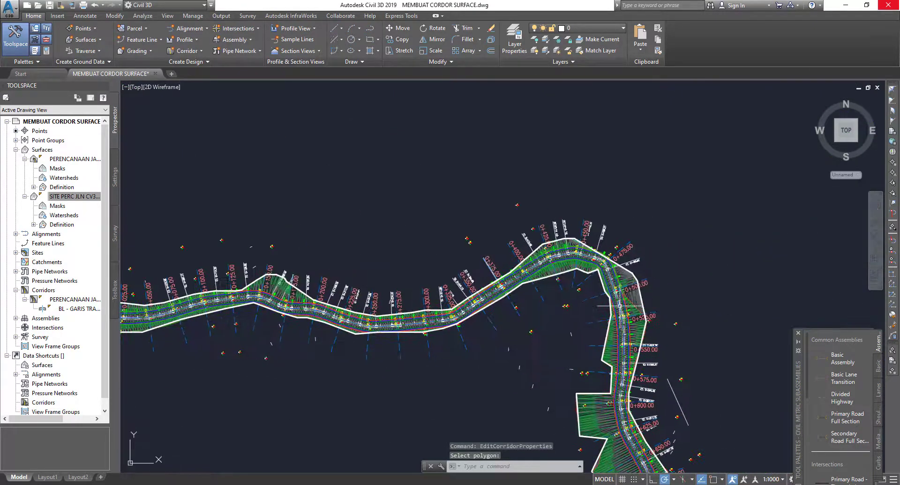
pyautogui.scroll(2, 532, 194)
pyautogui.scroll(1, 532, 194)
pyautogui.scroll(1, 532, 195)
pyautogui.scroll(-4, 532, 194)
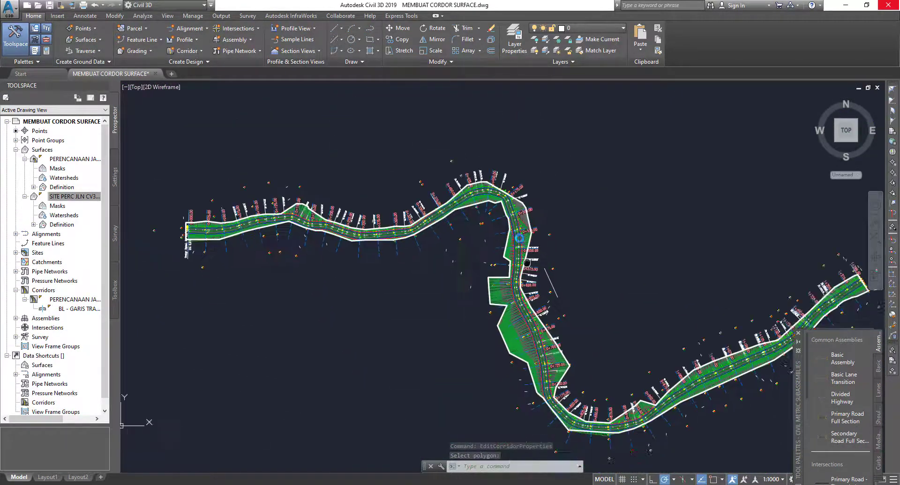
pyautogui.scroll(2, 184, 180)
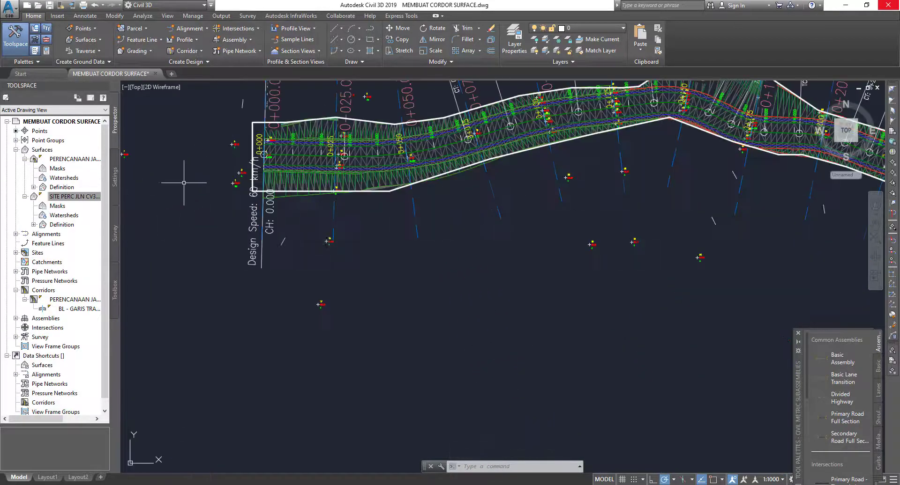
pyautogui.scroll(2, 184, 181)
pyautogui.scroll(-2, 185, 180)
pyautogui.moveTo(328, 244); pyautogui.dragTo(218, 246, button='middle')
pyautogui.scroll(-2, 463, 241)
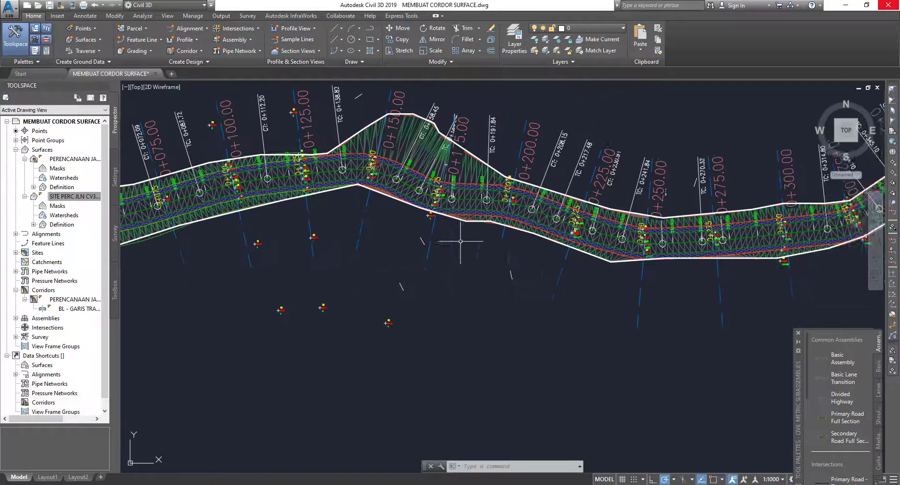
pyautogui.scroll(-2, 462, 241)
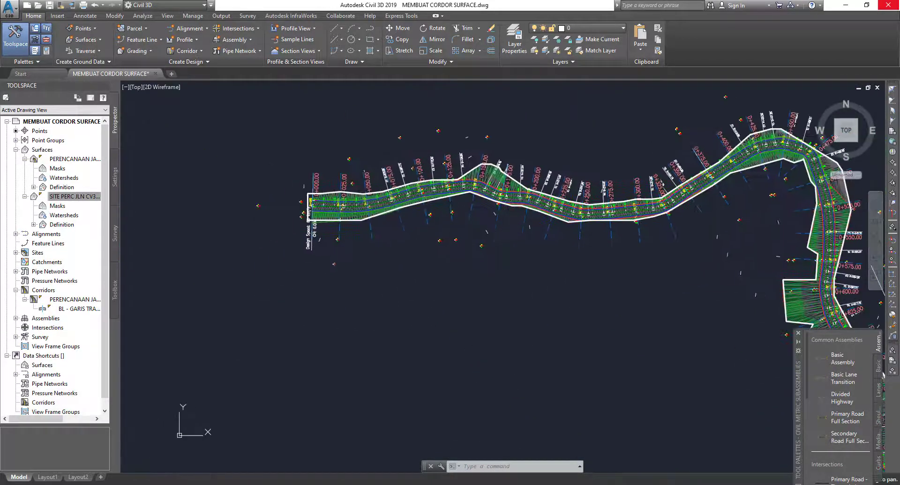
# Set the PERENCANAAN JALAN 1 top surface style to Elevation Banding (2D).
pyautogui.rightClick(75, 162)
pyautogui.click(117, 165)
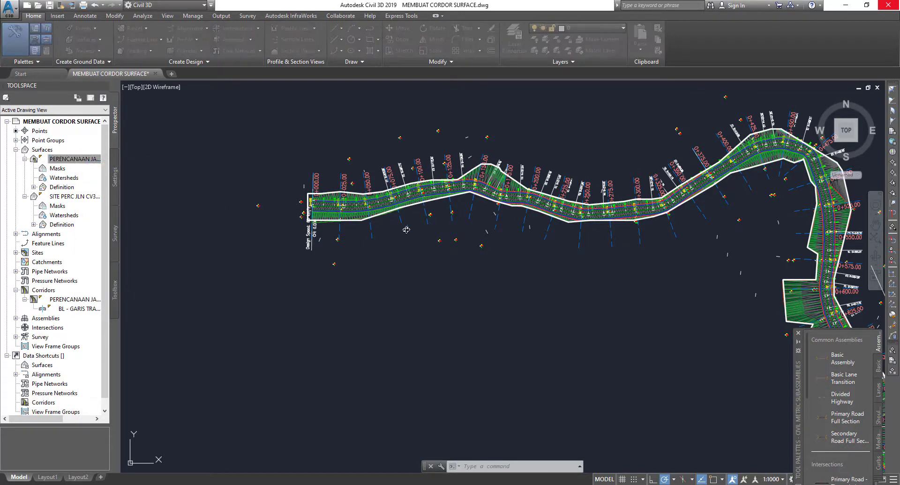
pyautogui.click(399, 250)
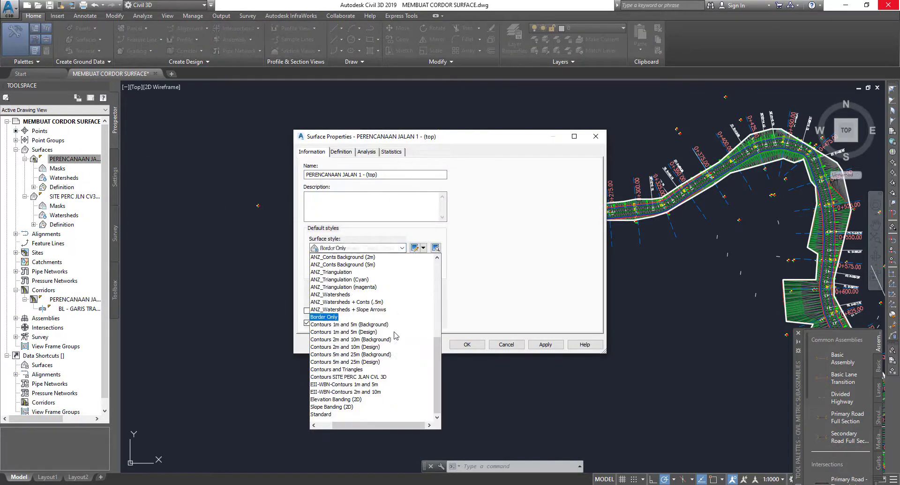
pyautogui.click(340, 400)
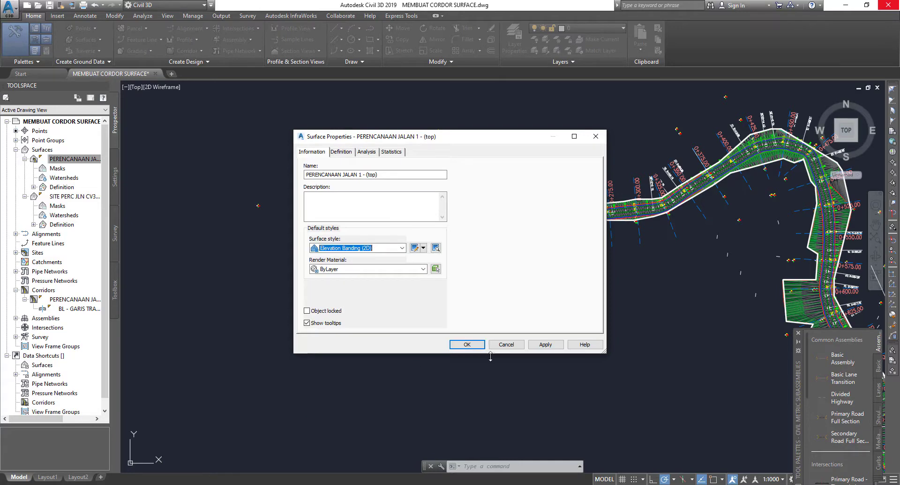
pyautogui.click(552, 349)
pyautogui.click(474, 349)
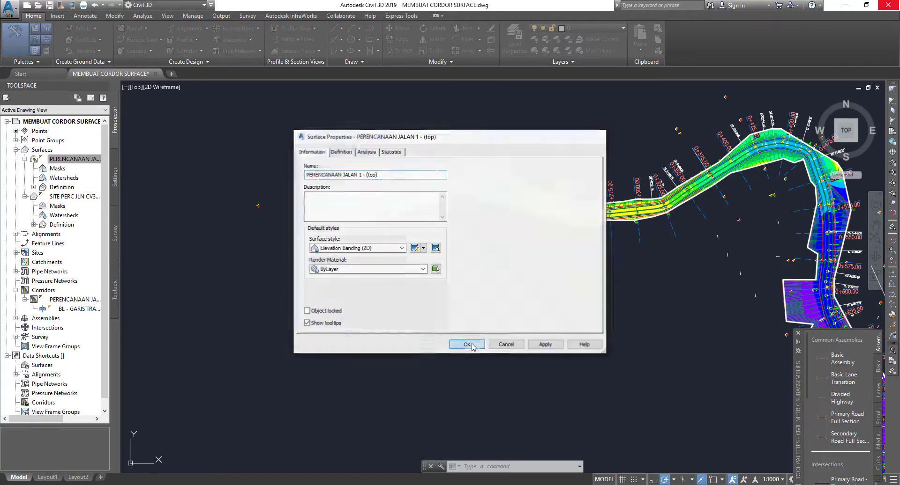
pyautogui.scroll(-2, 518, 220)
pyautogui.scroll(1, 516, 253)
pyautogui.scroll(1, 516, 263)
pyautogui.scroll(-3, 516, 263)
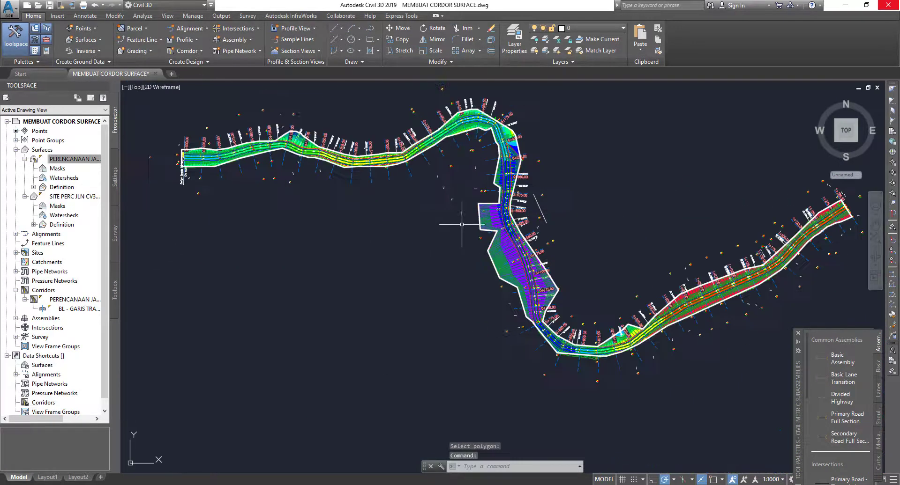
pyautogui.scroll(4, 699, 289)
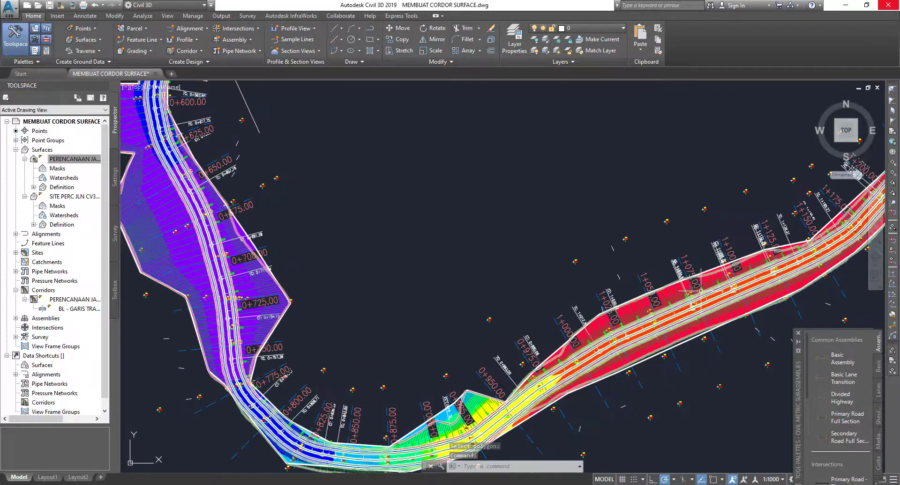
pyautogui.scroll(-3, 438, 254)
pyautogui.scroll(-1, 448, 242)
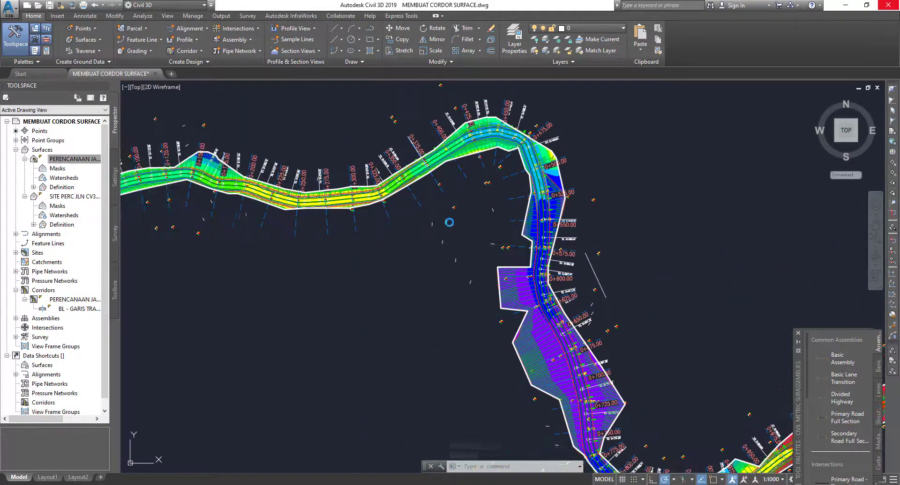
pyautogui.scroll(-1, 450, 221)
pyautogui.scroll(-1, 426, 208)
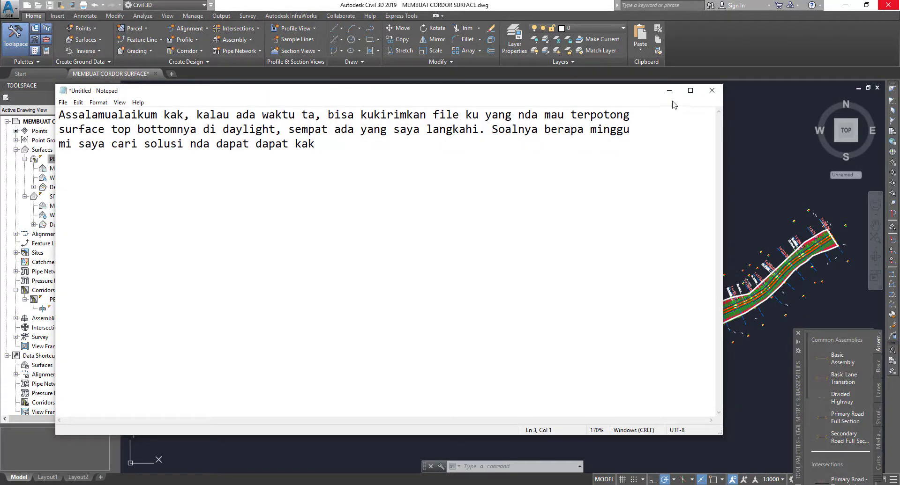
pyautogui.click(669, 90)
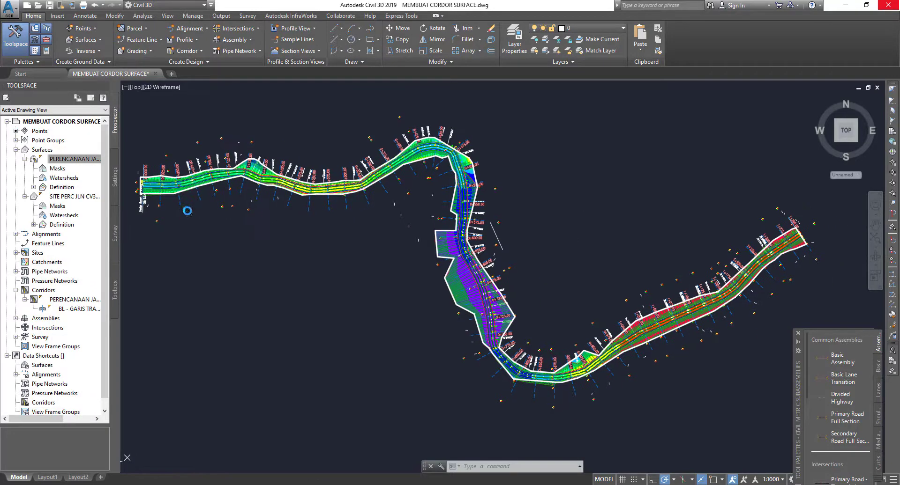
pyautogui.moveTo(602, 262)
pyautogui.mouseDown(button='middle')
pyautogui.moveTo(614, 251)
pyautogui.moveTo(614, 269)
pyautogui.moveTo(635, 271)
pyautogui.moveTo(557, 276)
pyautogui.mouseUp(button='middle')
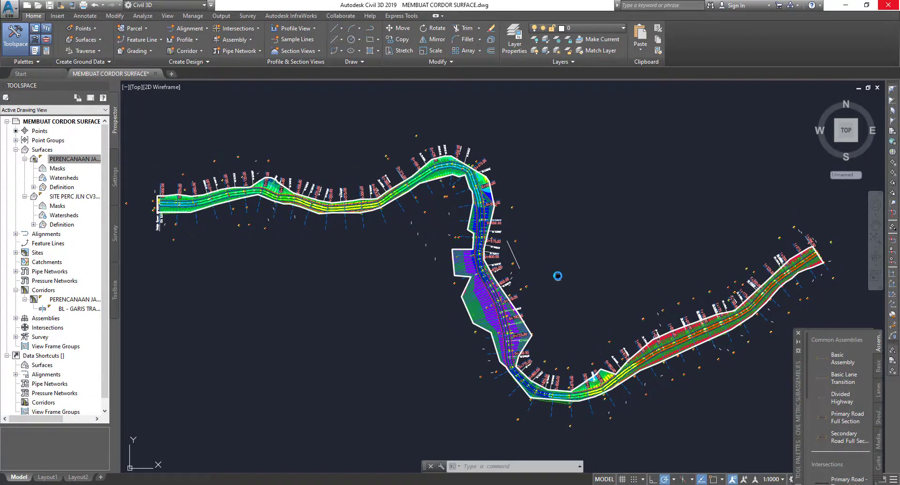